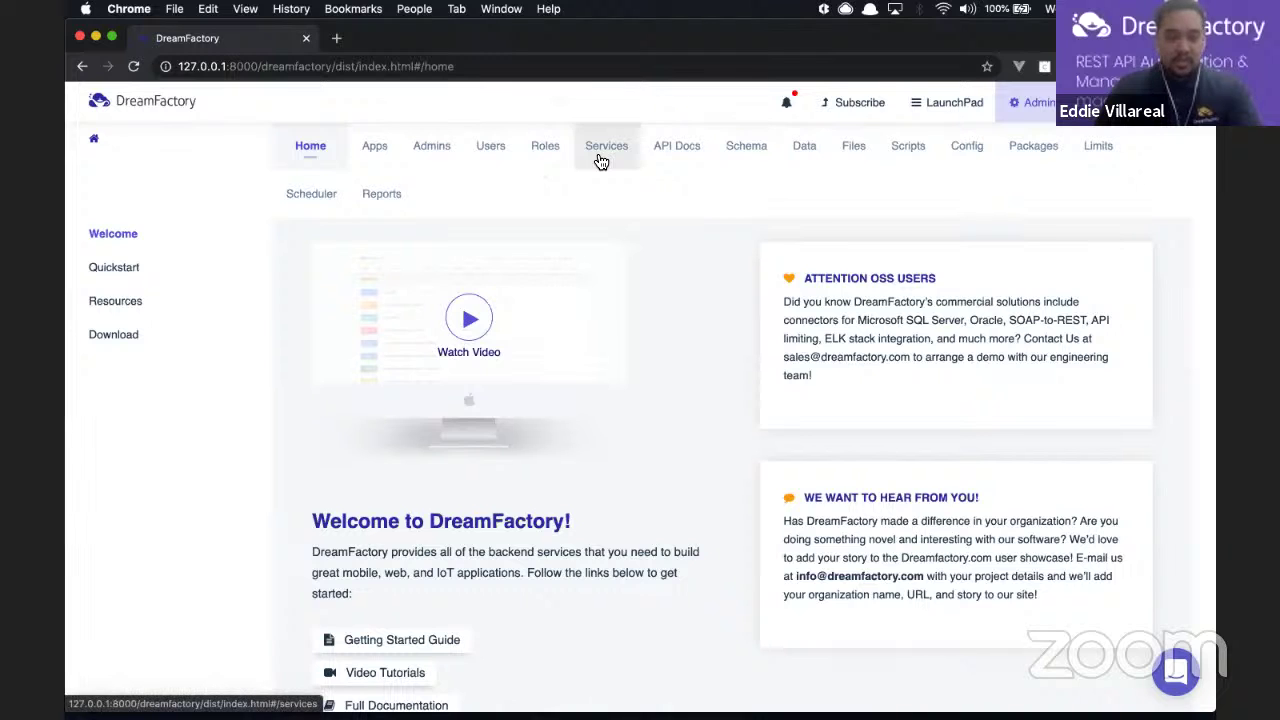
Step: Start a new service from Services and choose Database > MySQL as its type
click(601, 162)
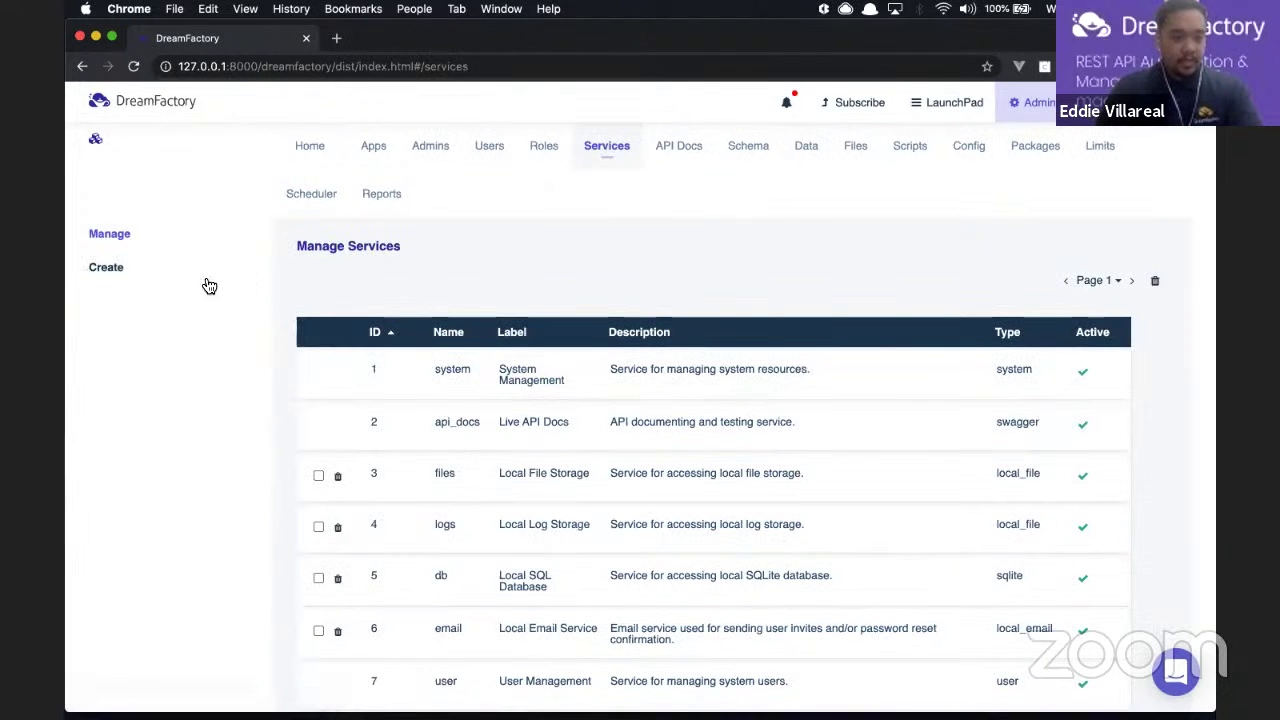
click(110, 268)
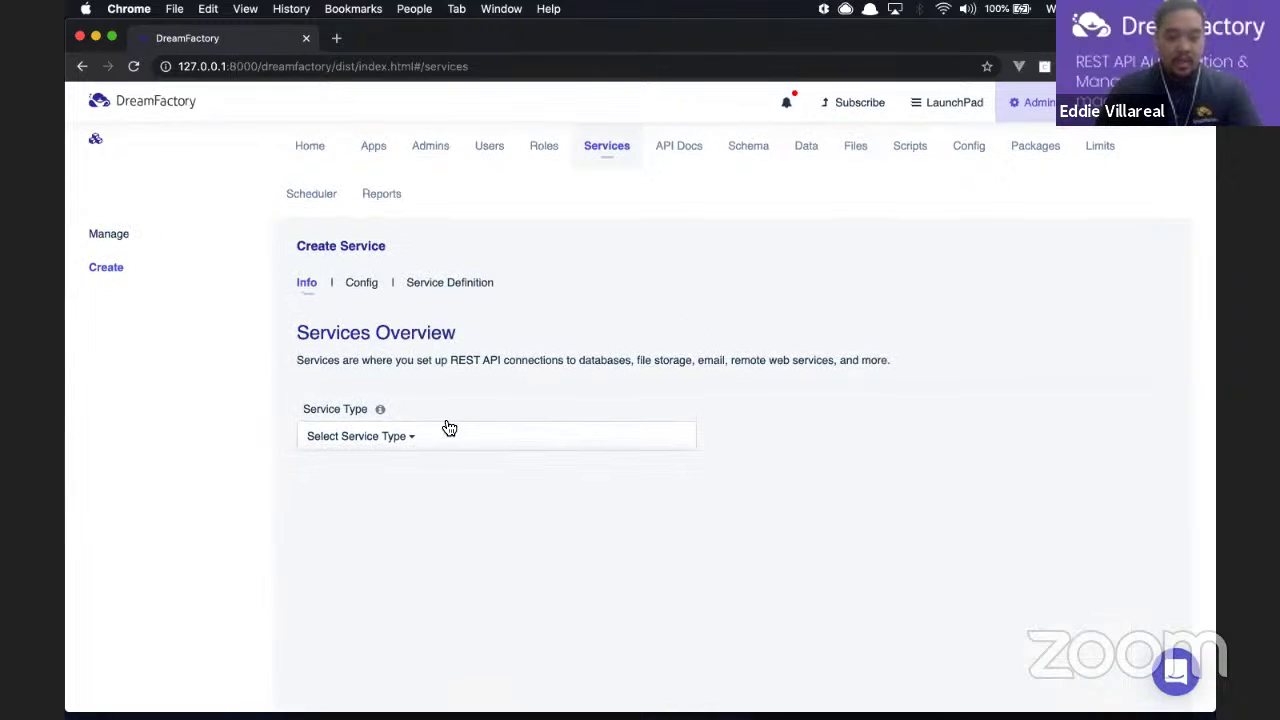
click(427, 443)
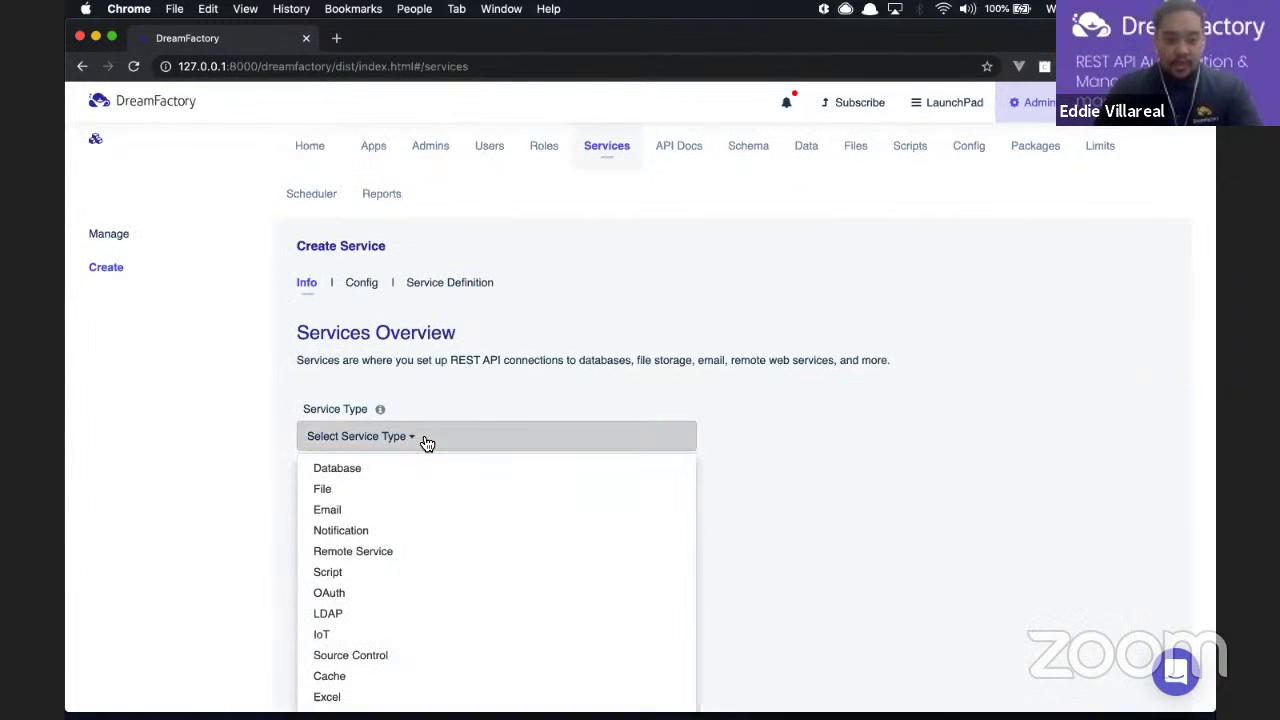
mouse_move(416, 465)
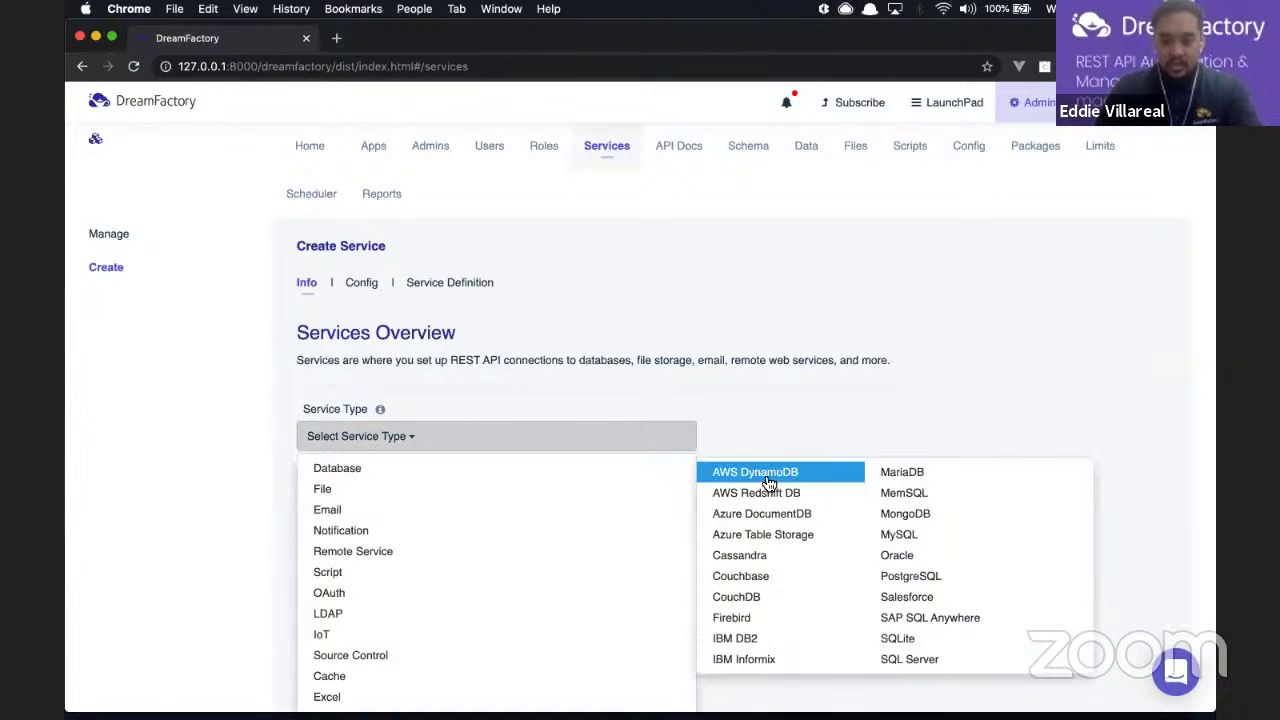
click(900, 538)
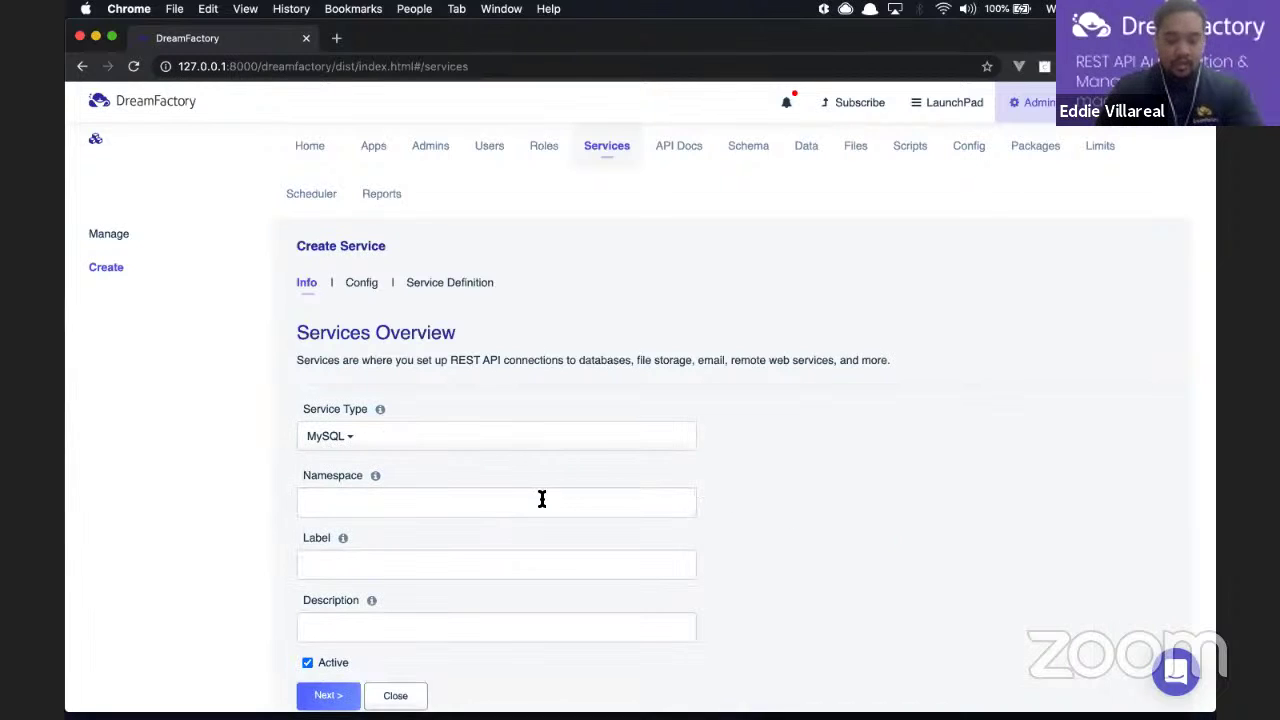
Step: Enter mysqldata as the service namespace, checking the namespace help note
click(490, 507)
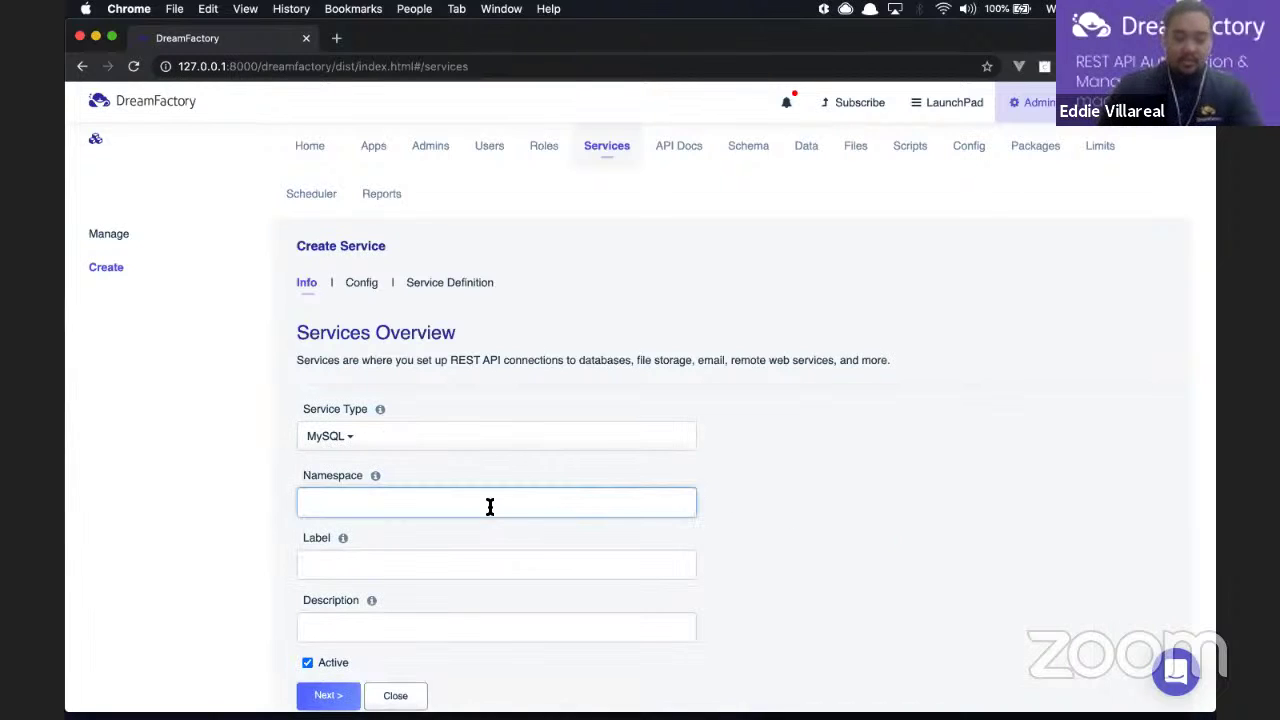
text(m)
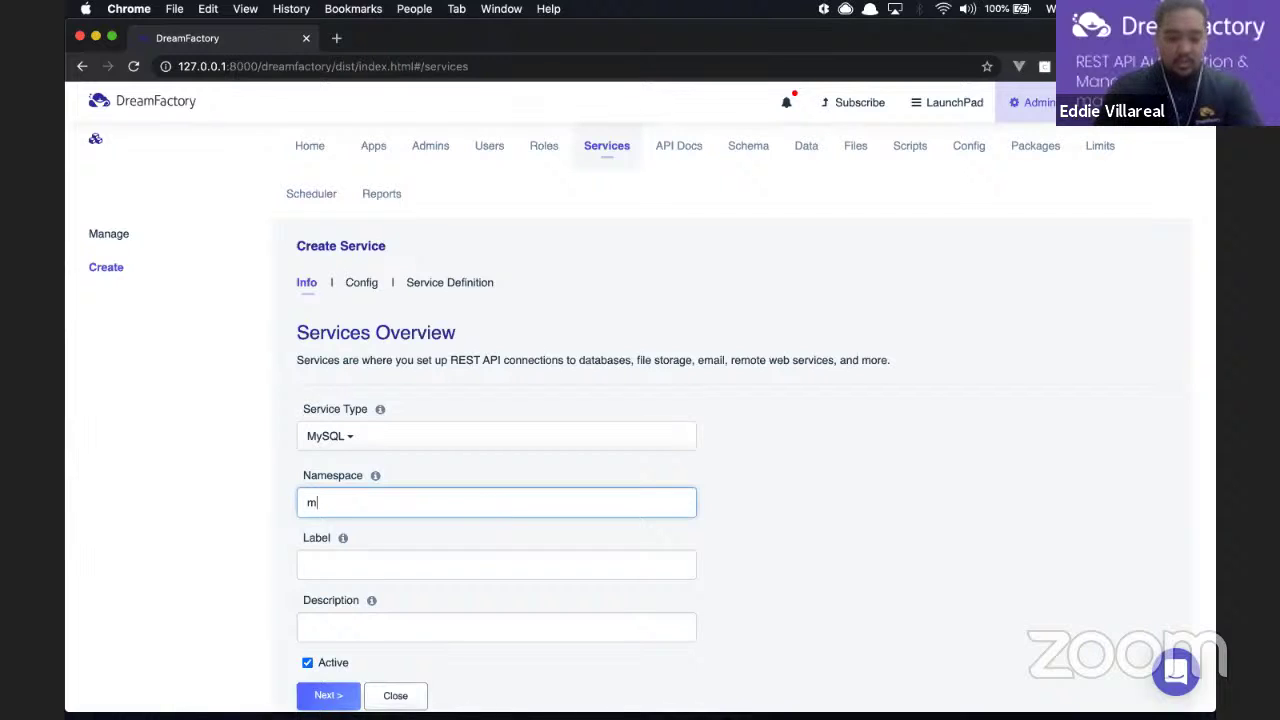
text(ysqldata)
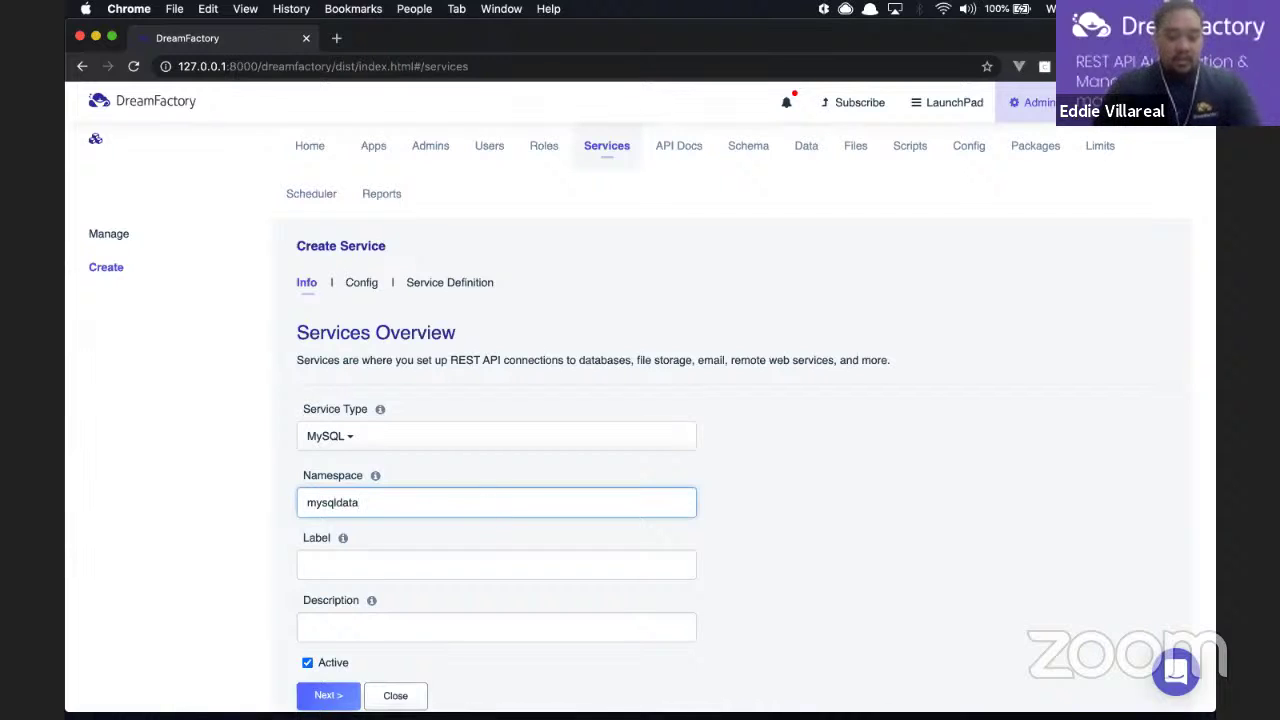
click(376, 478)
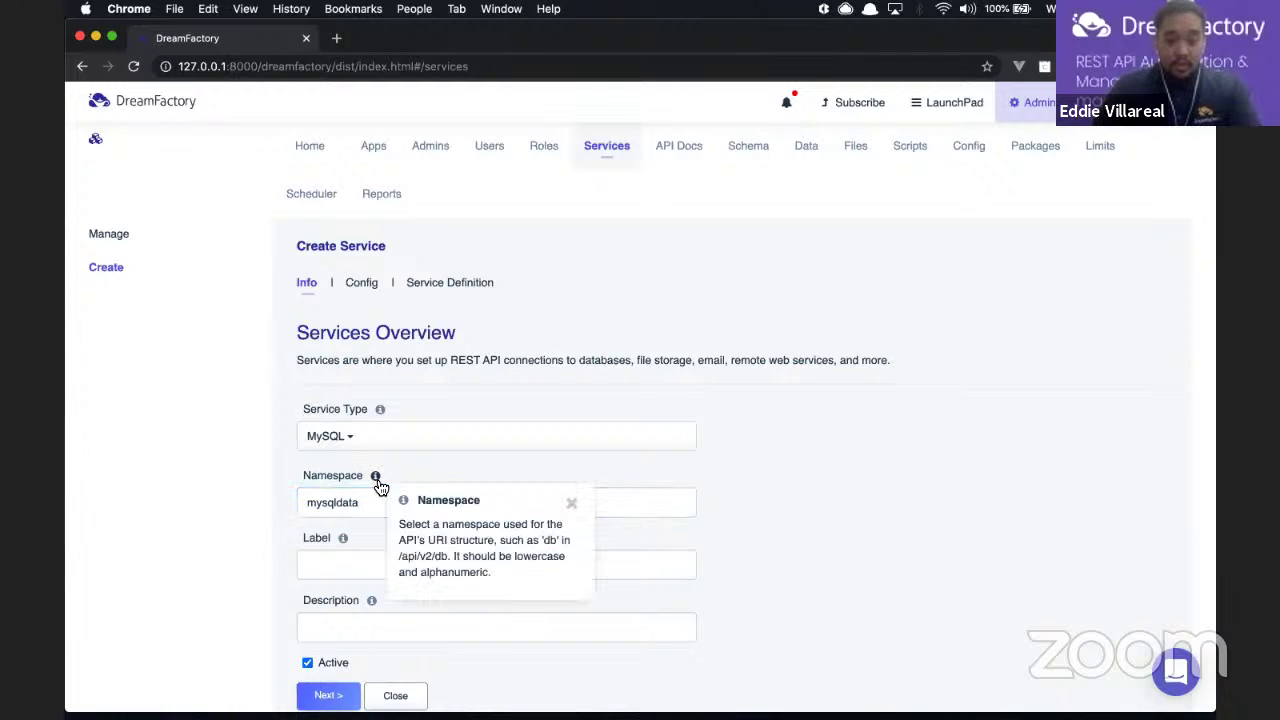
click(572, 505)
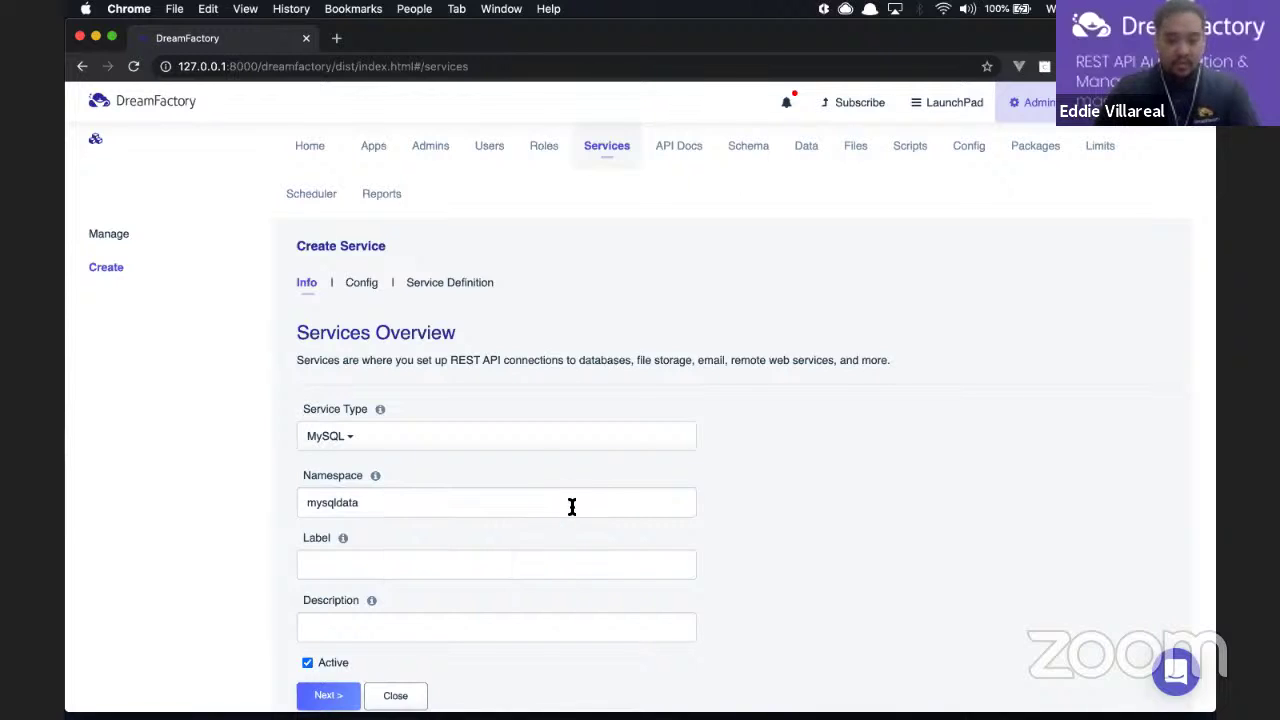
click(371, 504)
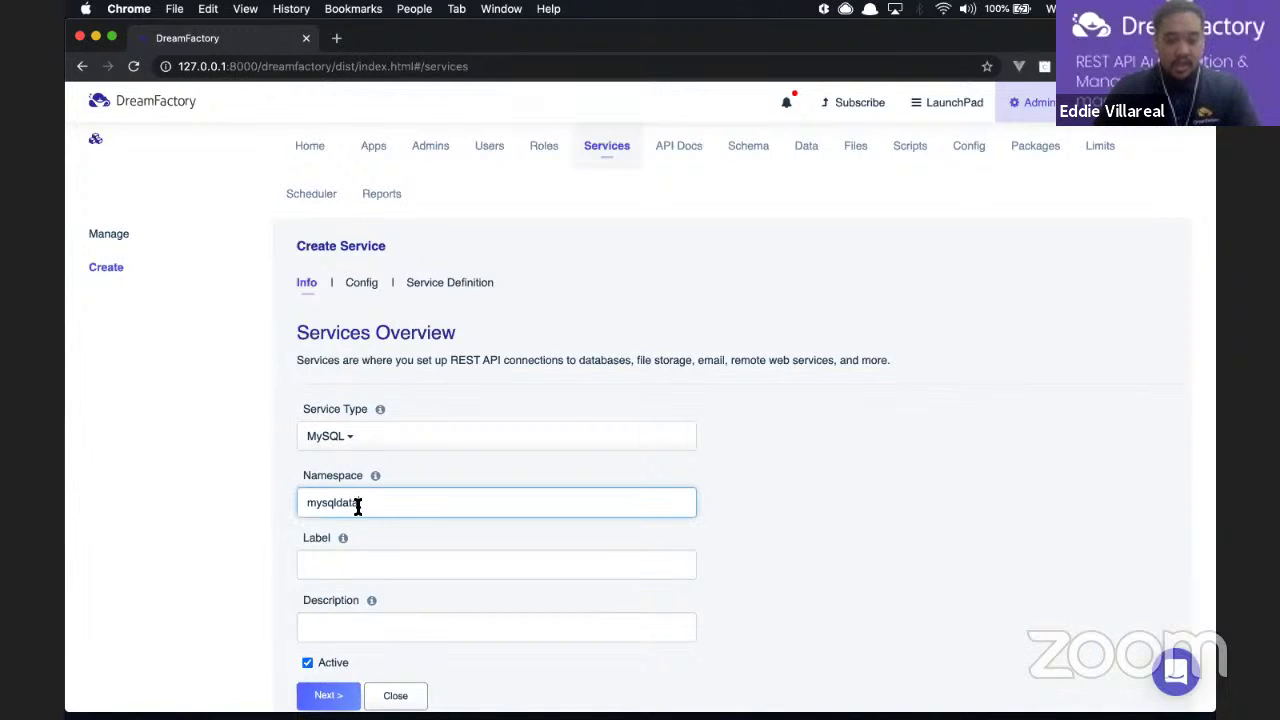
drag(360, 503, 300, 507)
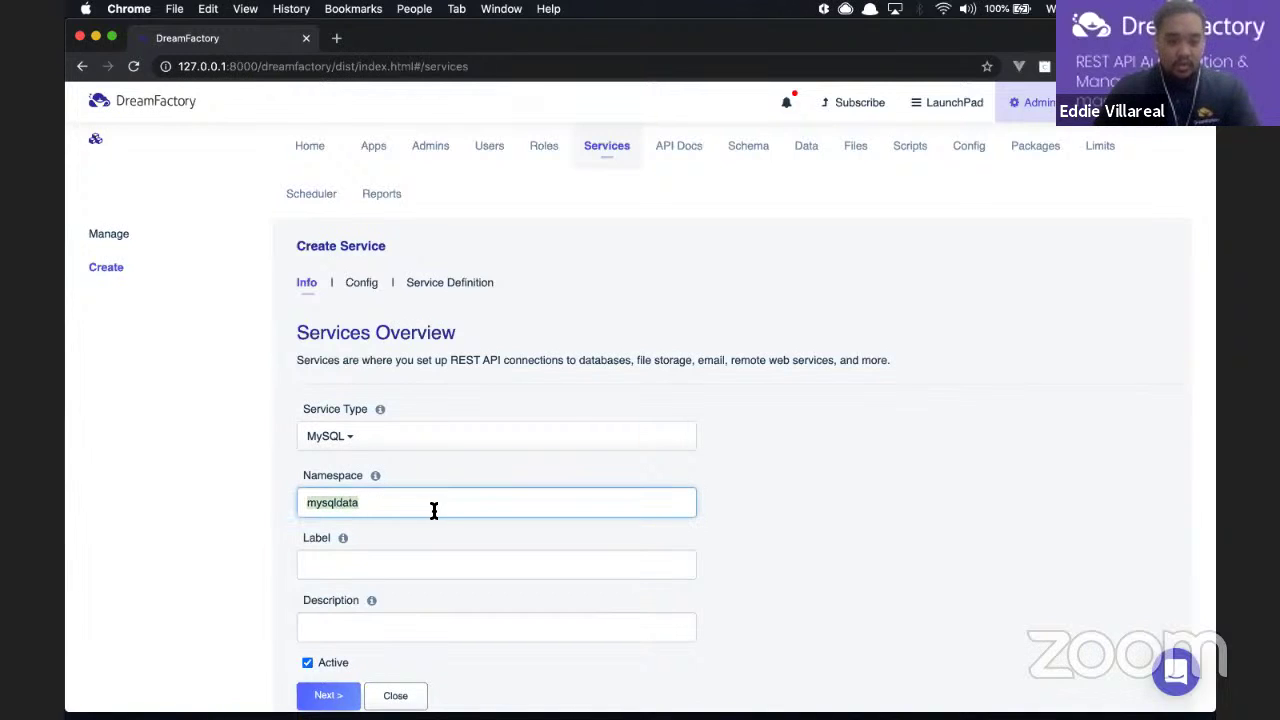
Step: Fill Label and Description with 'Testing...' and continue to the Config step
click(371, 566)
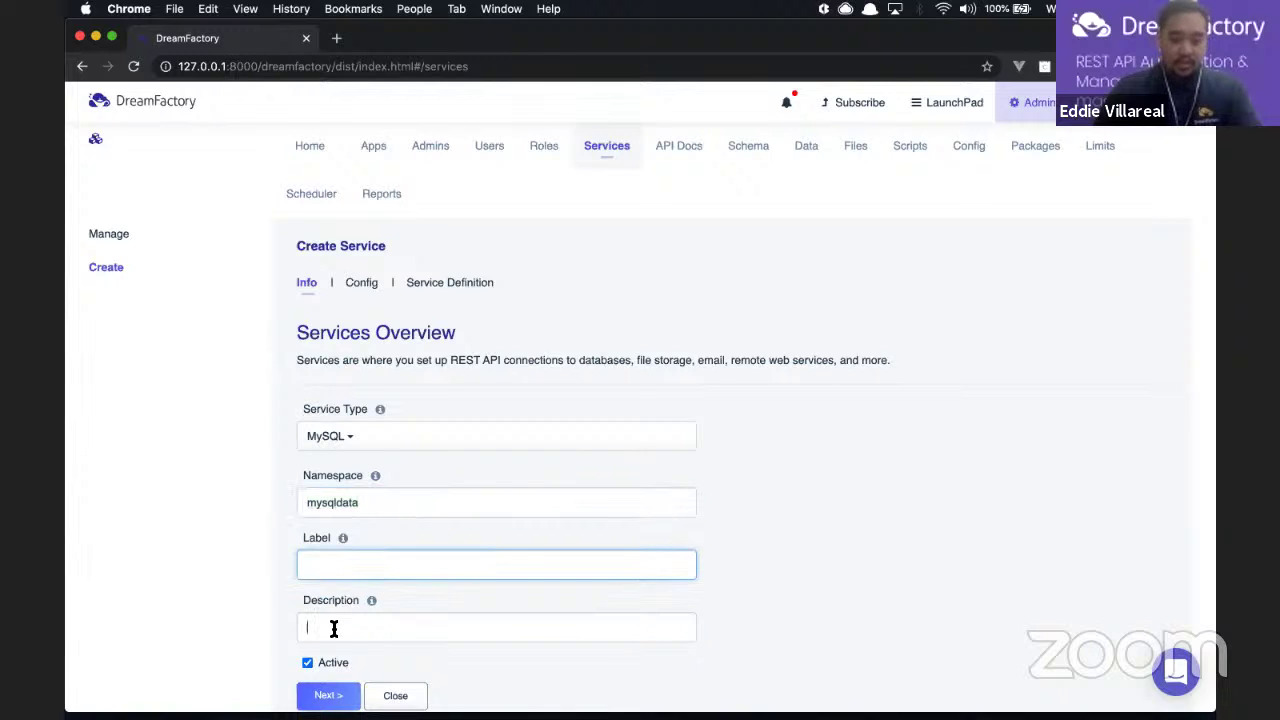
click(334, 626)
click(371, 566)
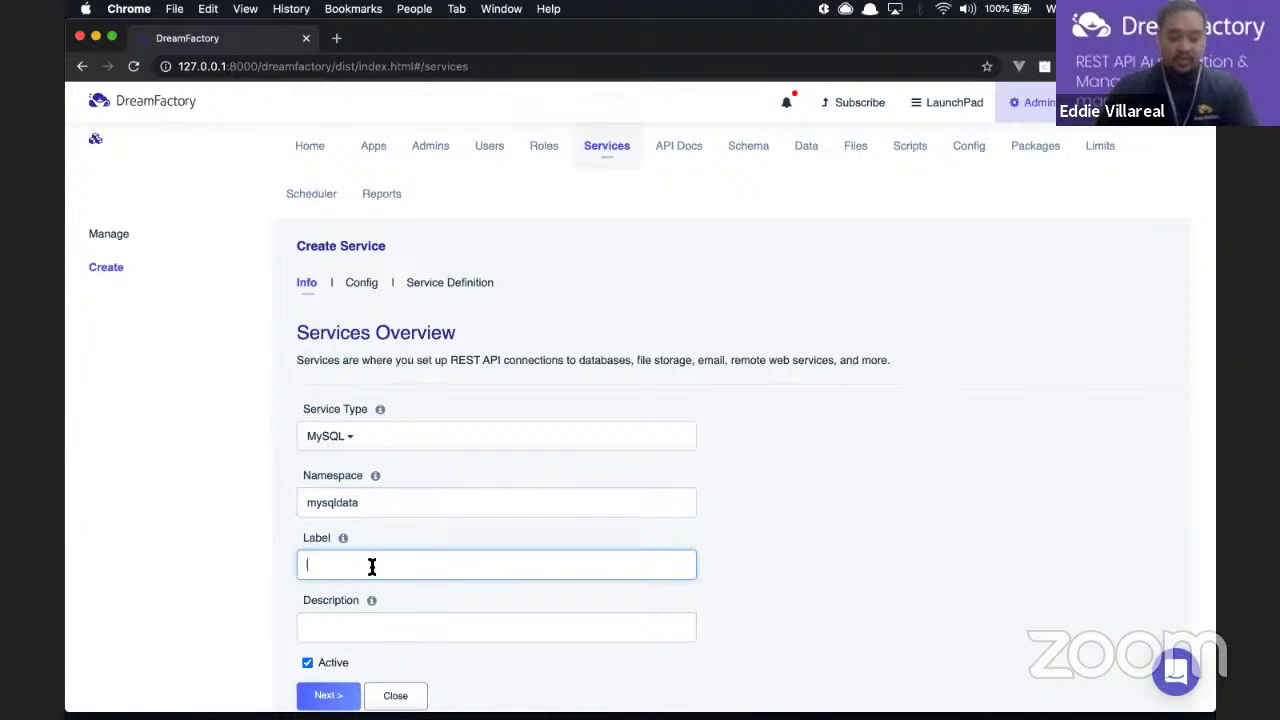
text(Testing...)
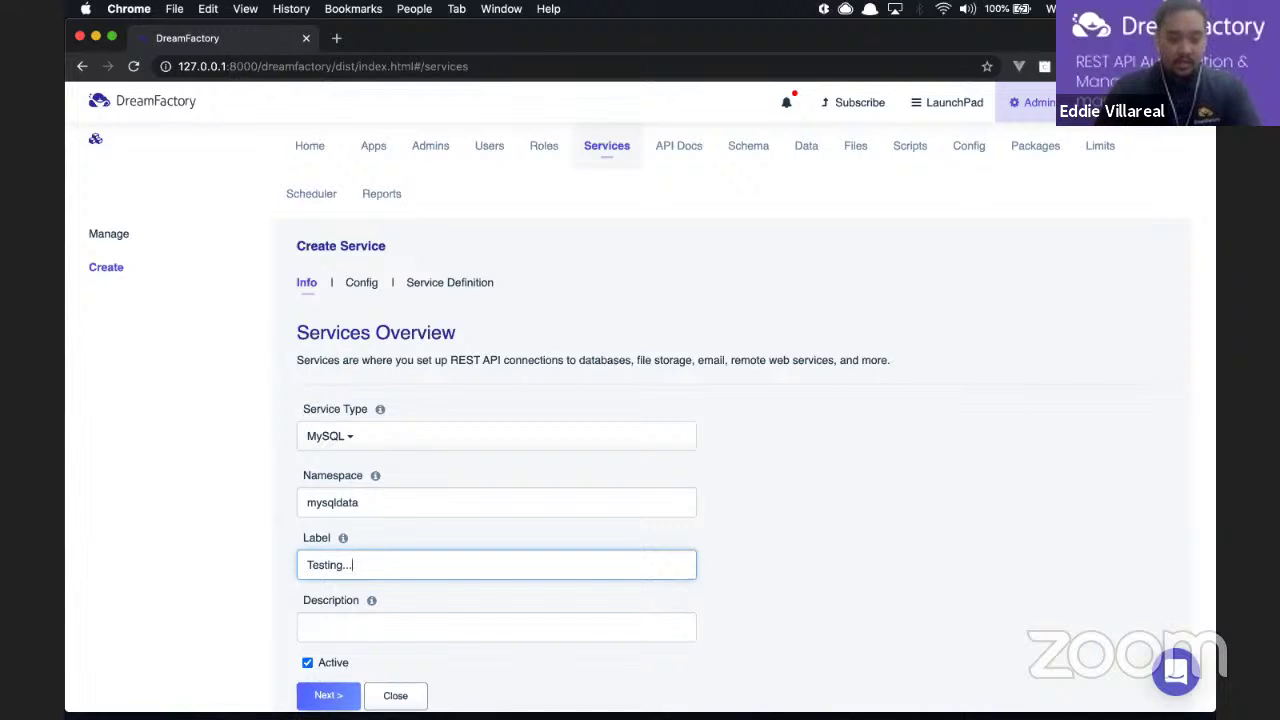
click(369, 616)
text(Testing...)
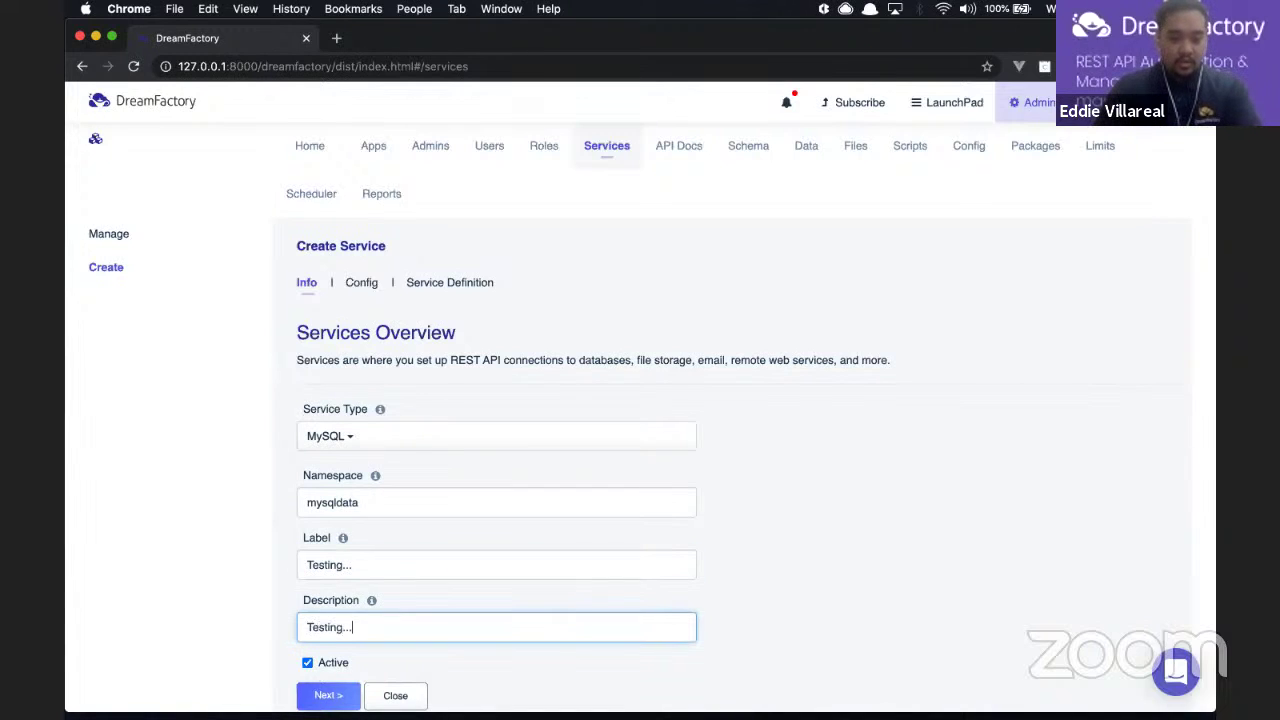
scroll(558, 540, down, 1)
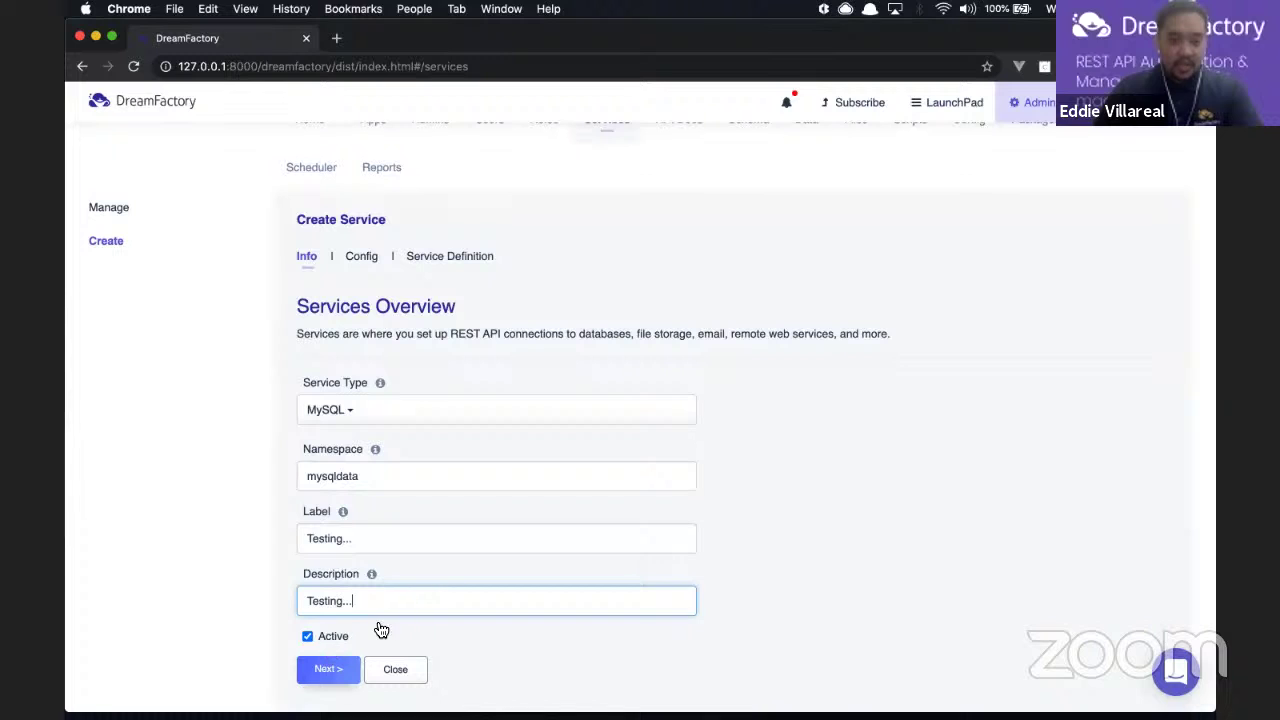
click(312, 670)
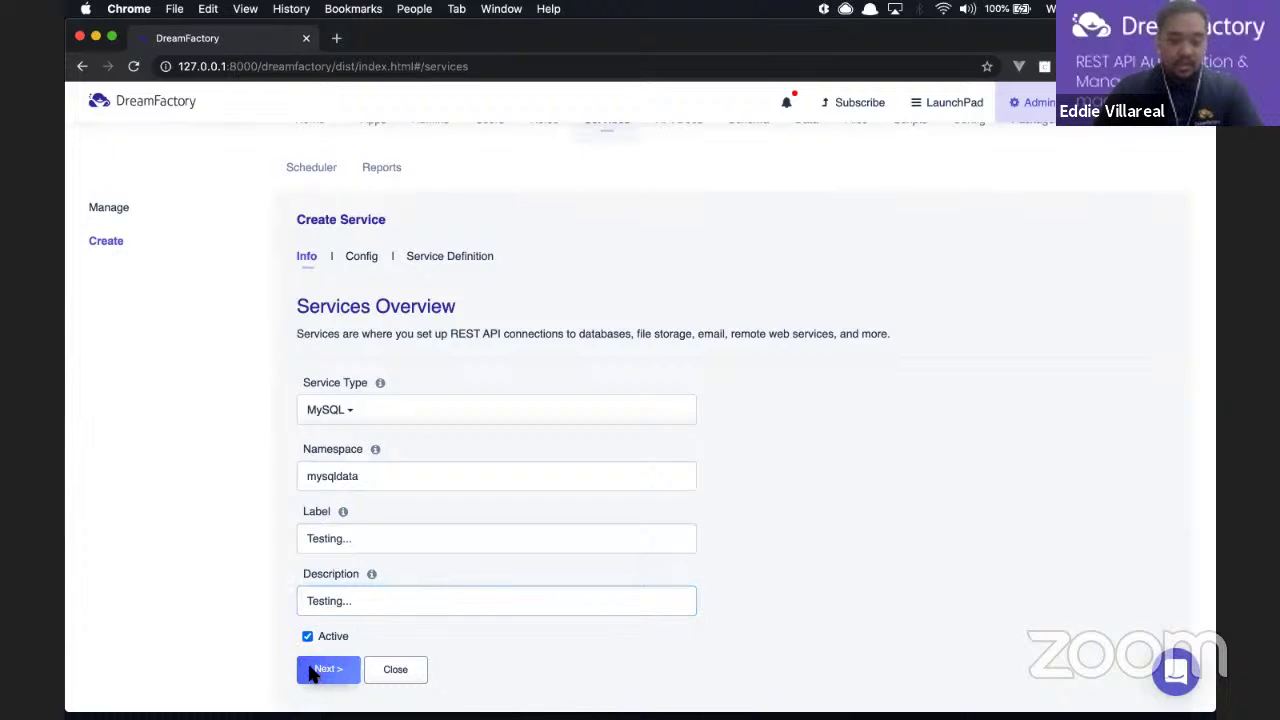
Step: Enter host 127.0.0.1, port 3306, database testdb and username root in the connection config
scroll(366, 583, down, 3)
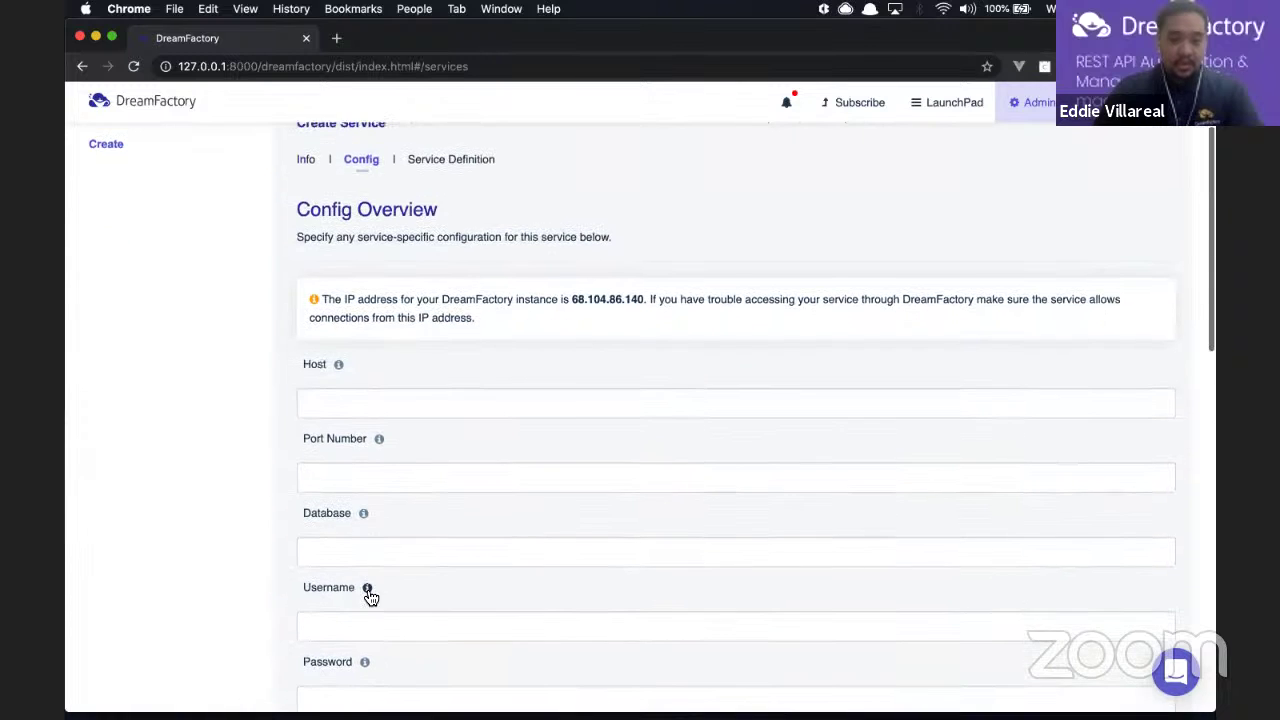
scroll(370, 597, down, 1)
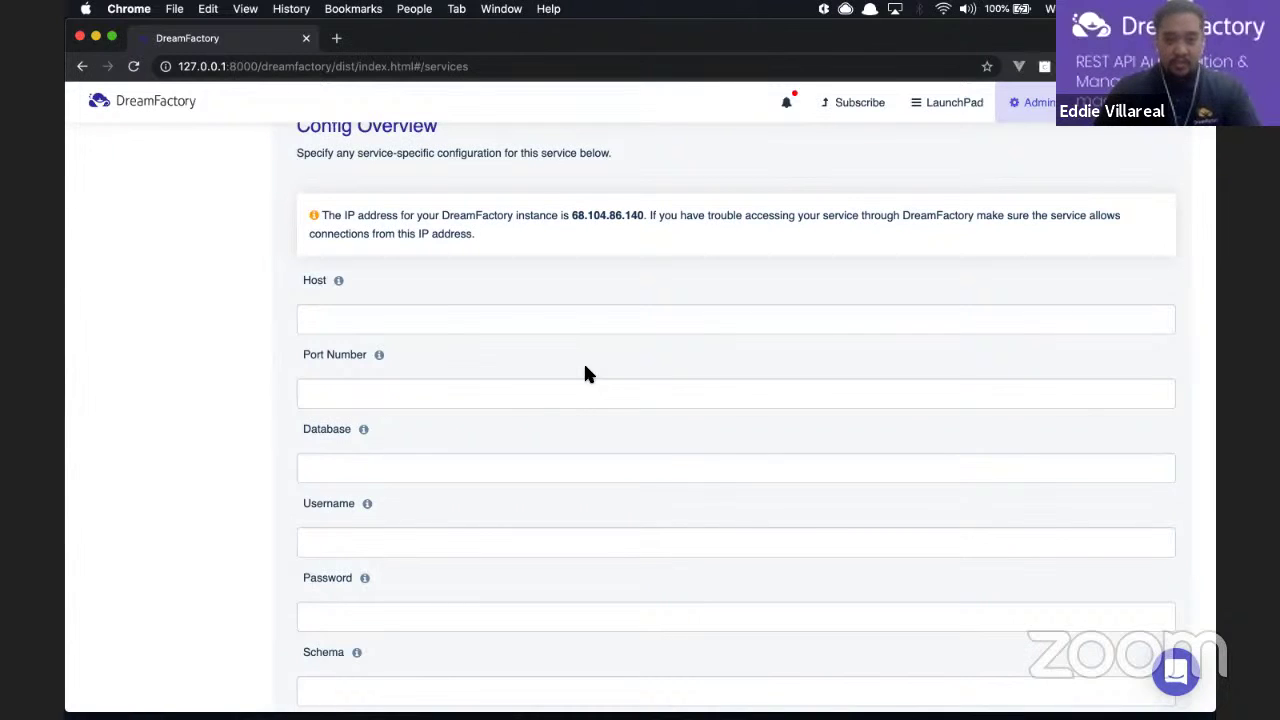
scroll(586, 373, down, 1)
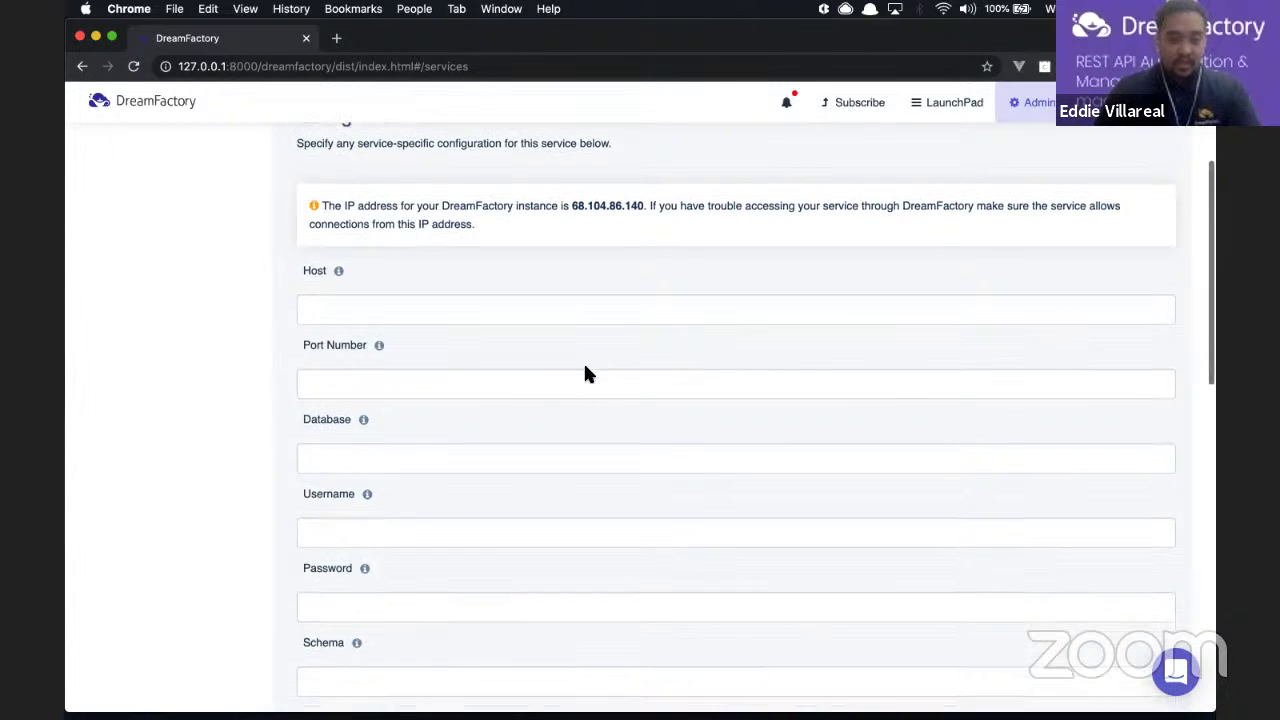
click(444, 301)
text(127)
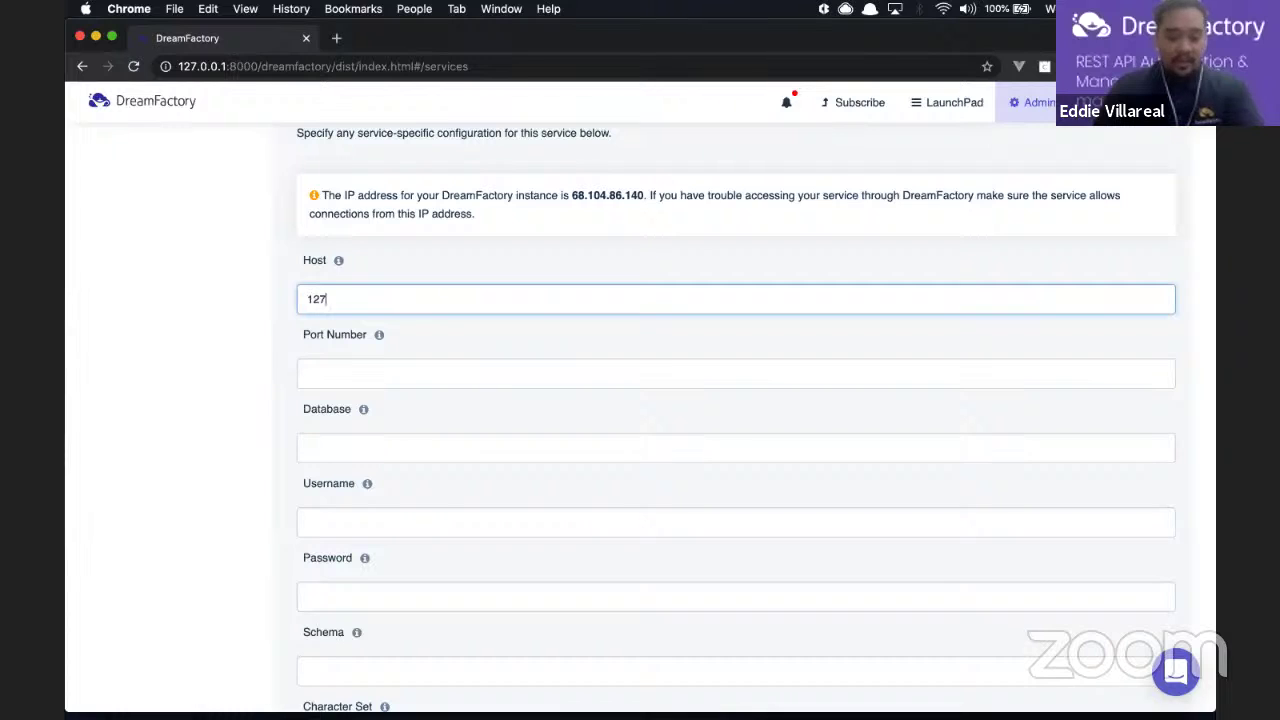
text(.0.0.1)
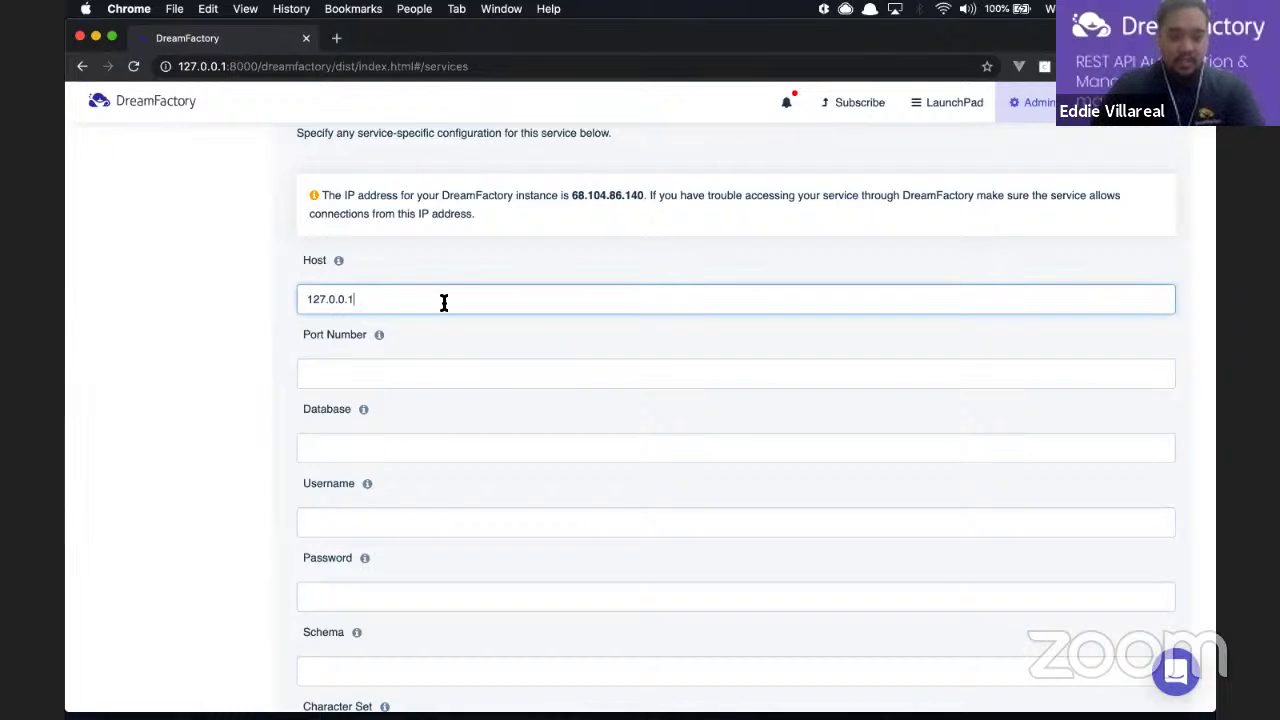
click(352, 367)
text(33)
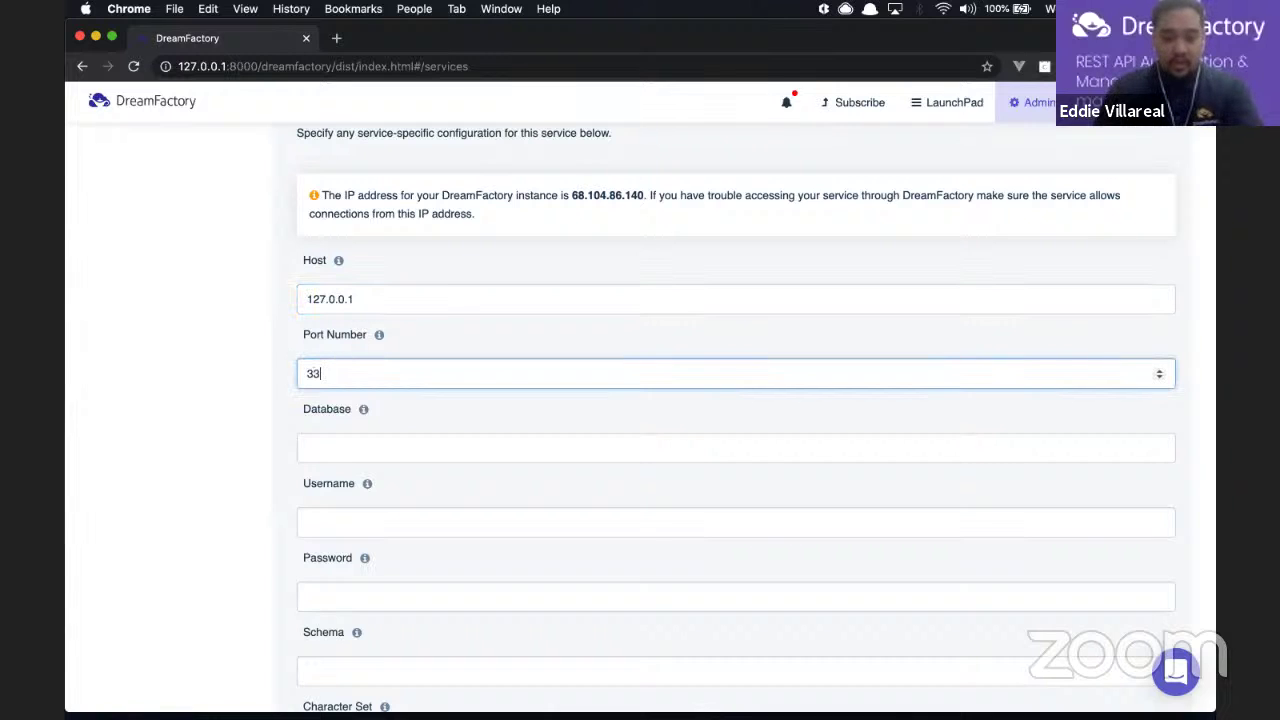
text(06)
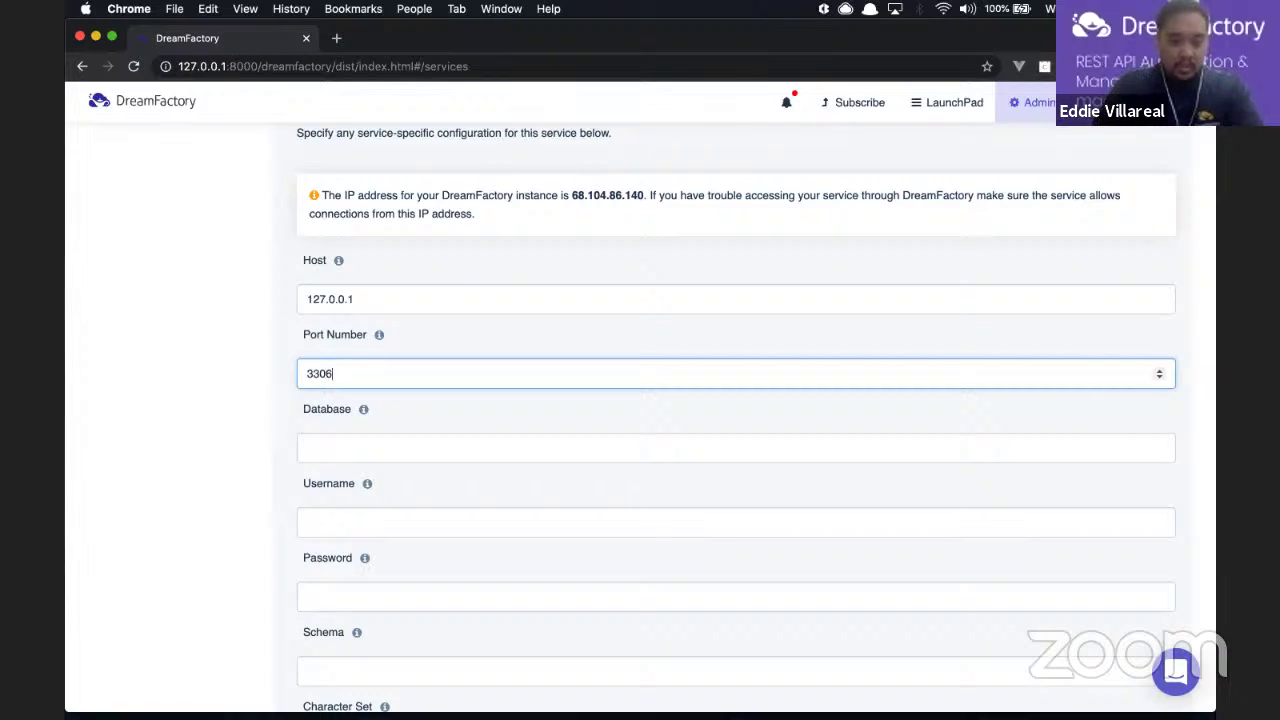
click(380, 447)
text(testdb)
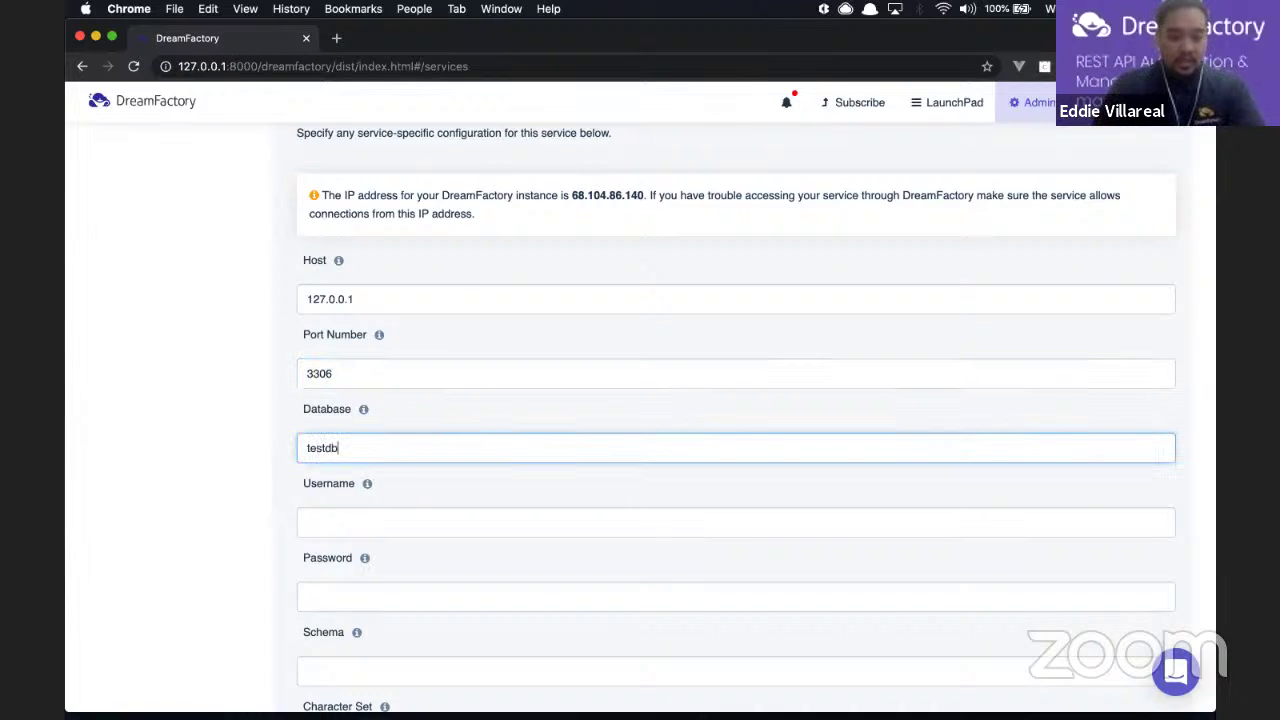
click(380, 515)
text(root)
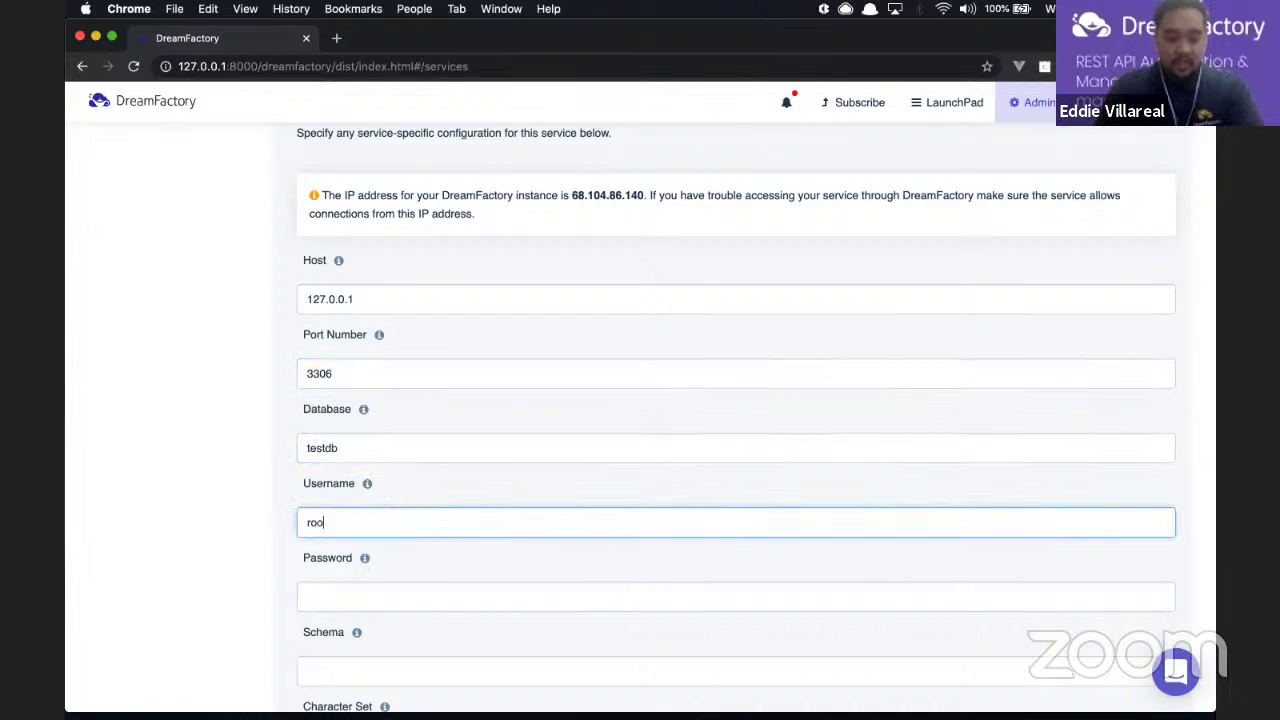
key(Tab)
Step: Enter the database password and review the remaining service config fields
text(root)
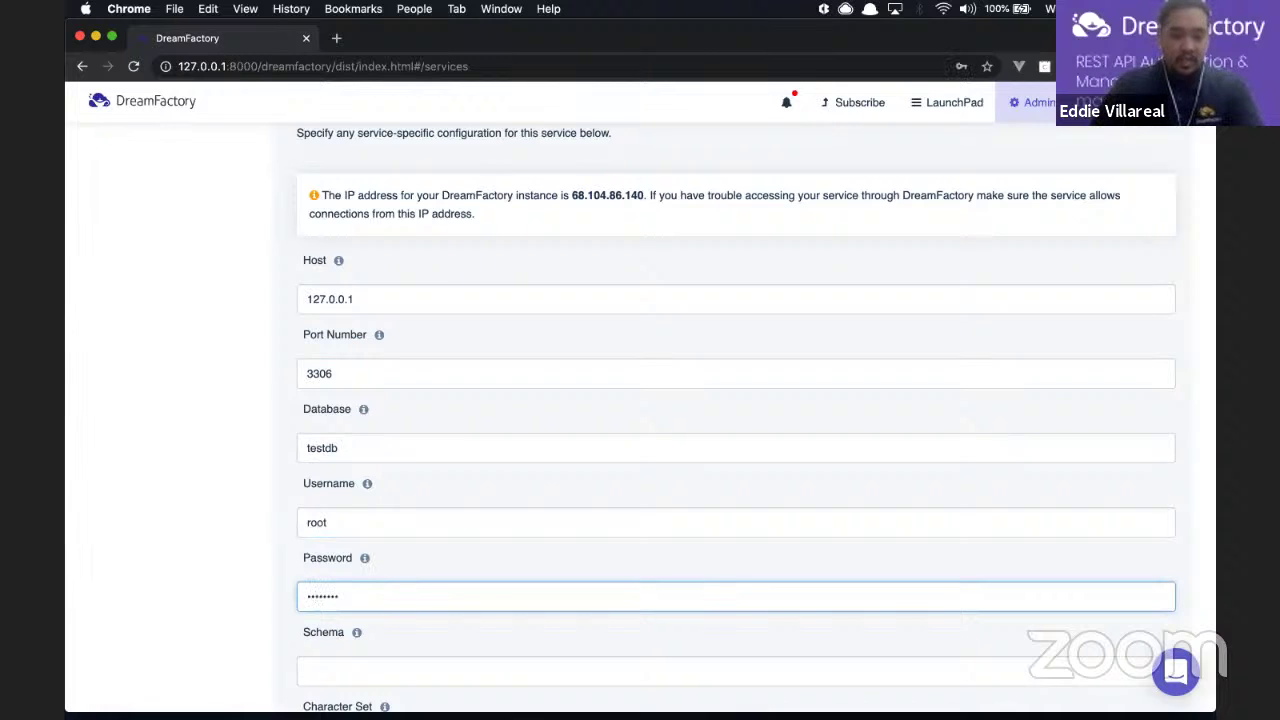
scroll(426, 497, down, 3)
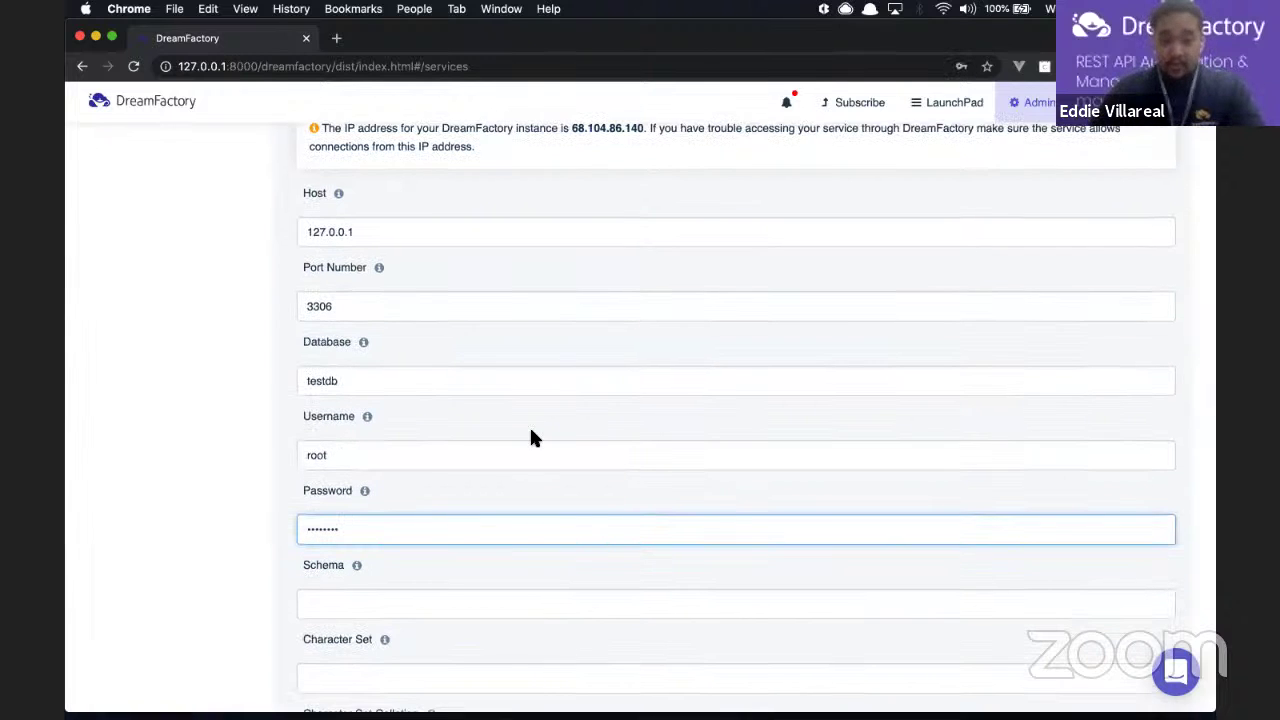
scroll(531, 432, down, 2)
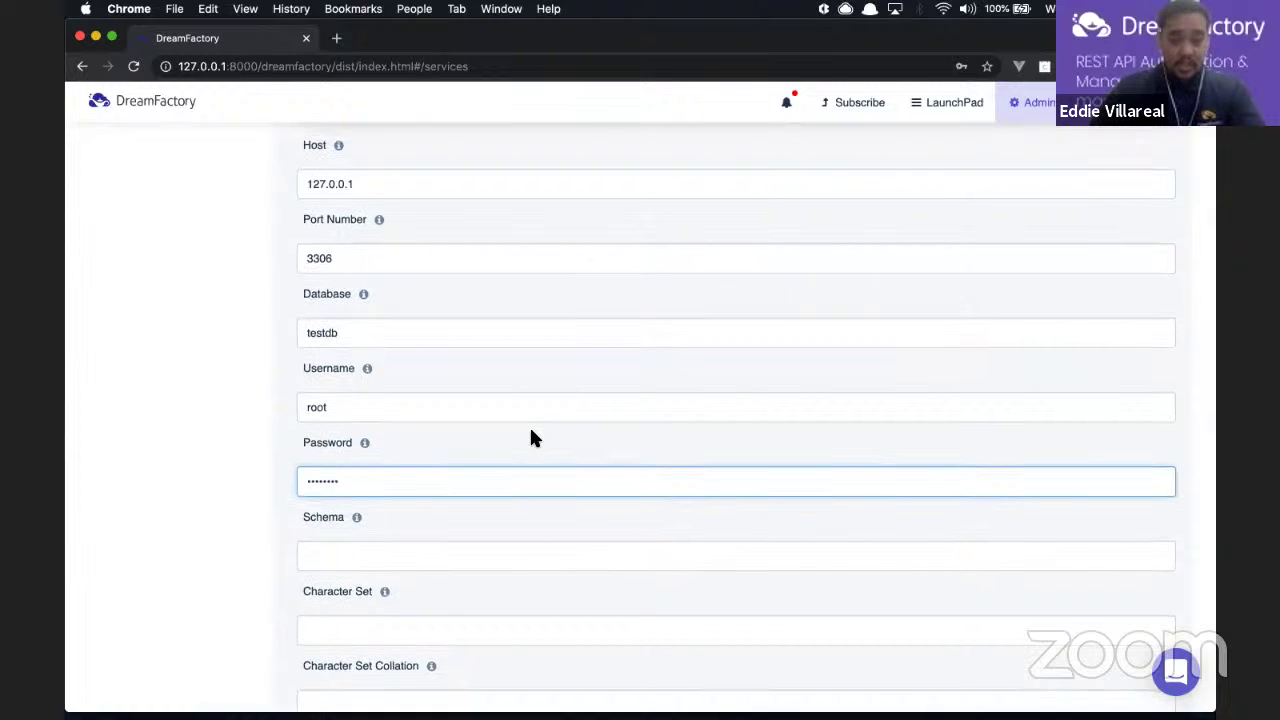
scroll(531, 438, down, 15)
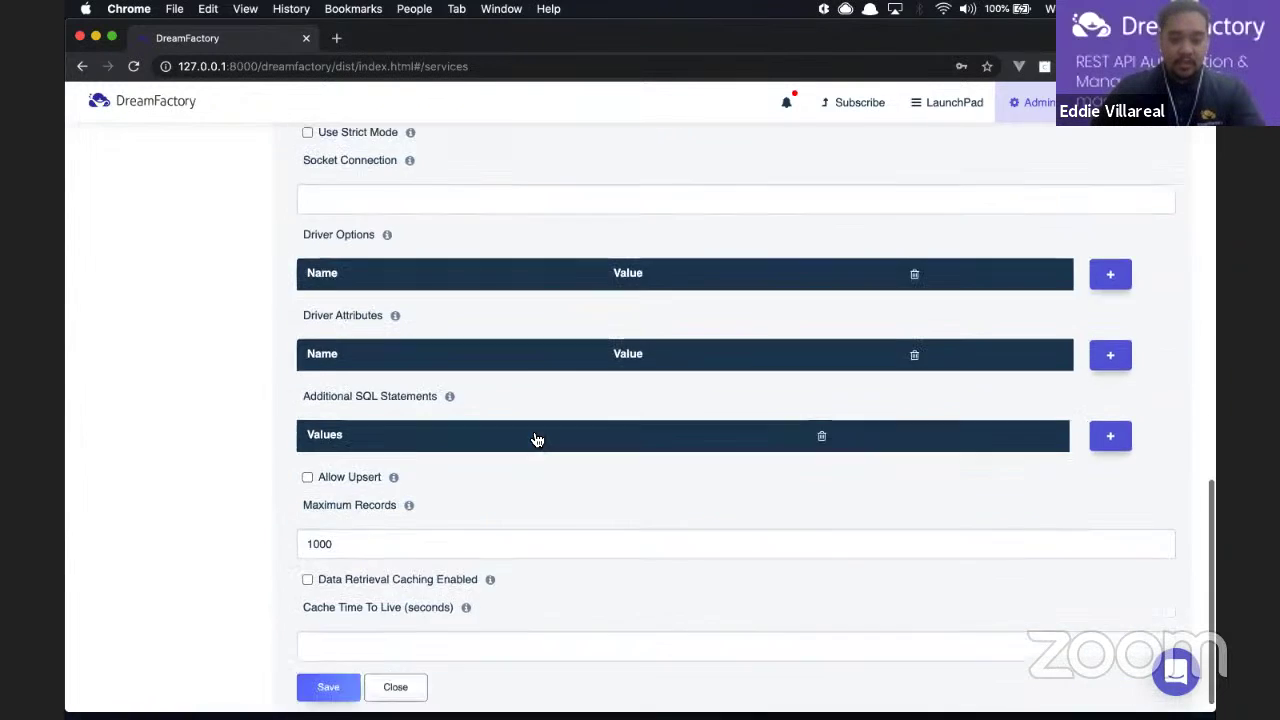
scroll(537, 440, down, 1)
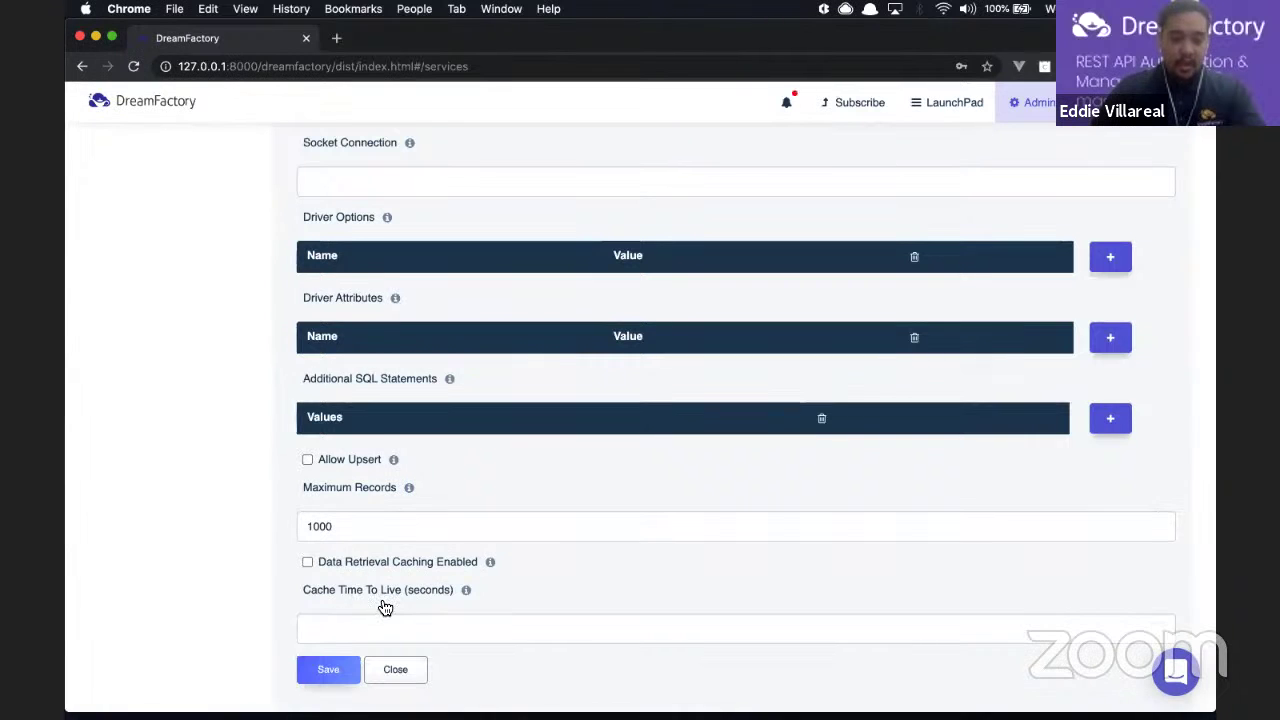
scroll(385, 607, up, 8)
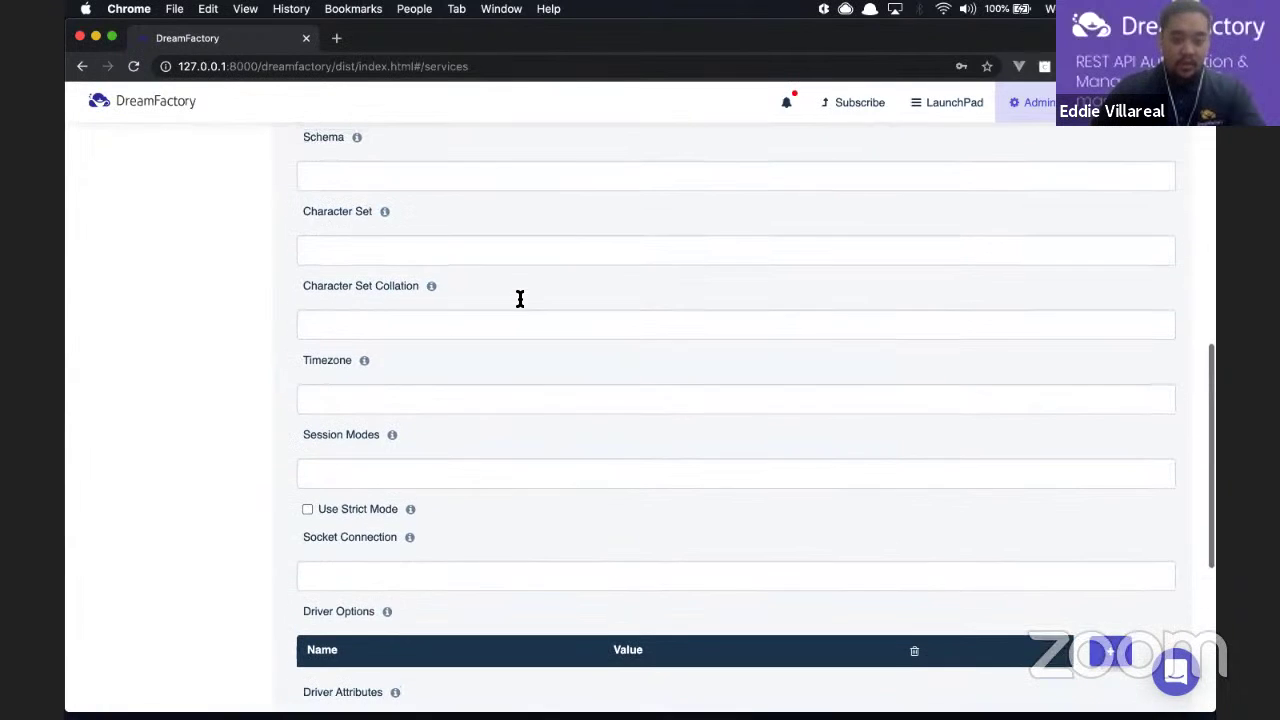
scroll(520, 299, up, 1)
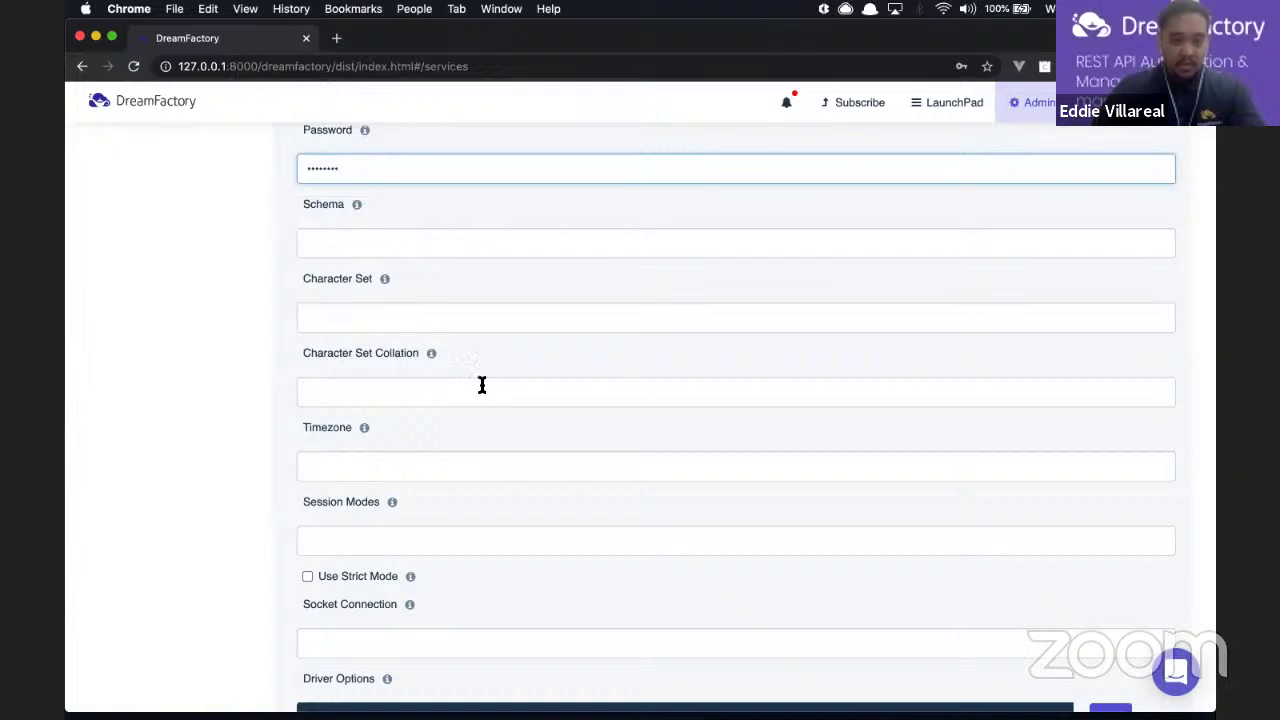
scroll(482, 385, down, 7)
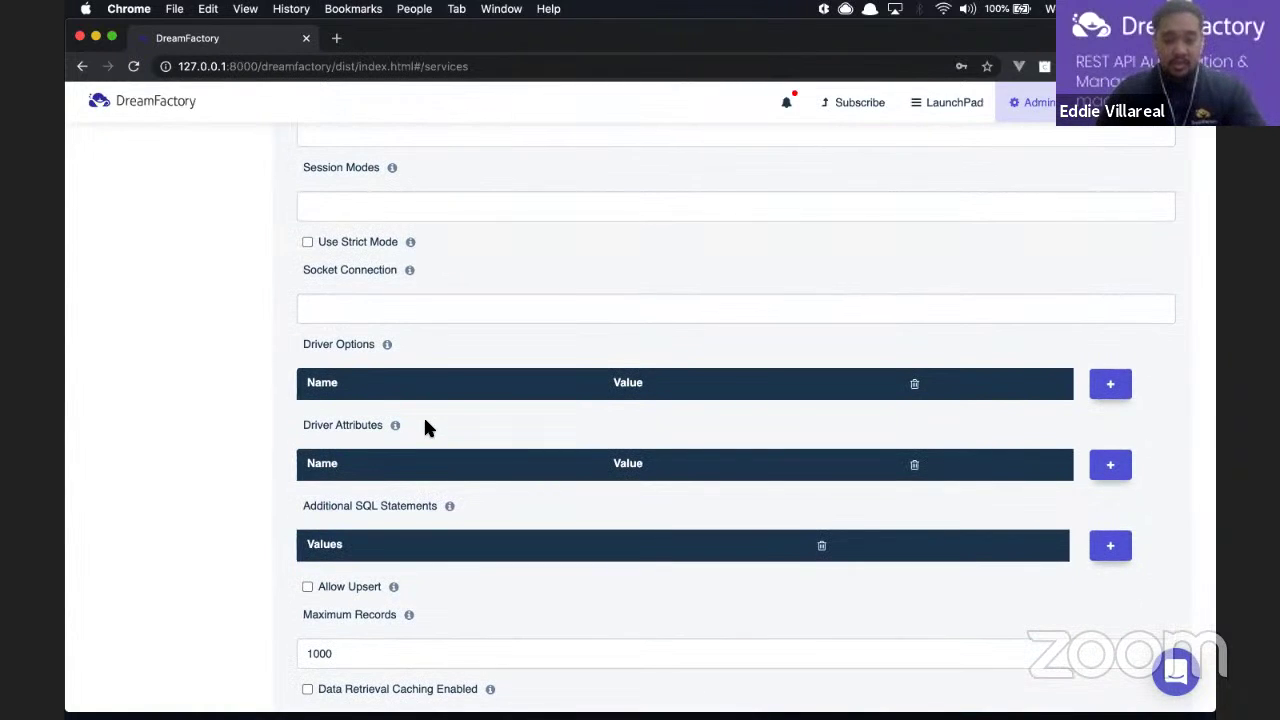
Step: Dismiss the browser's password warning, save the service and close the 'Service saved successfully' notice
scroll(425, 428, down, 3)
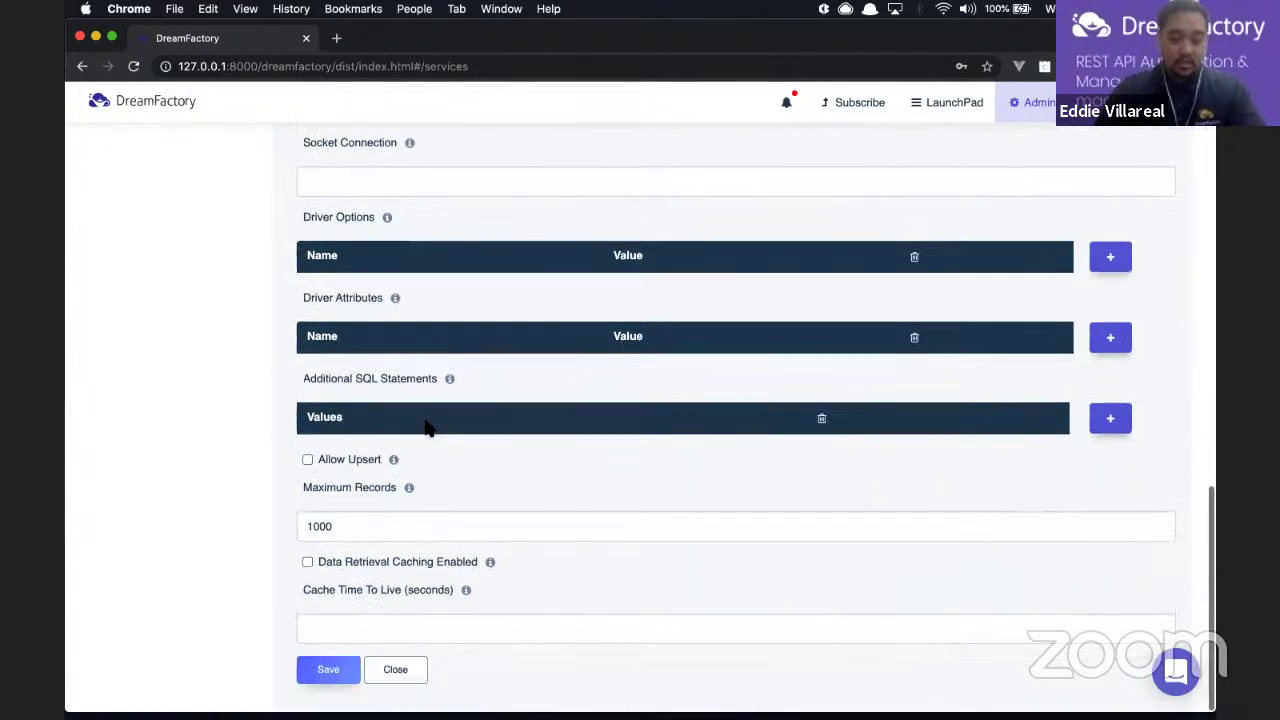
scroll(517, 237, up, 15)
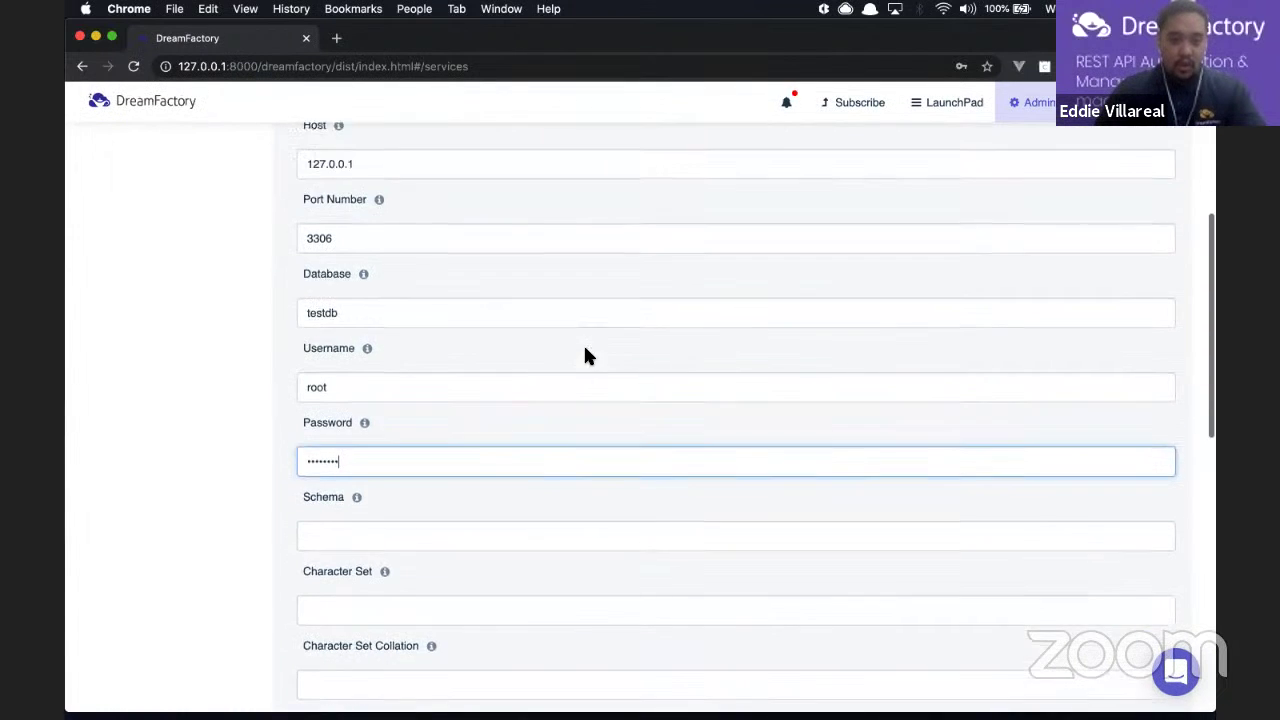
scroll(587, 356, up, 3)
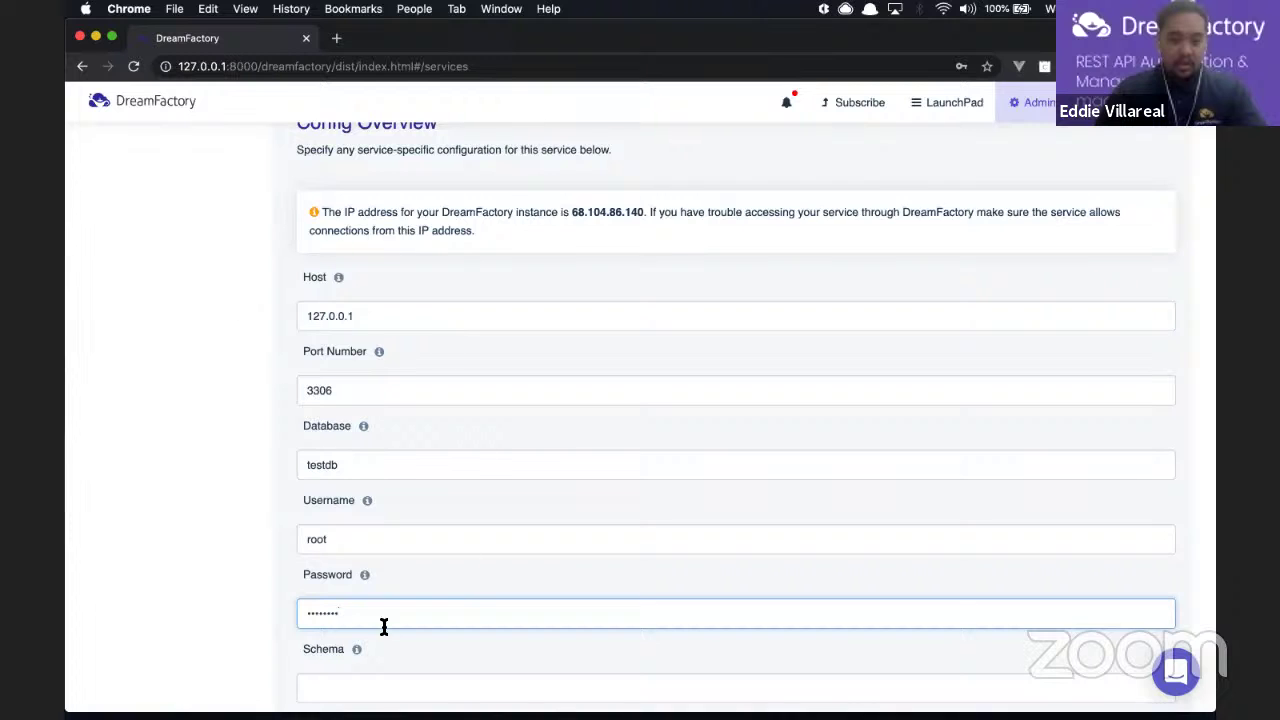
scroll(369, 637, down, 15)
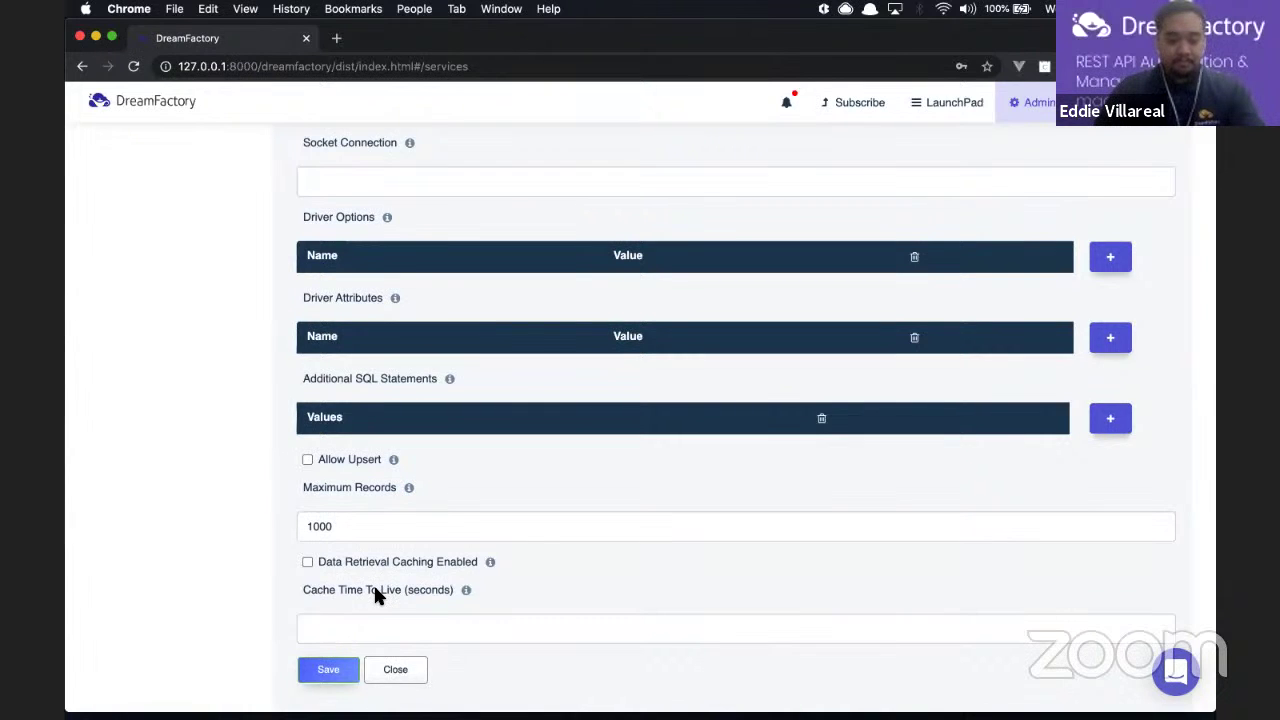
click(762, 284)
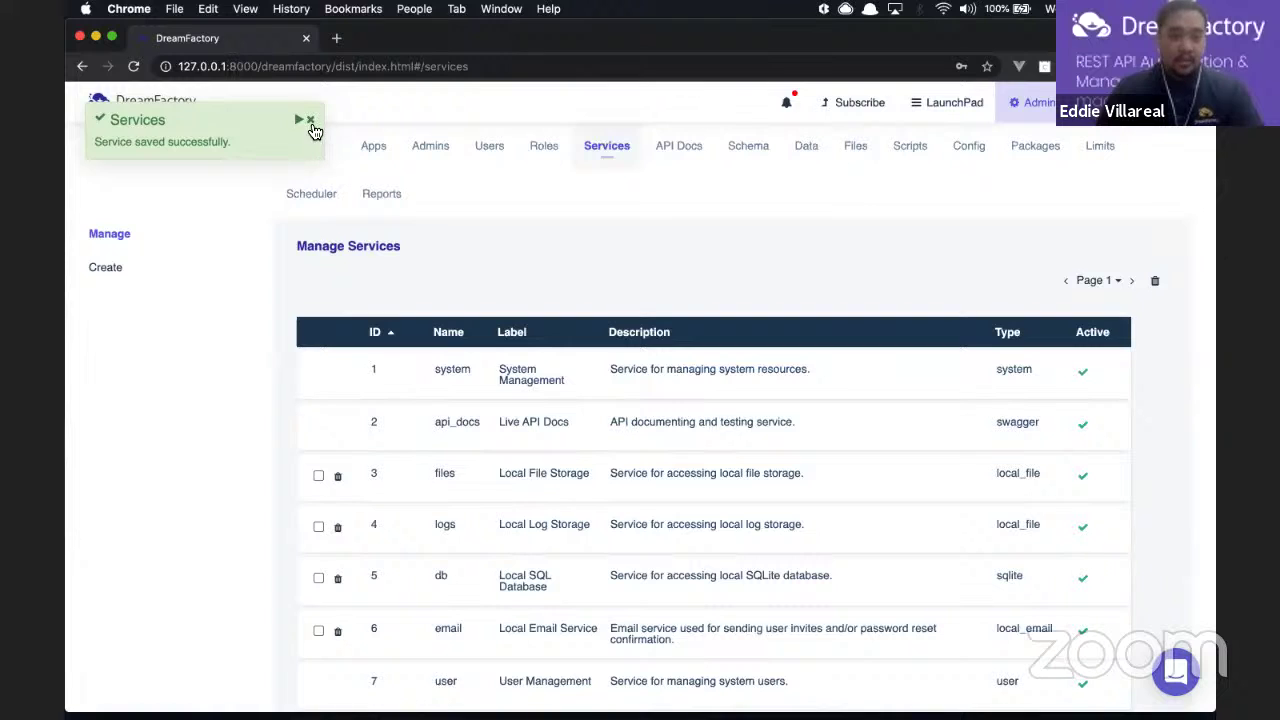
click(311, 121)
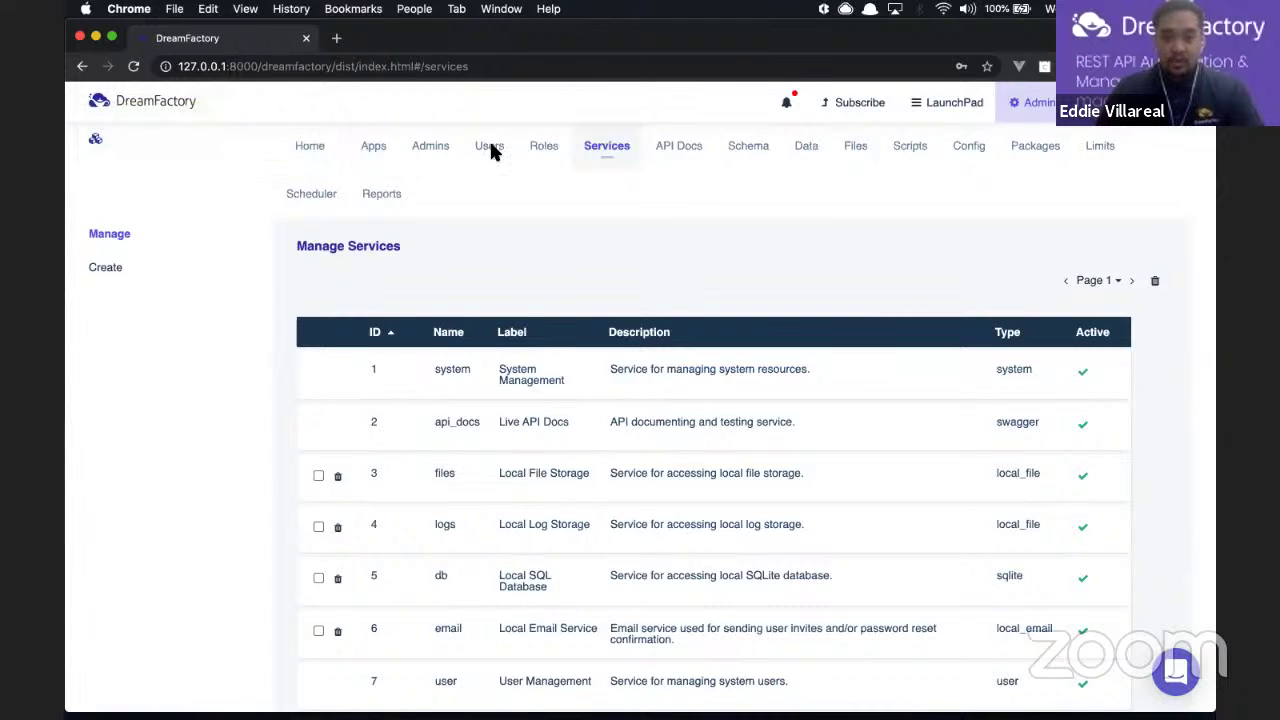
Step: Open the mysqldata API Docs and browse its _func, _proc, _schema and _table endpoints
click(680, 160)
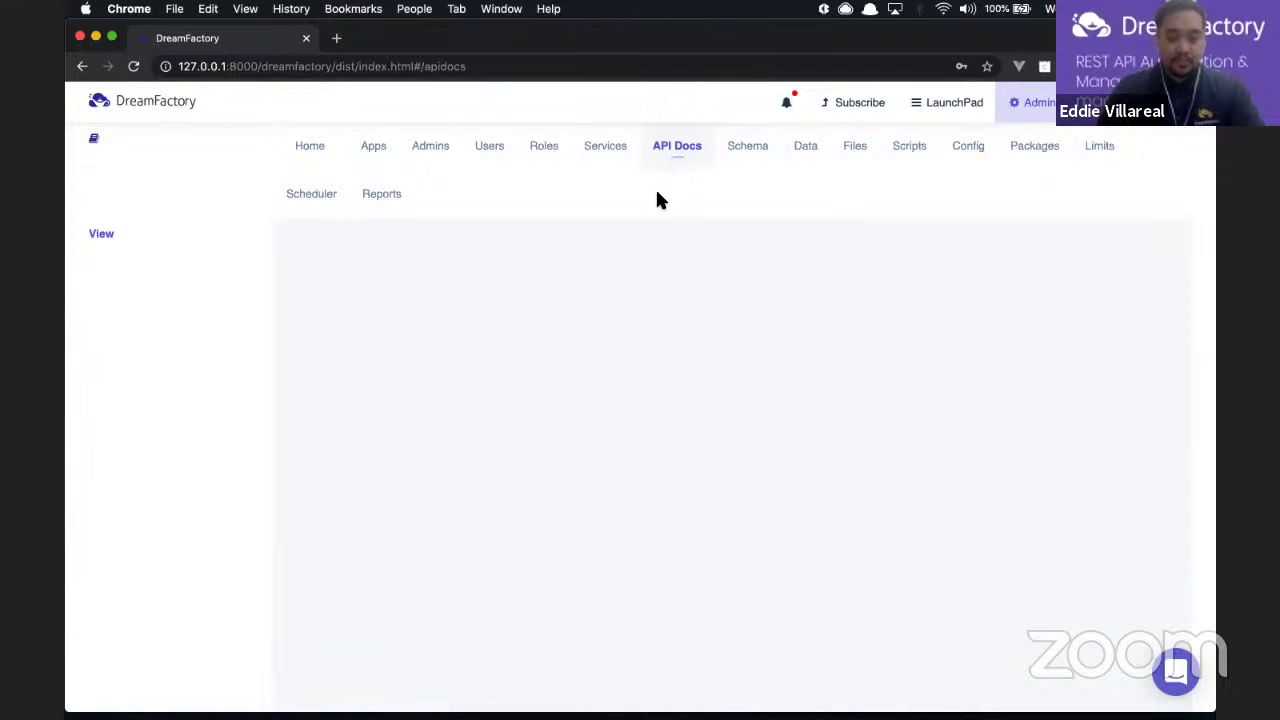
scroll(630, 265, down, 3)
scroll(632, 270, down, 1)
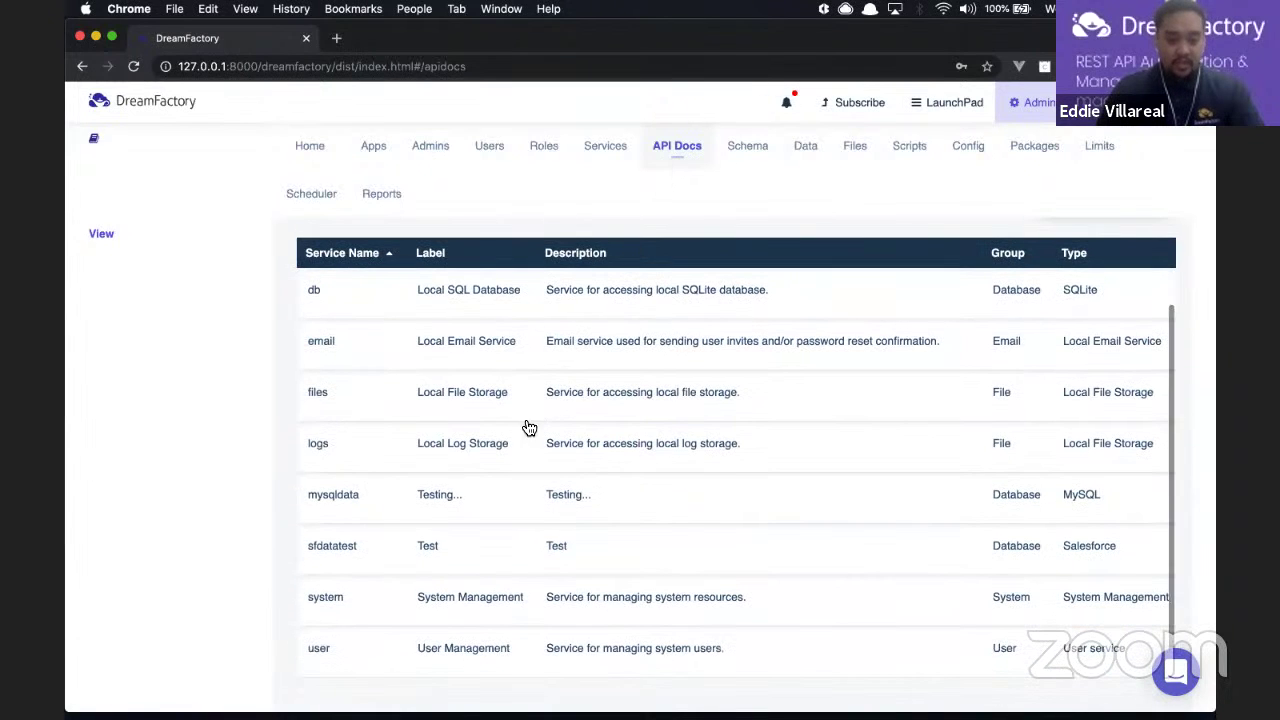
click(477, 501)
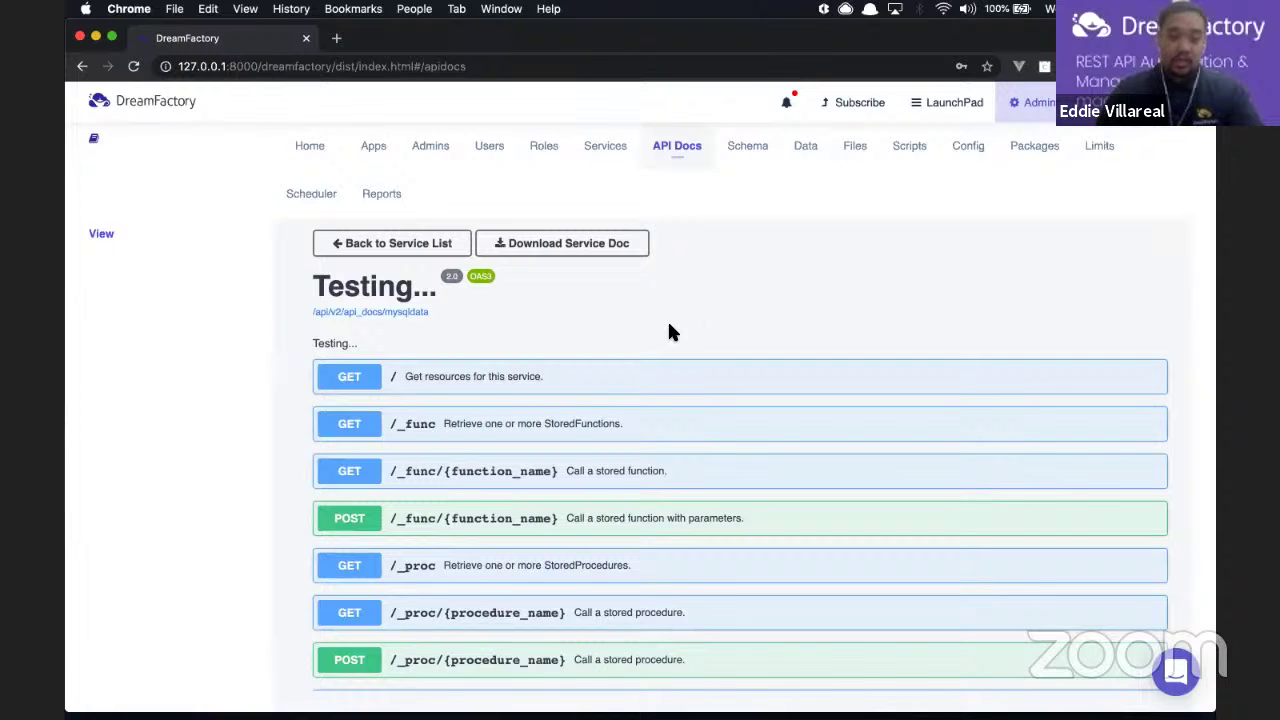
scroll(670, 330, down, 10)
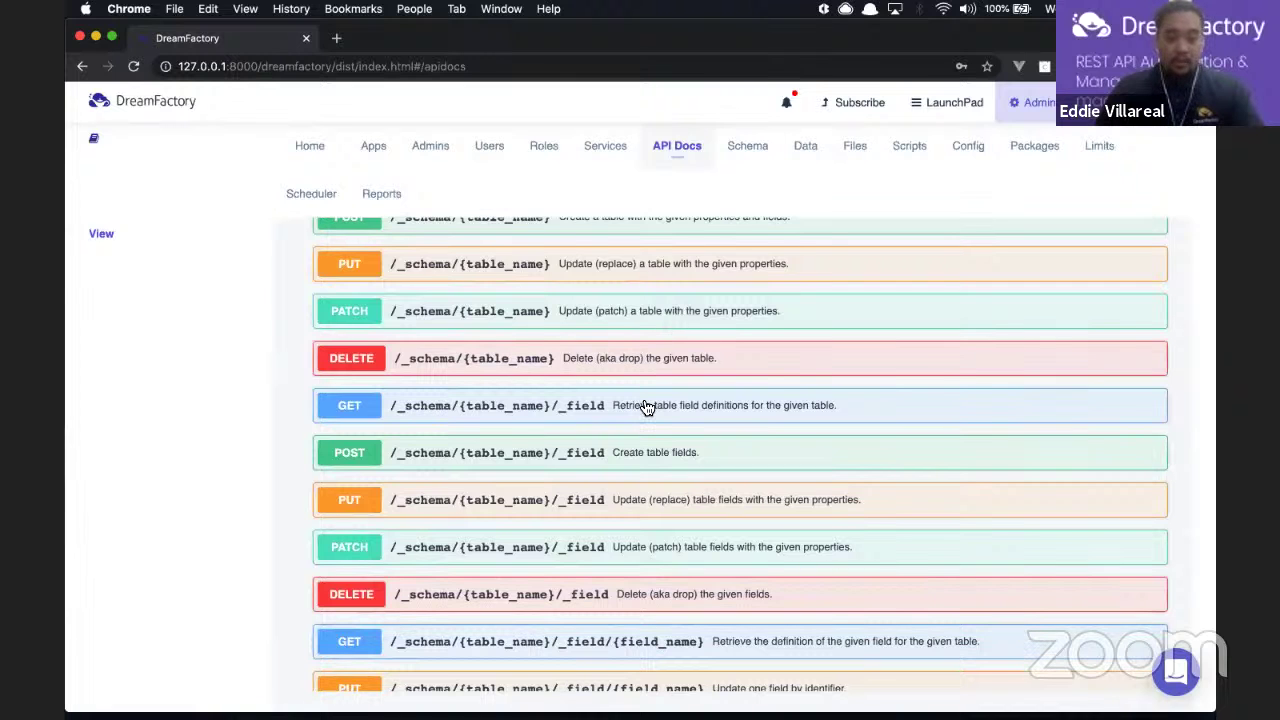
scroll(607, 420, up, 10)
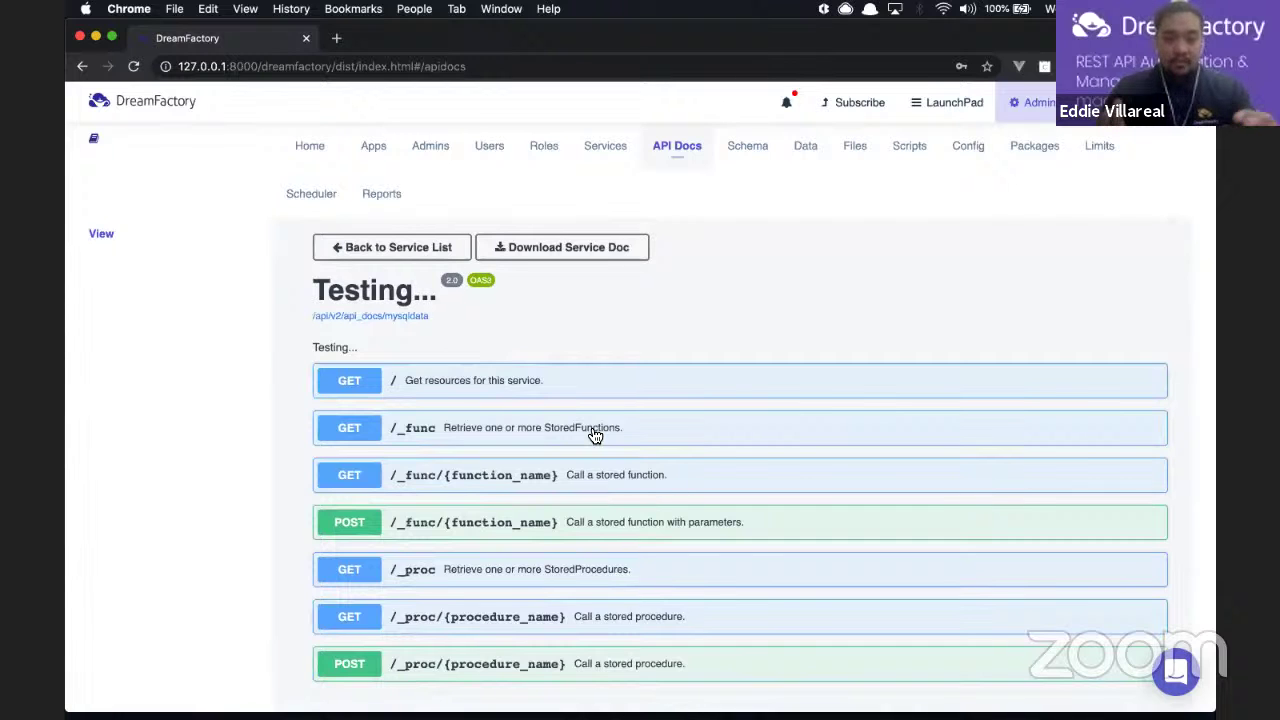
scroll(593, 435, down, 10)
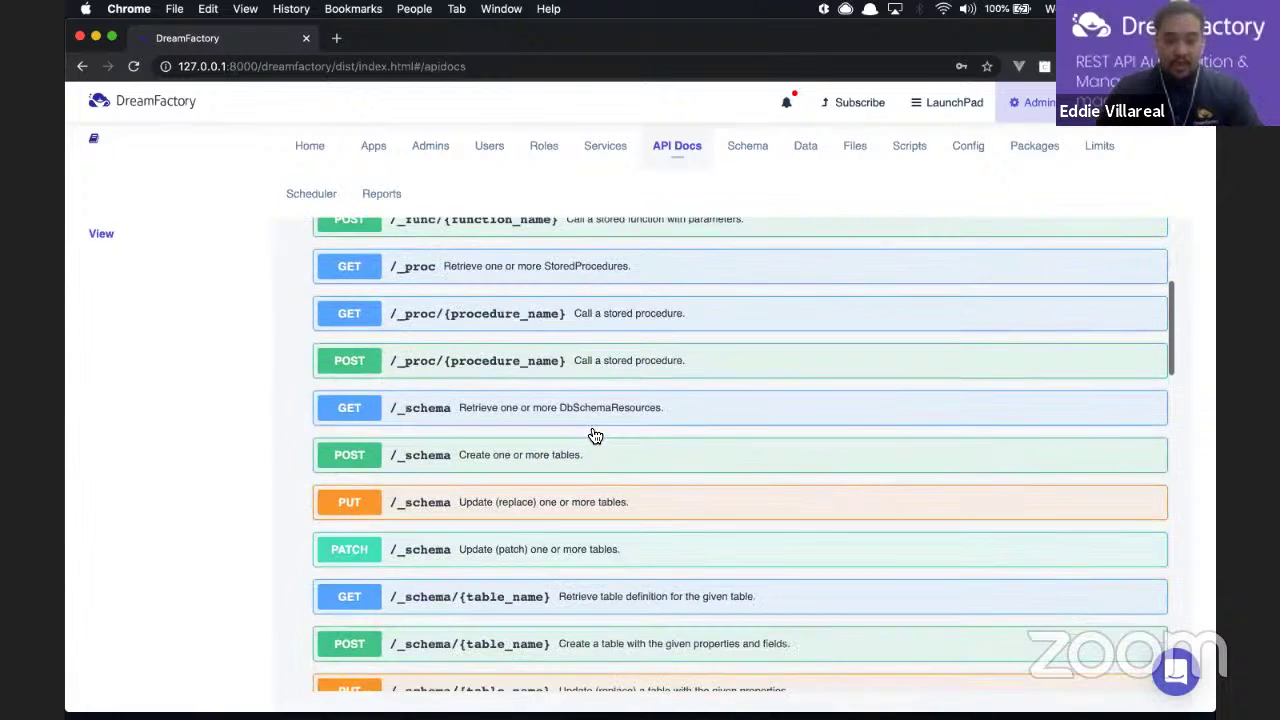
scroll(593, 437, down, 9)
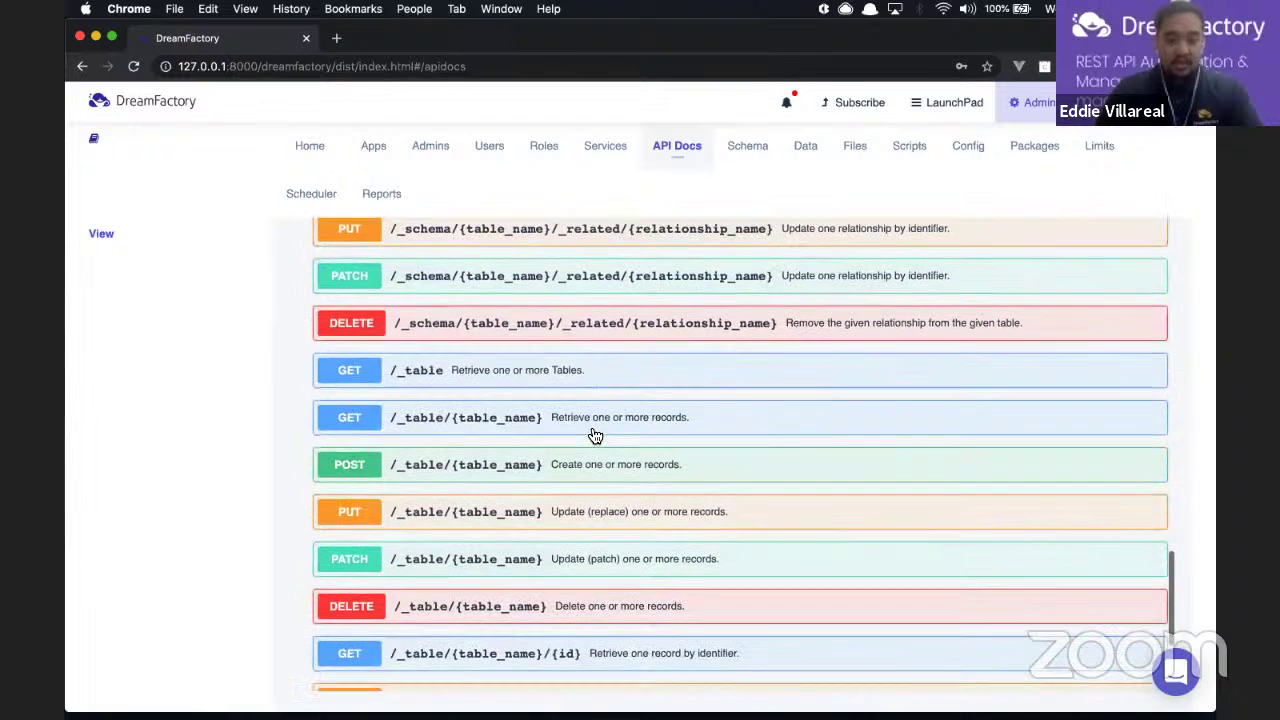
Step: Try out GET /_table/{table_name} with table_name set to members and execute it
click(534, 423)
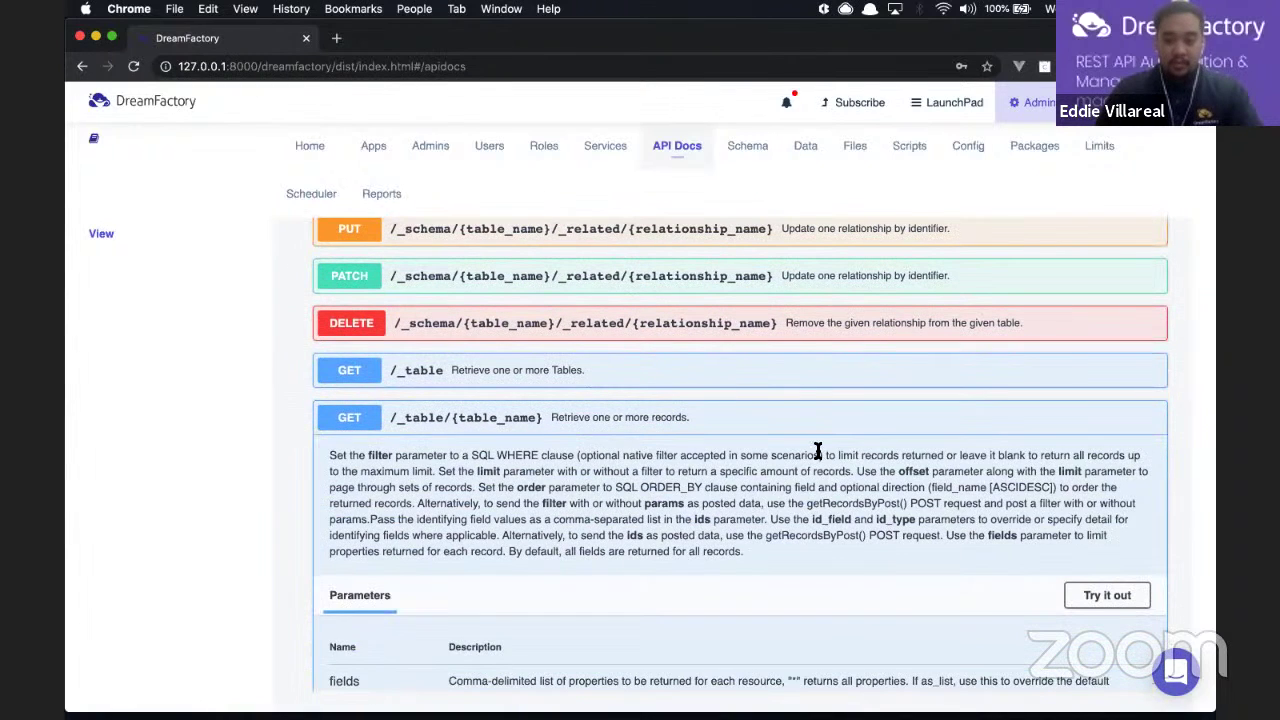
scroll(1100, 560, down, 2)
click(1110, 534)
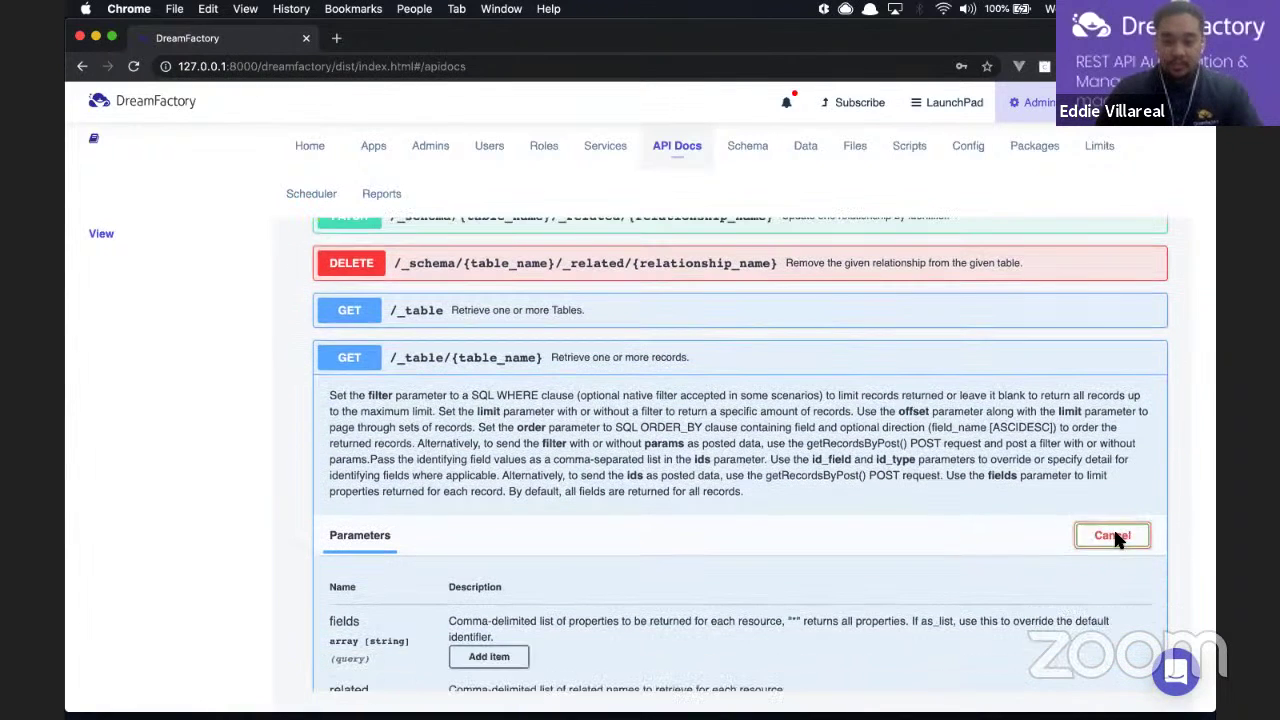
scroll(1113, 530, down, 5)
scroll(1118, 540, down, 10)
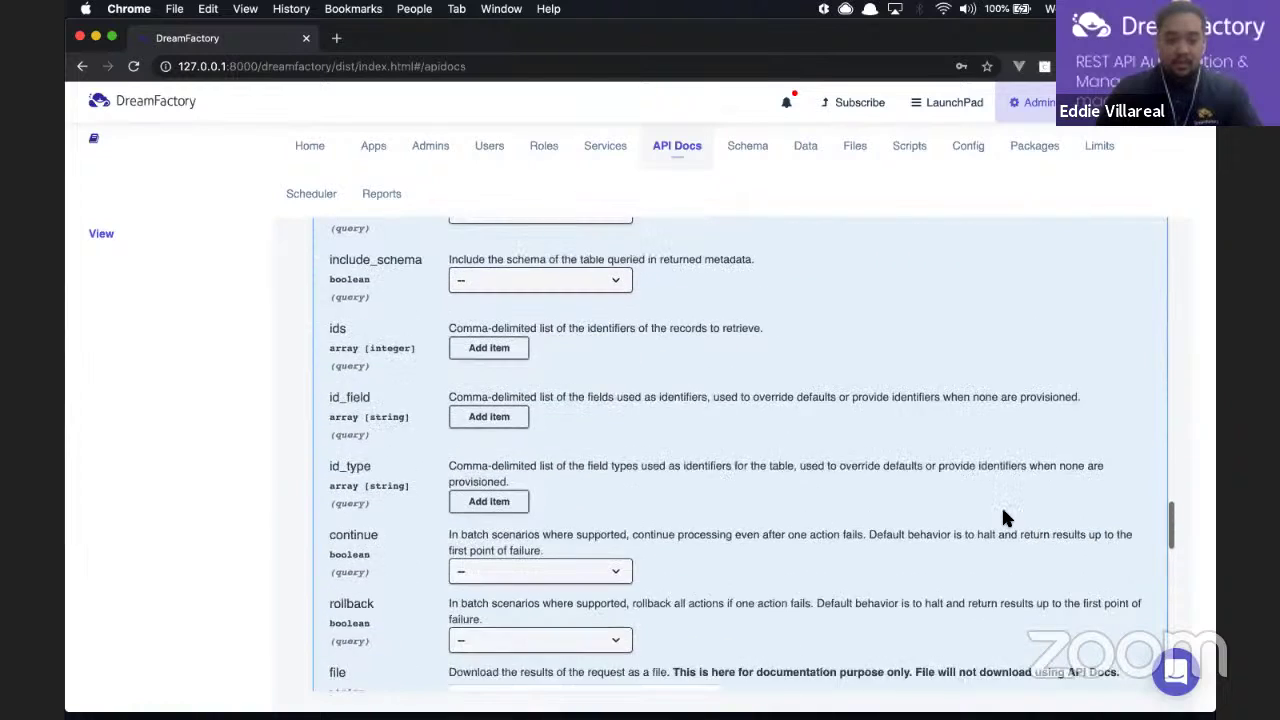
scroll(1003, 511, up, 10)
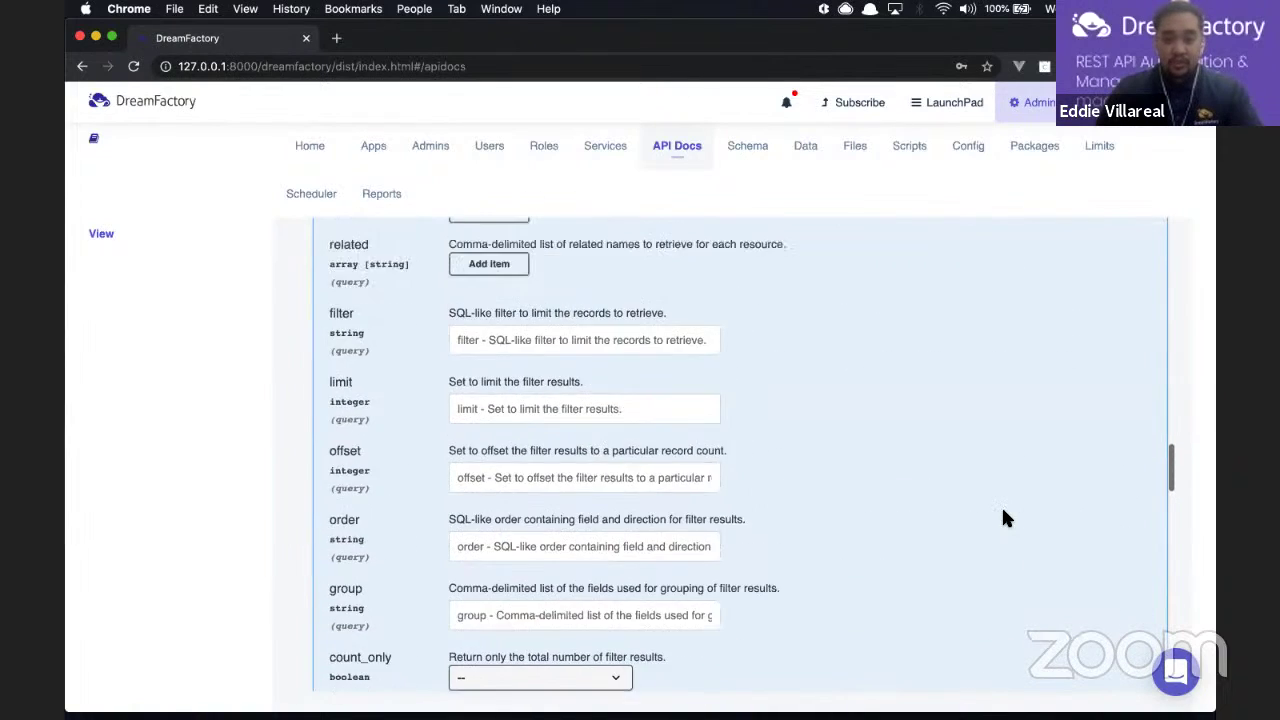
scroll(1005, 518, down, 1)
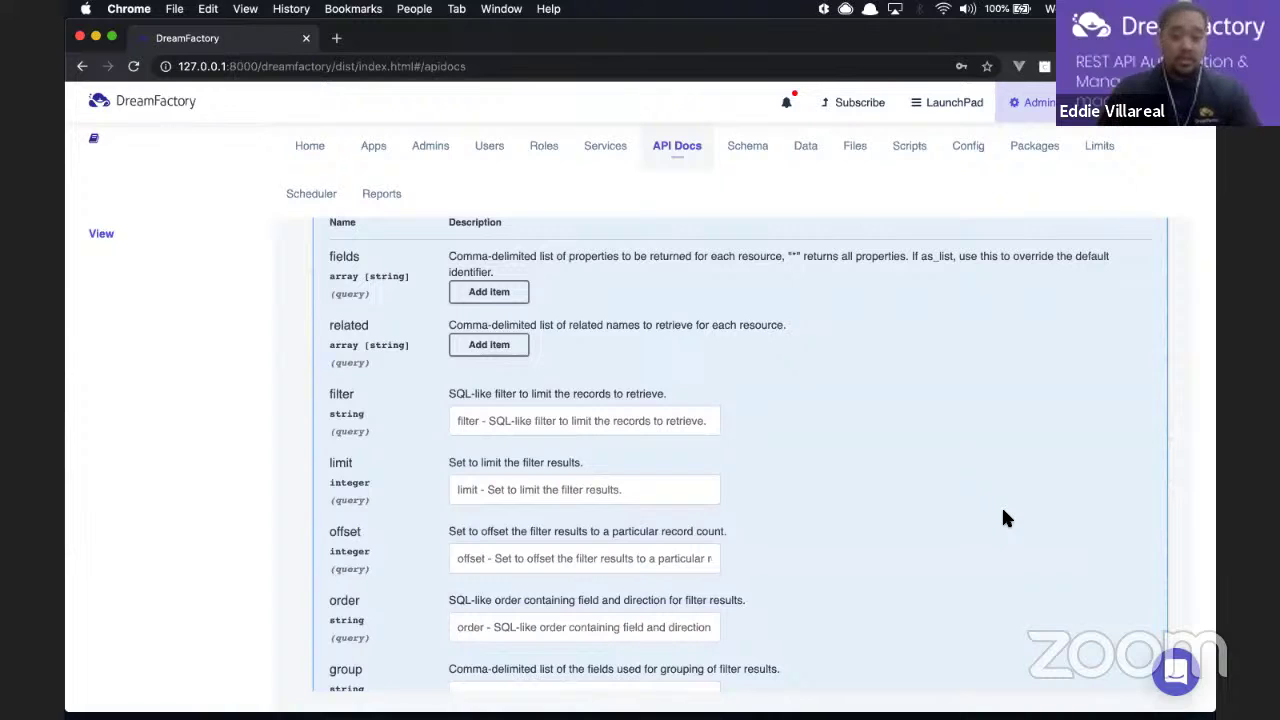
scroll(1003, 511, down, 1)
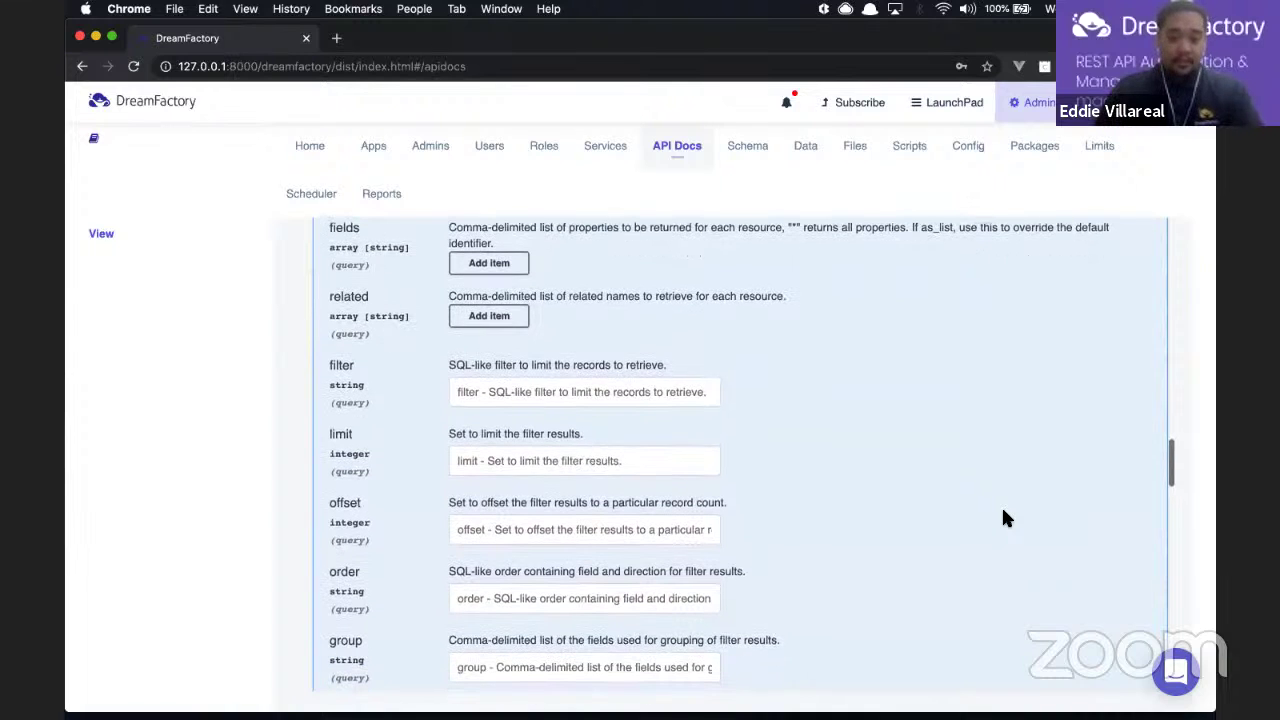
scroll(1003, 511, down, 8)
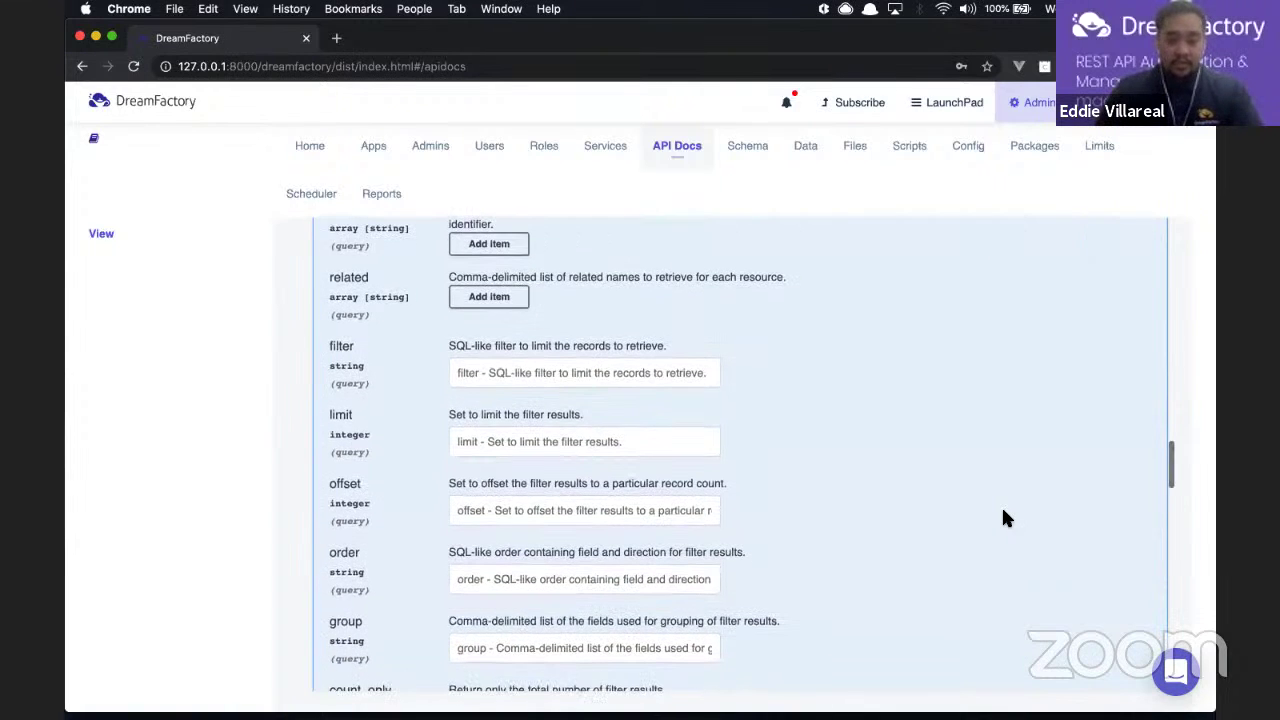
scroll(1003, 517, down, 7)
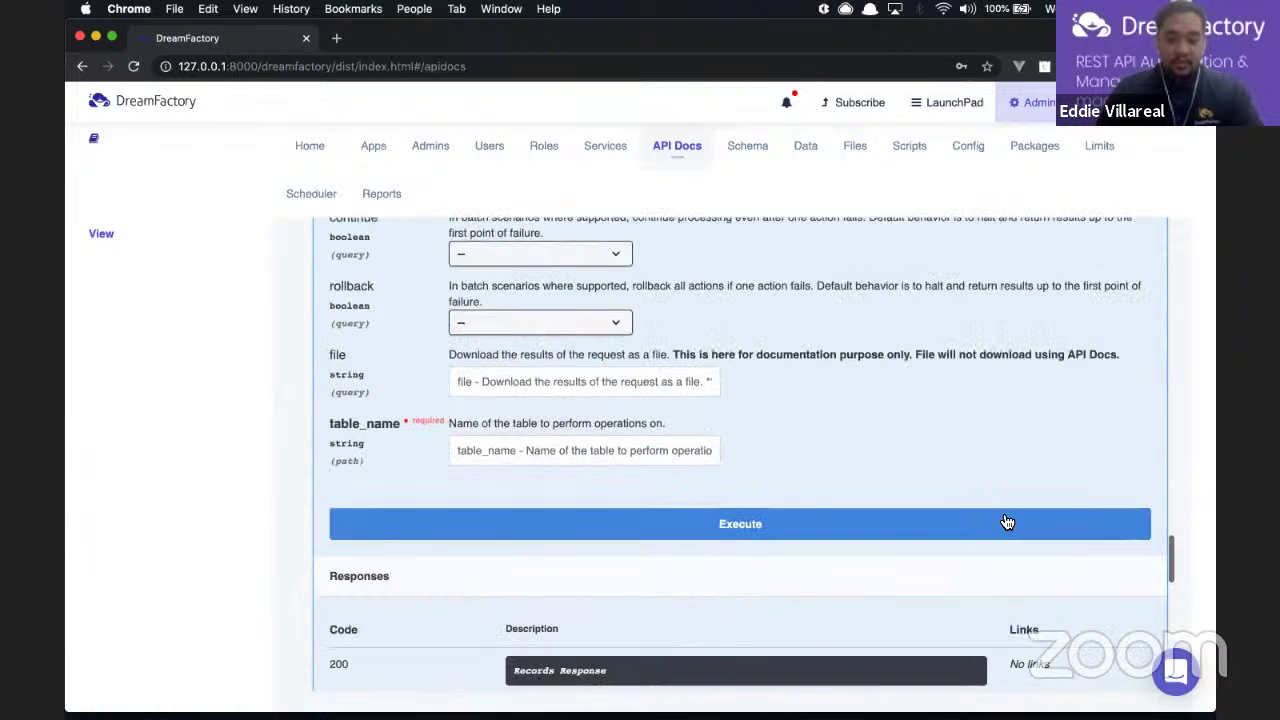
click(643, 449)
text(members)
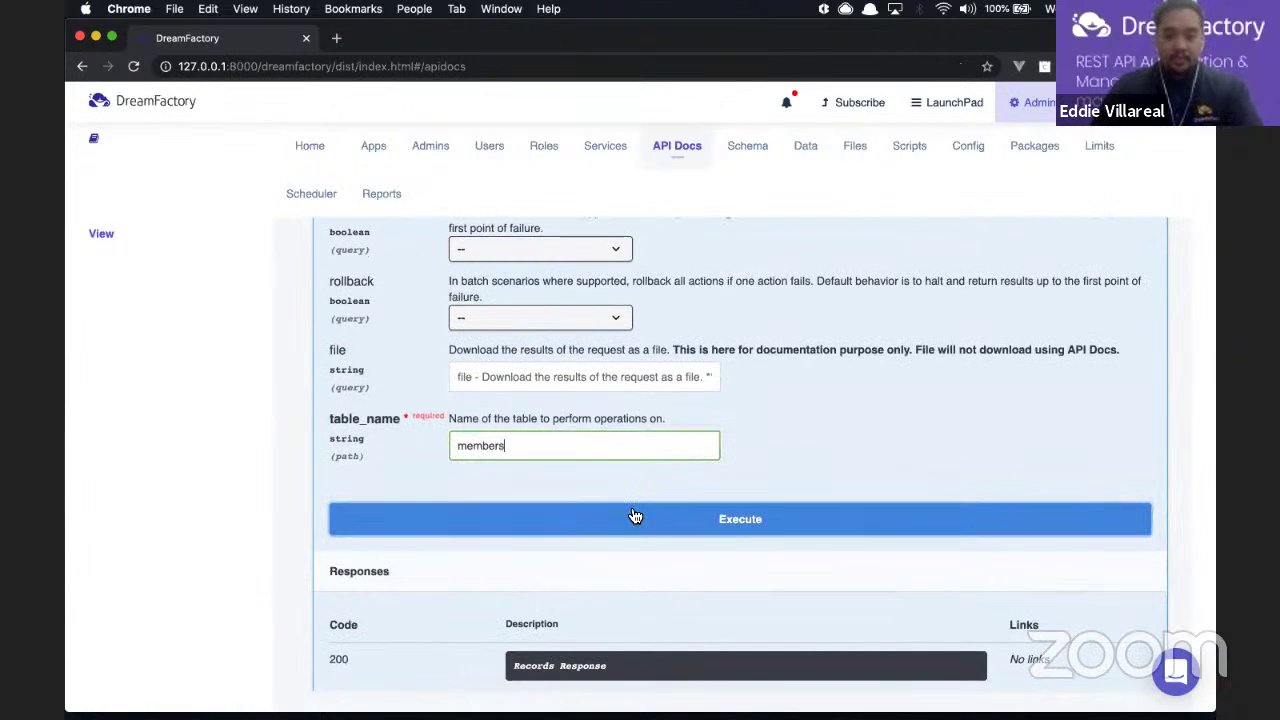
click(634, 514)
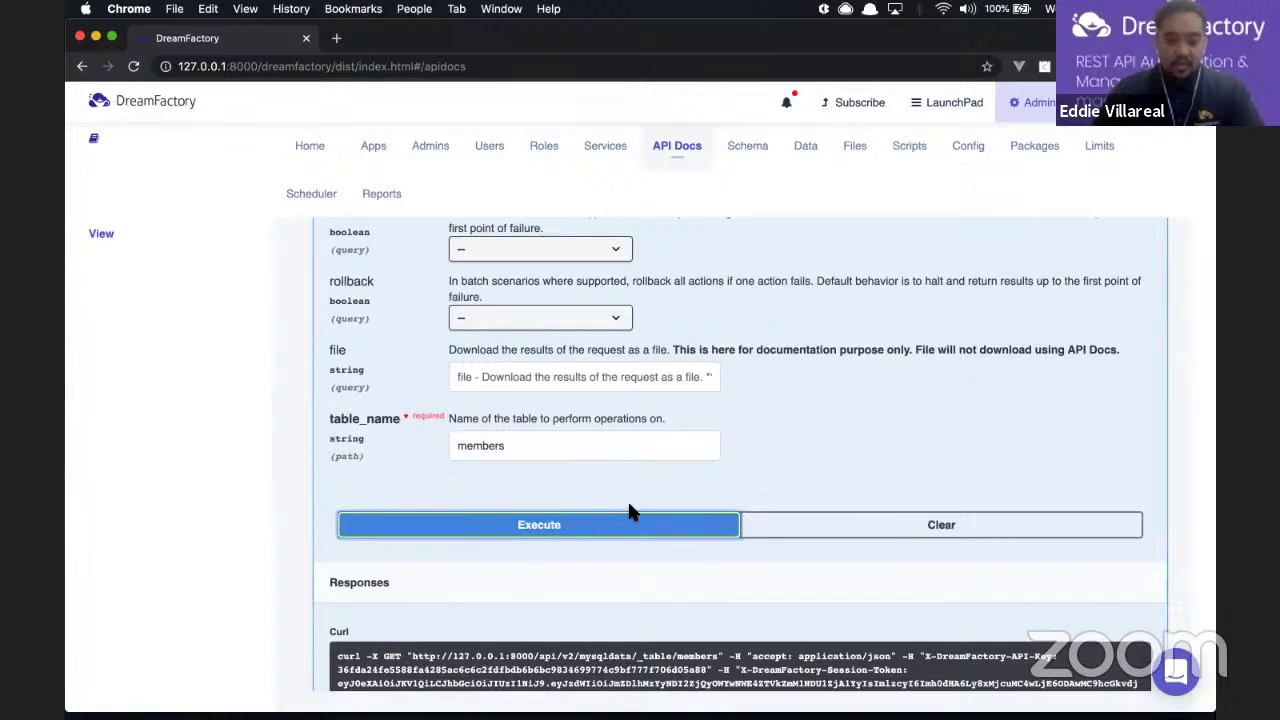
Step: Review the 200 response listing the members table records
scroll(630, 512, down, 3)
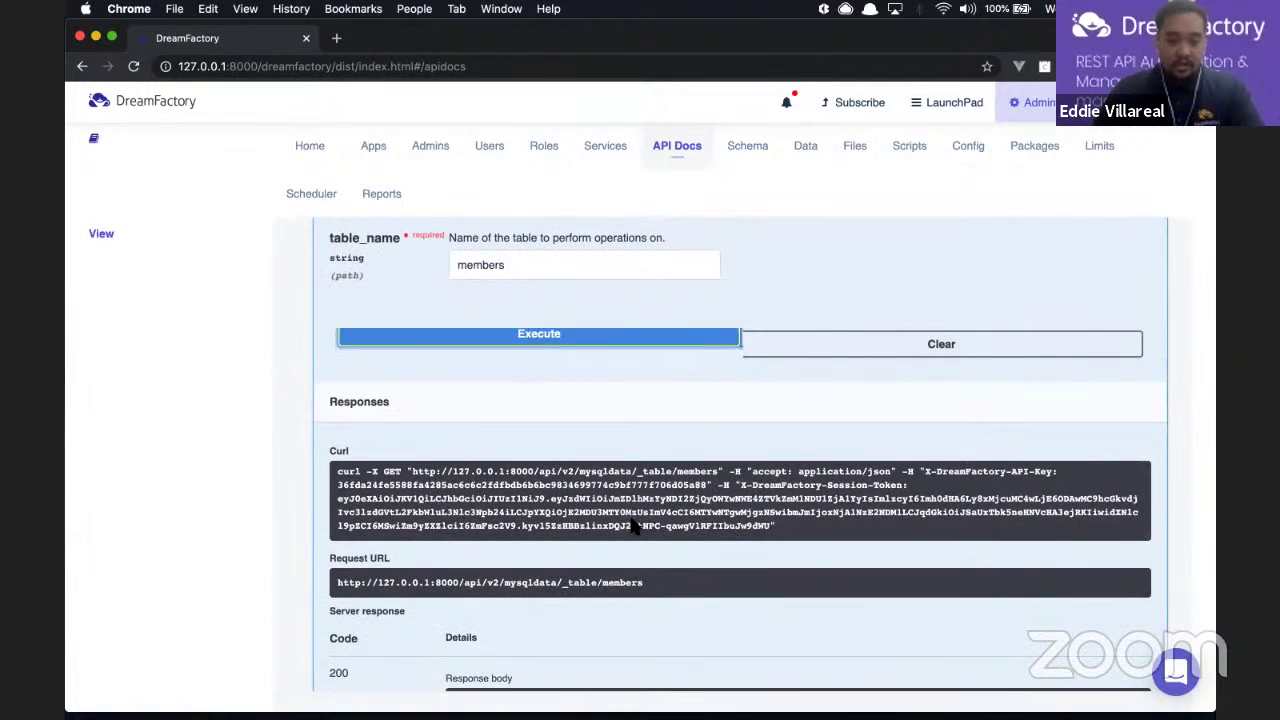
scroll(435, 588, down, 1)
scroll(375, 602, down, 5)
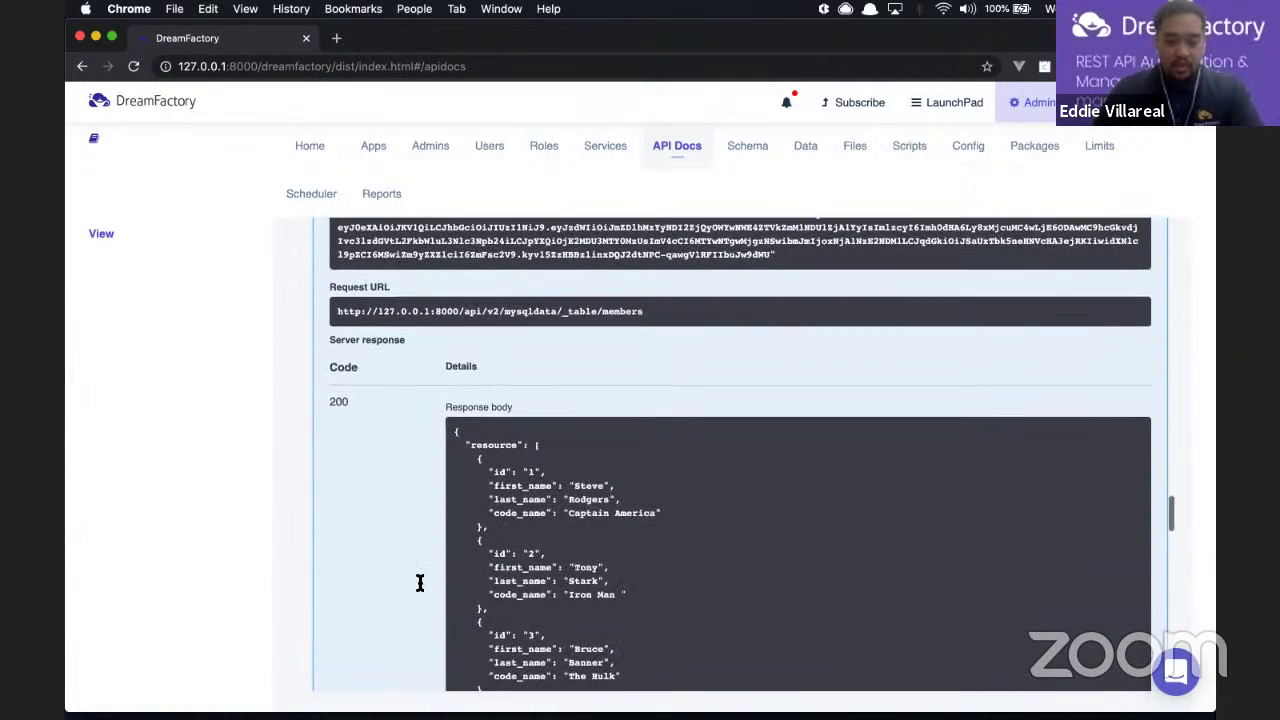
scroll(583, 587, down, 1)
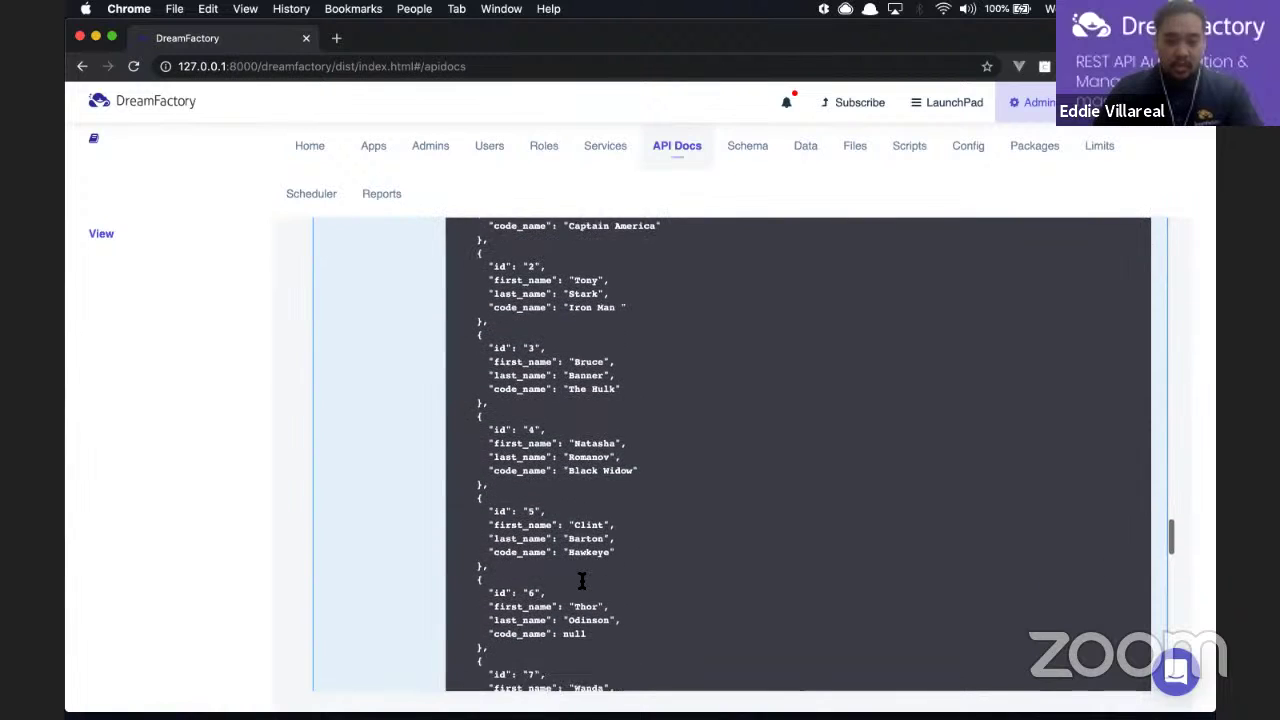
scroll(672, 420, up, 1)
scroll(672, 420, down, 4)
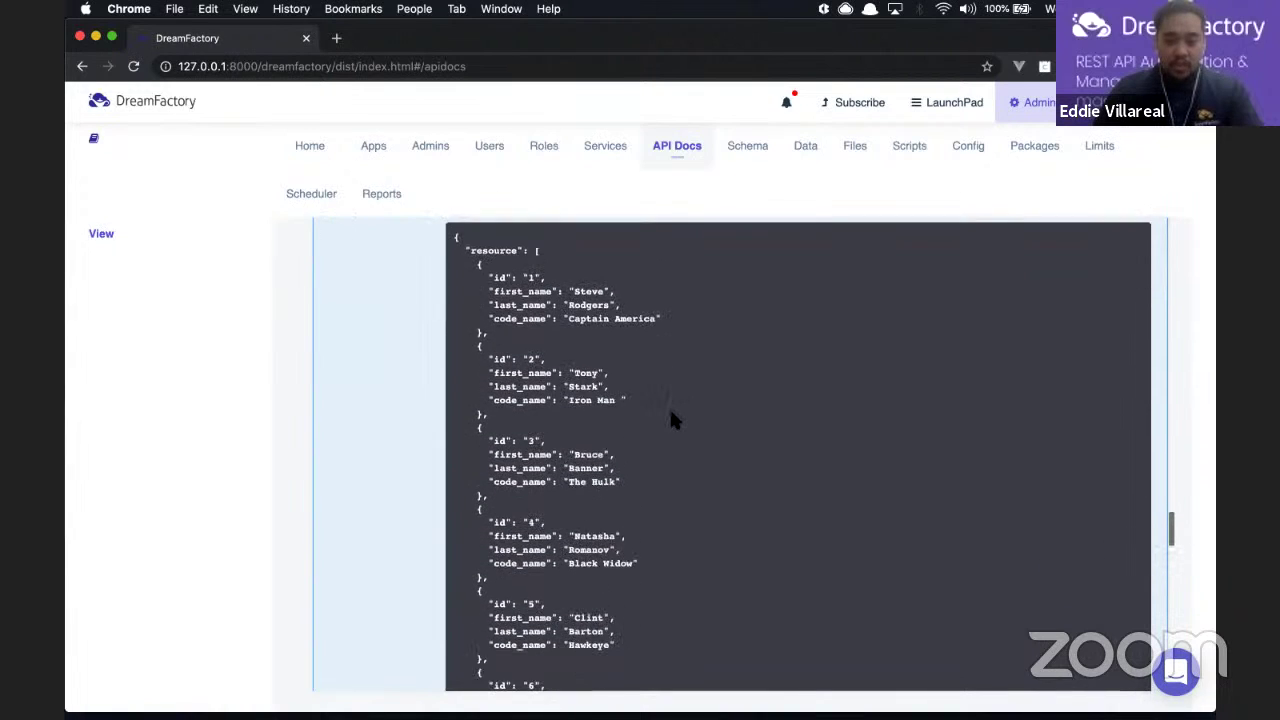
scroll(671, 418, down, 7)
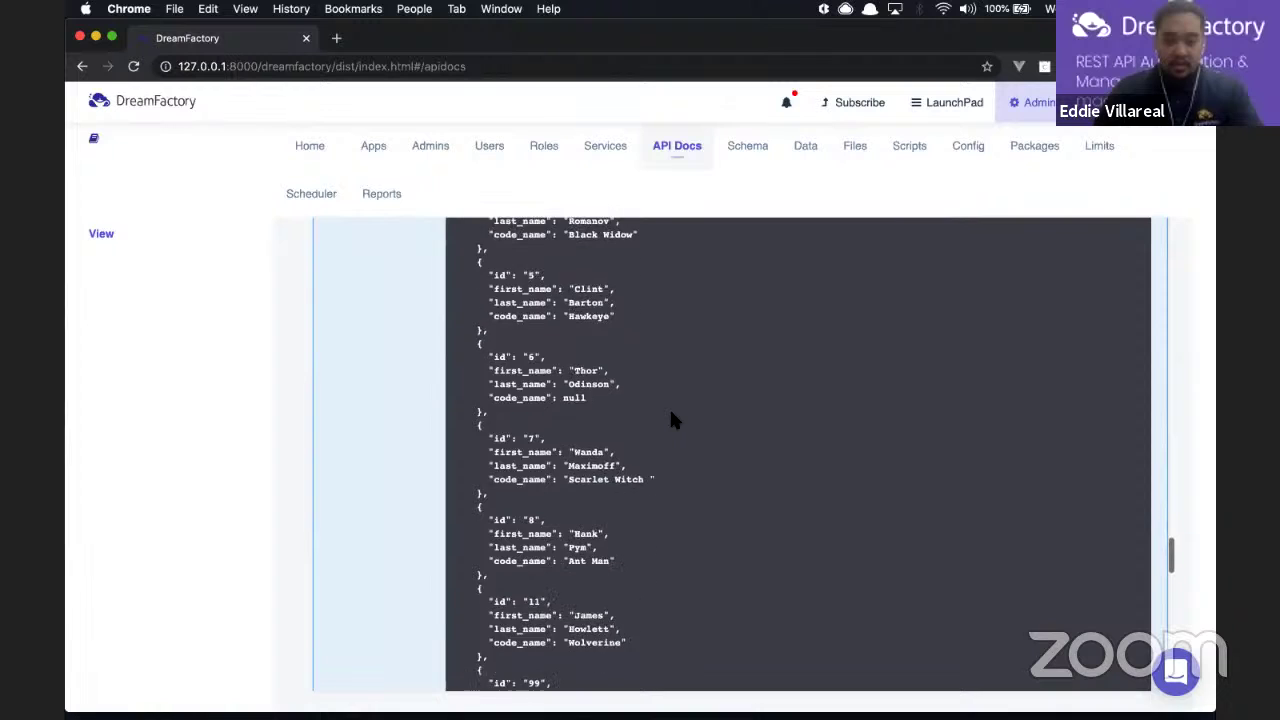
Step: Select the whole members Request URL and bring Insomnia to the front
scroll(672, 420, up, 6)
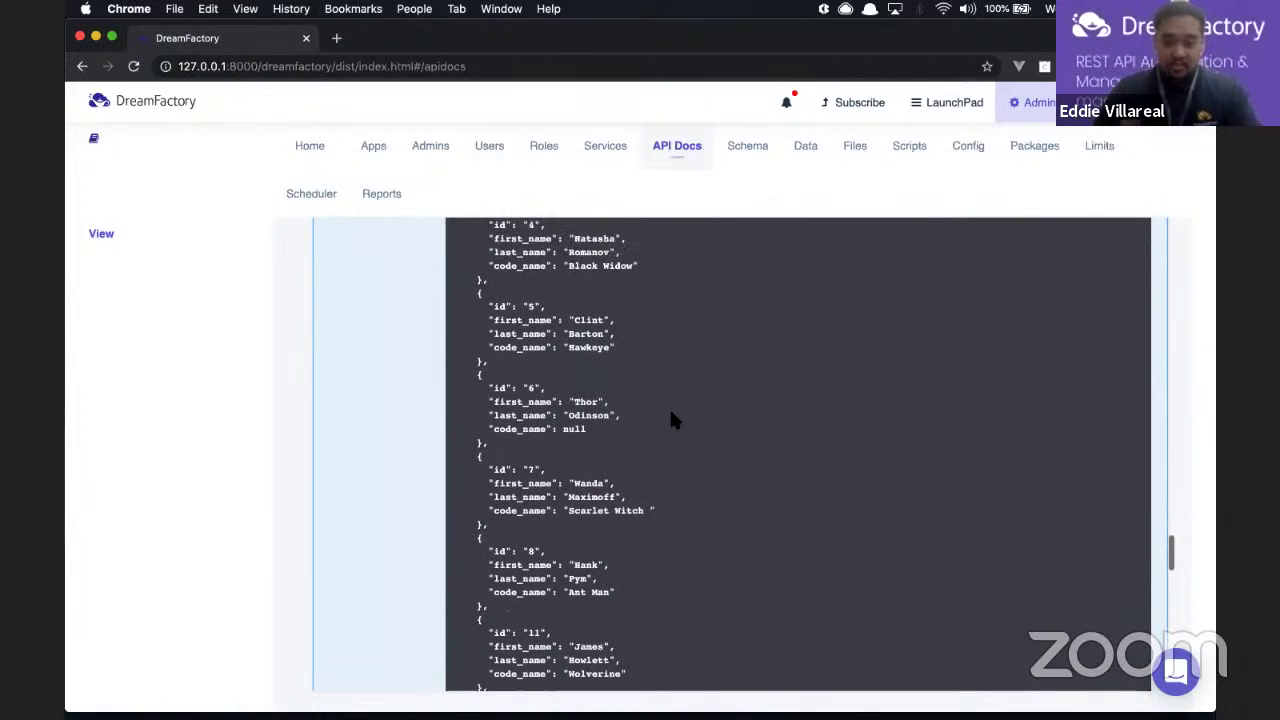
scroll(672, 420, up, 7)
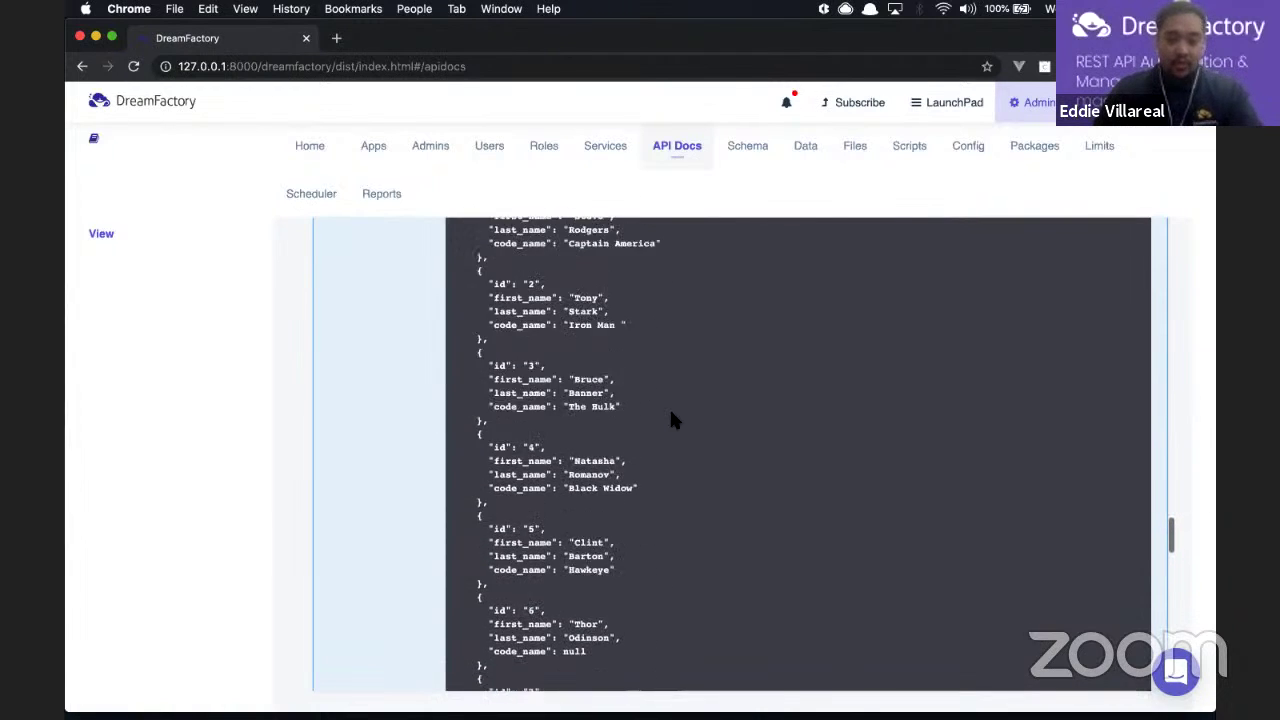
scroll(671, 418, up, 2)
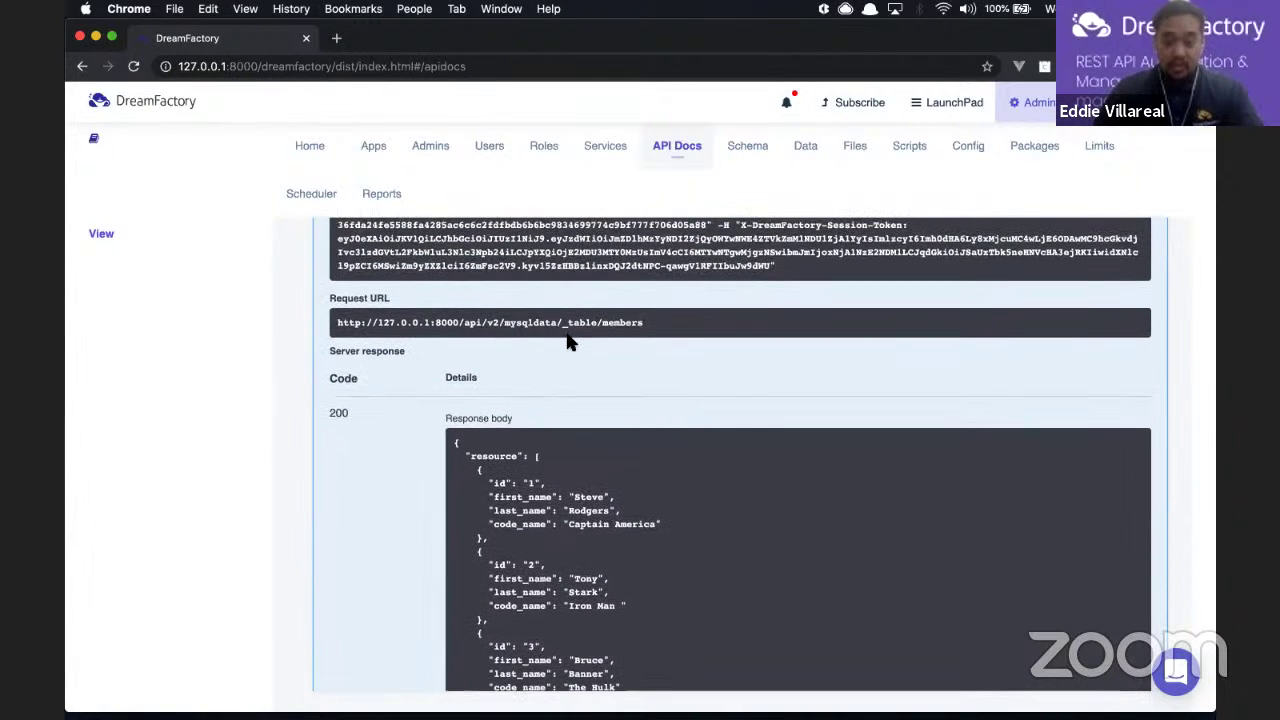
scroll(751, 423, up, 1)
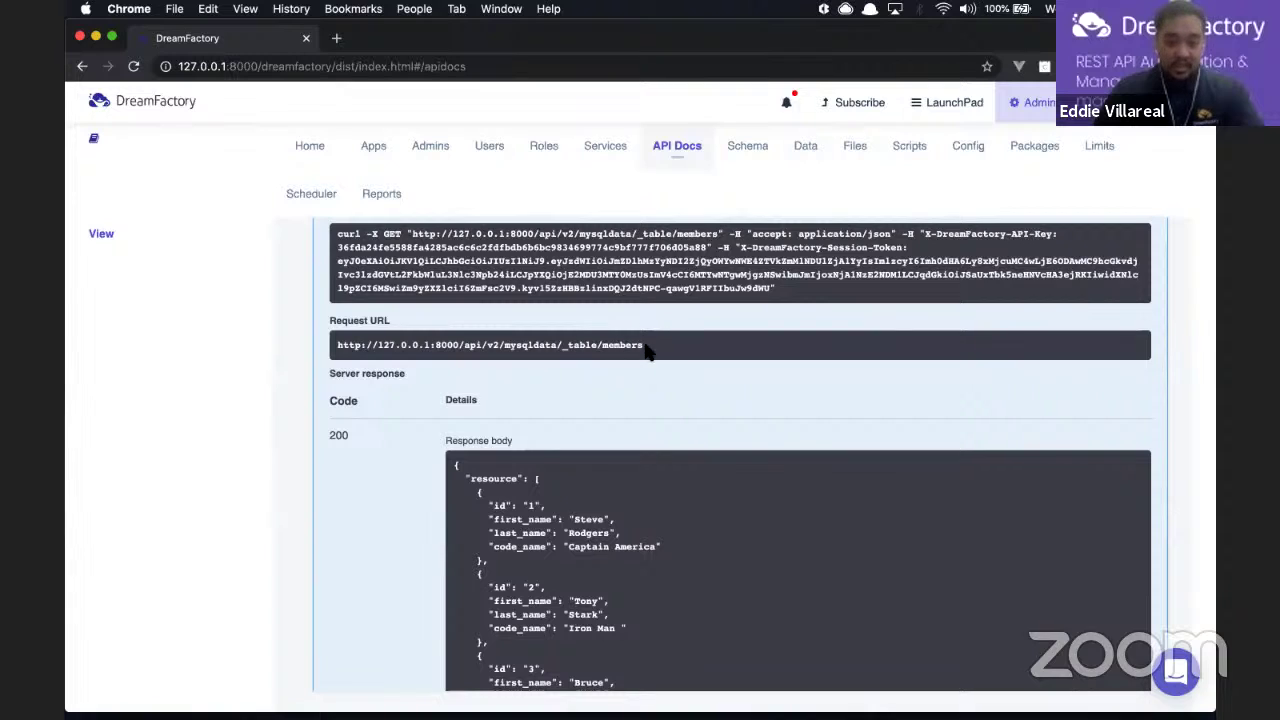
triple_click(618, 345)
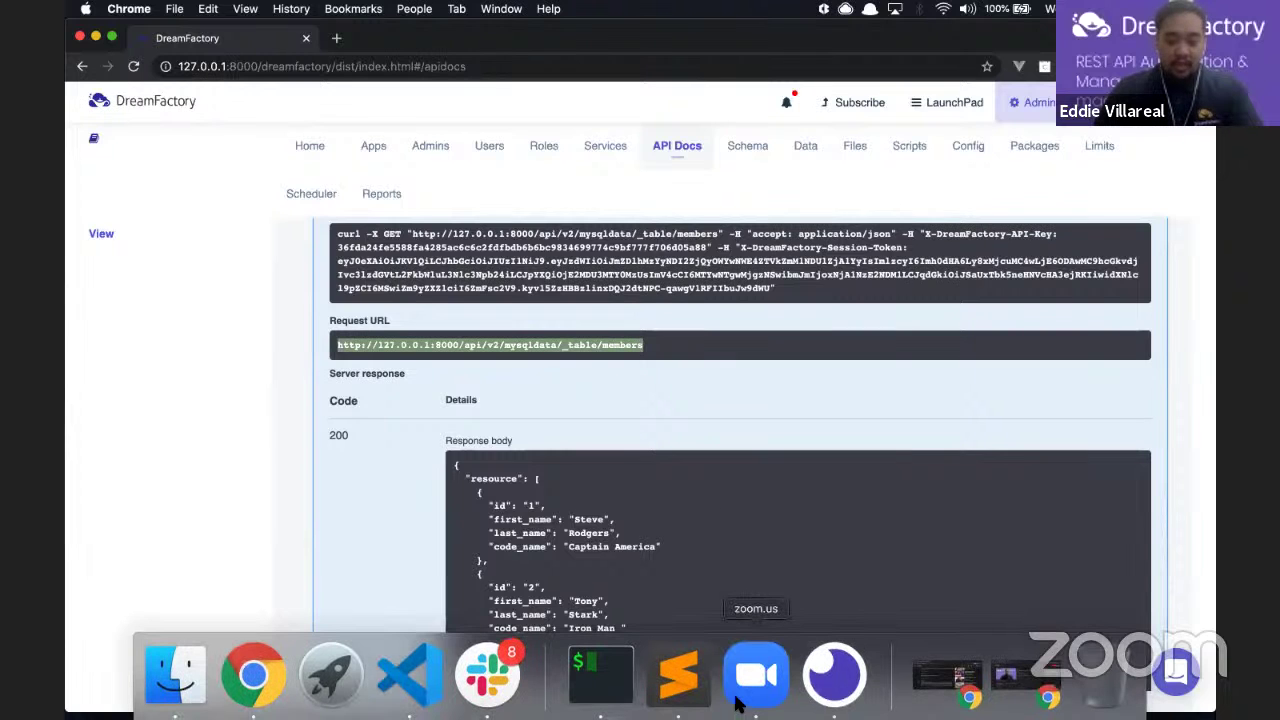
click(813, 683)
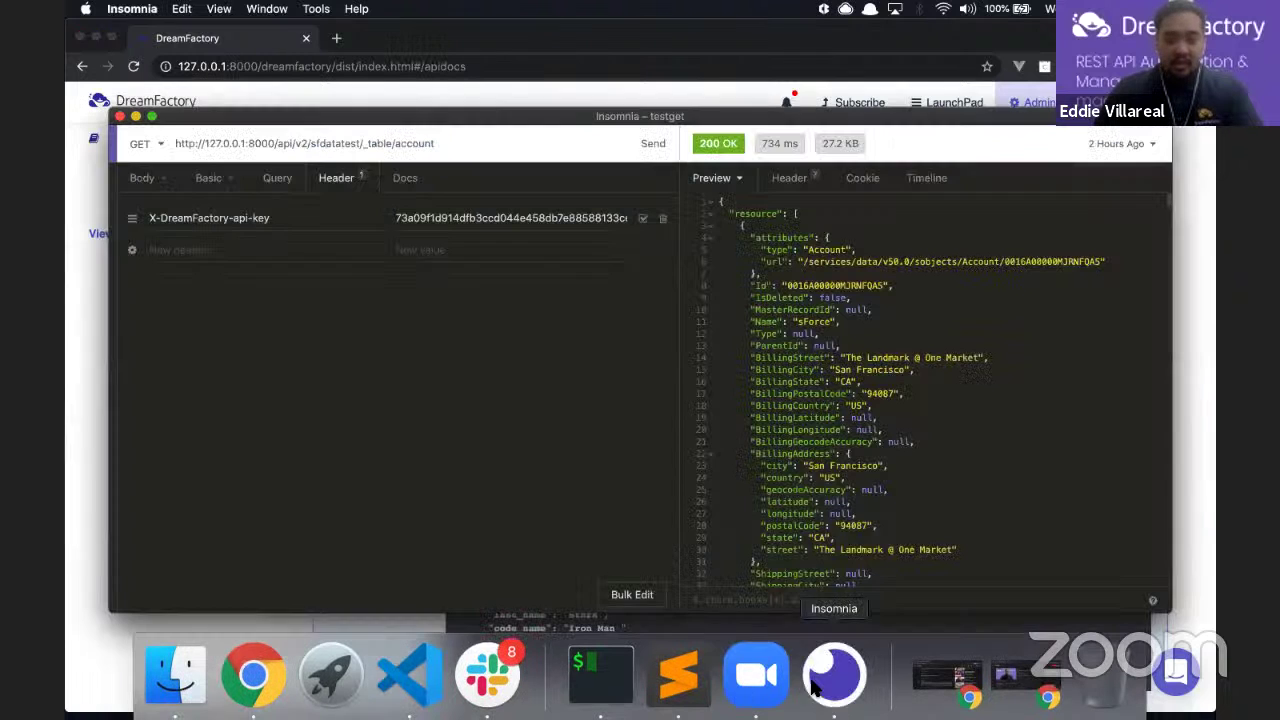
Step: Point Insomnia's GET at /api/v2/mysqldata/_table/members with Basic auth and send it
click(150, 180)
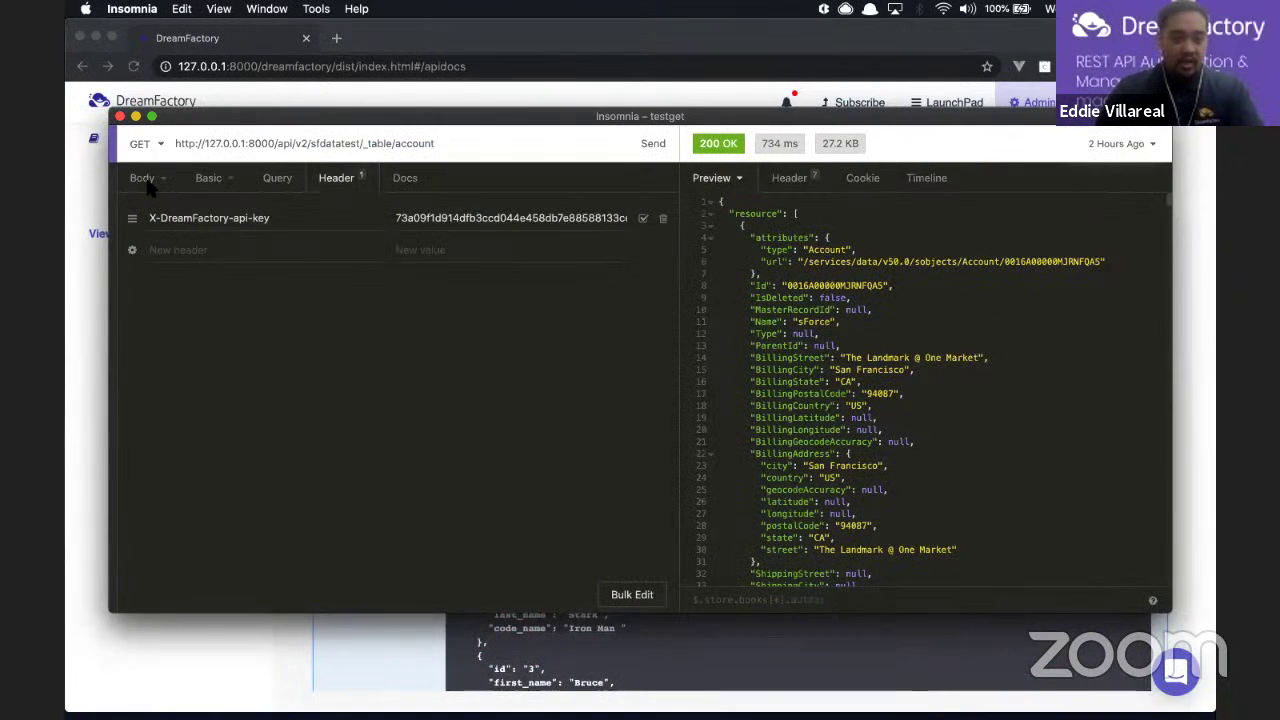
click(359, 144)
key(BackSpace)
key(BackSpace)
key(BackSpace)
key(BackSpace)
key(BackSpace)
key(BackSpace)
key(BackSpace)
key(BackSpace)
key(BackSpace)
key(BackSpace)
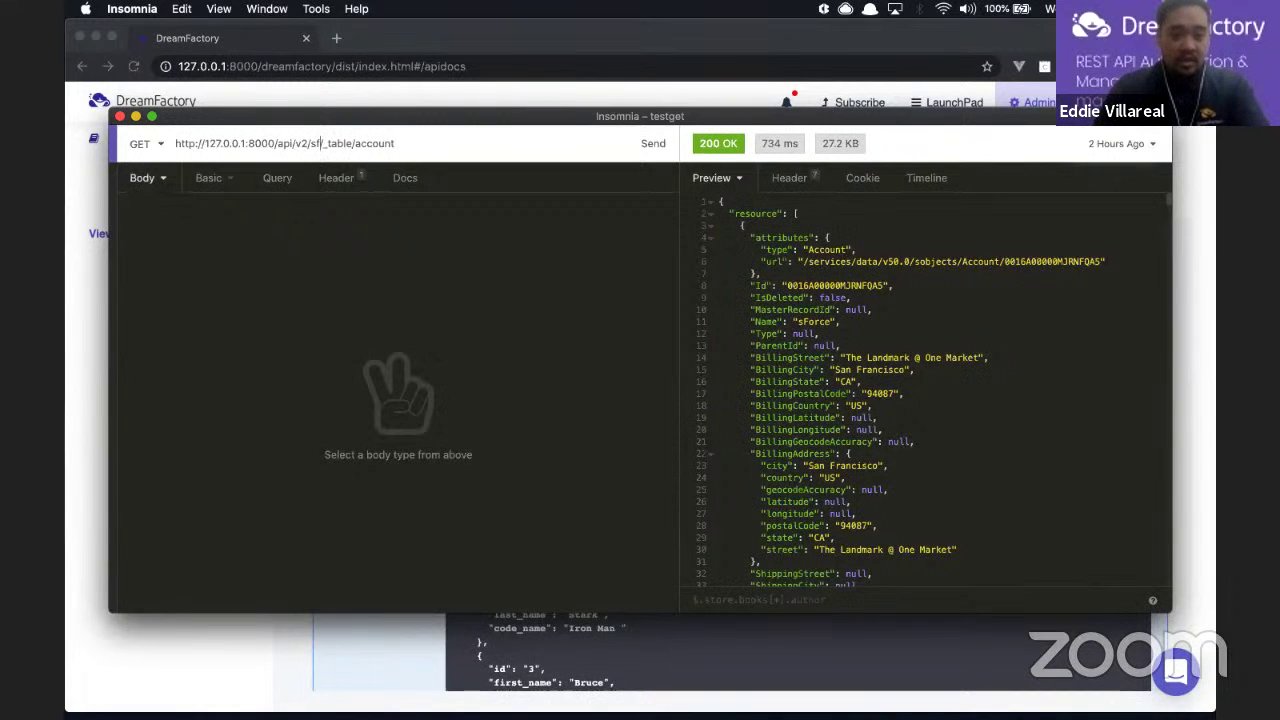
text(mysqldata/)
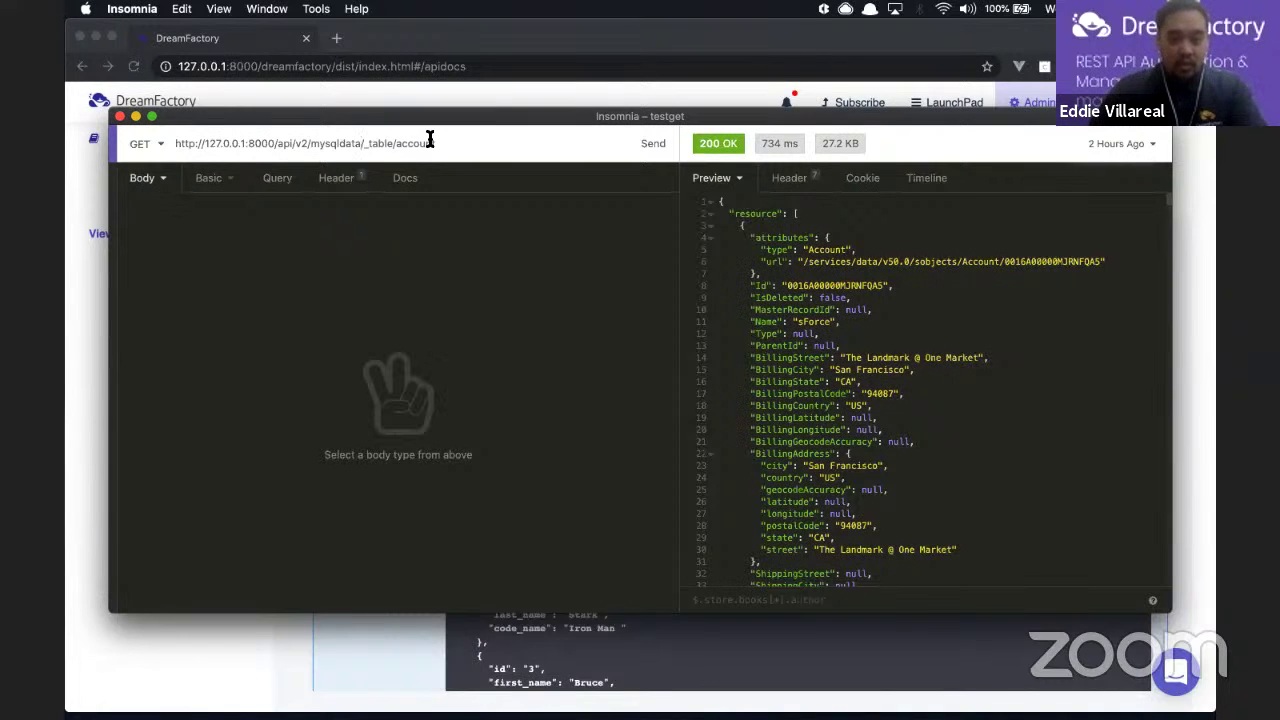
key(BackSpace)
key(BackSpace)
key(BackSpace)
key(BackSpace)
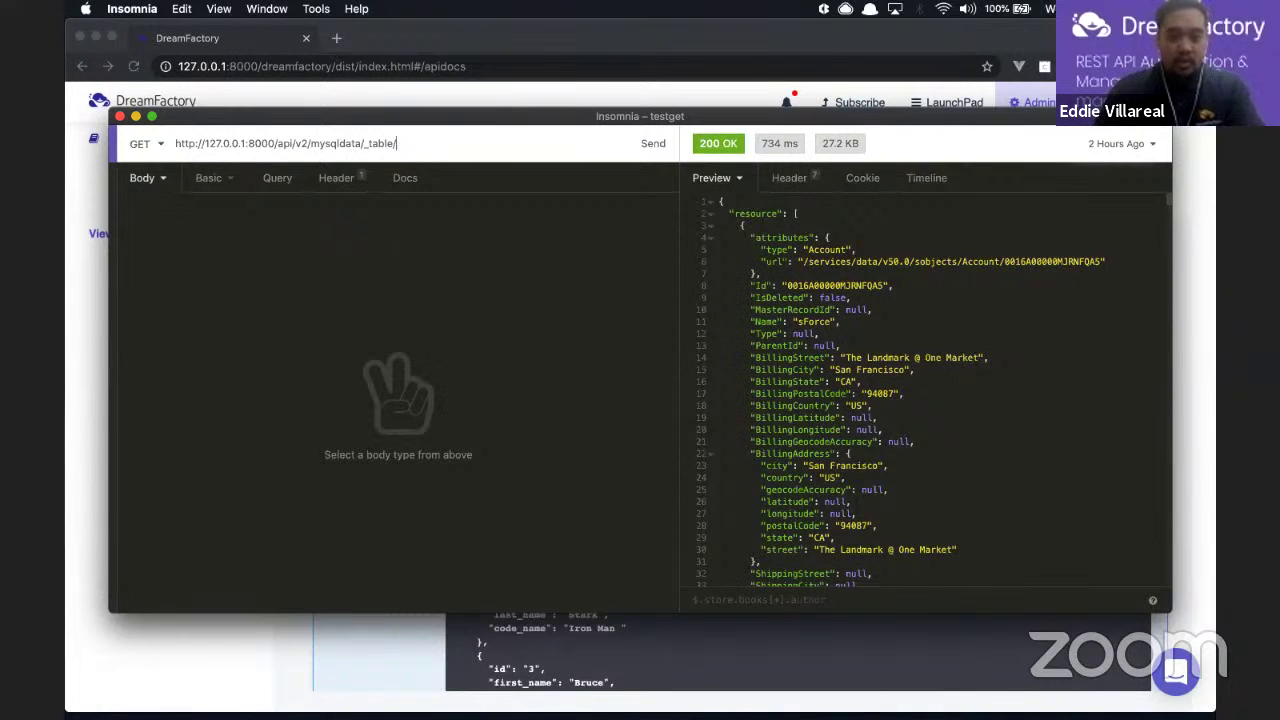
text(members)
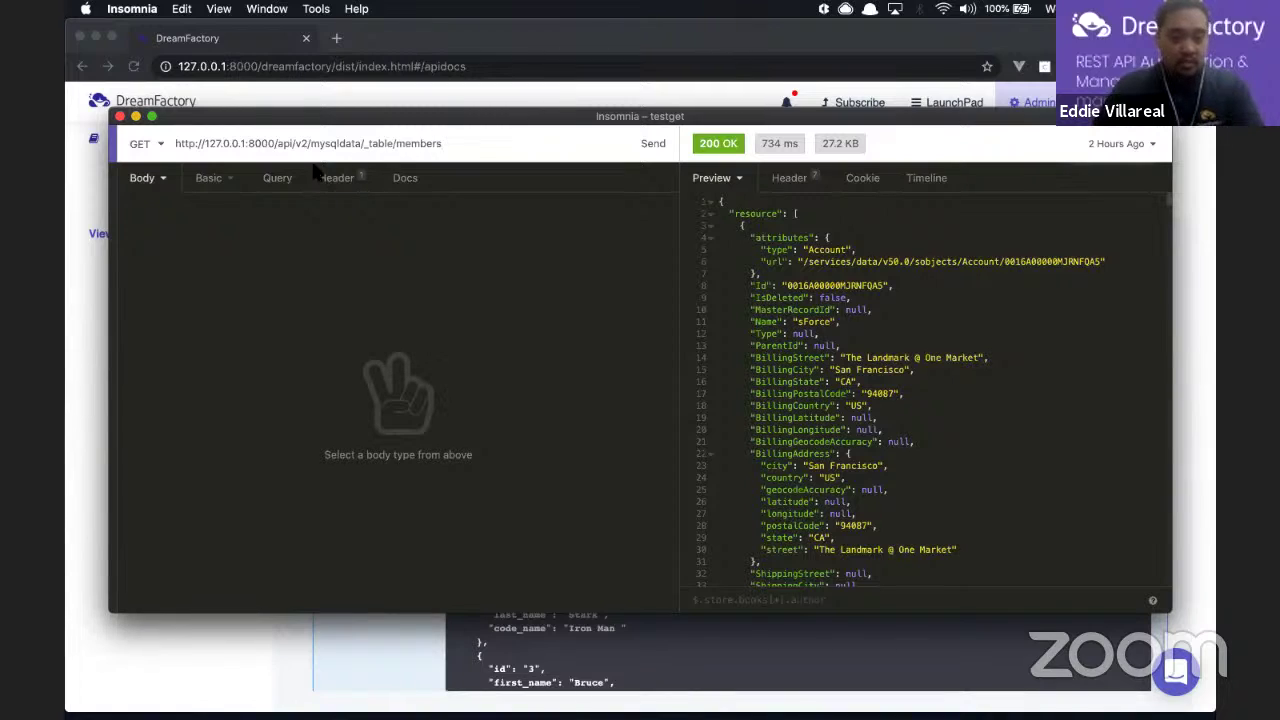
click(211, 179)
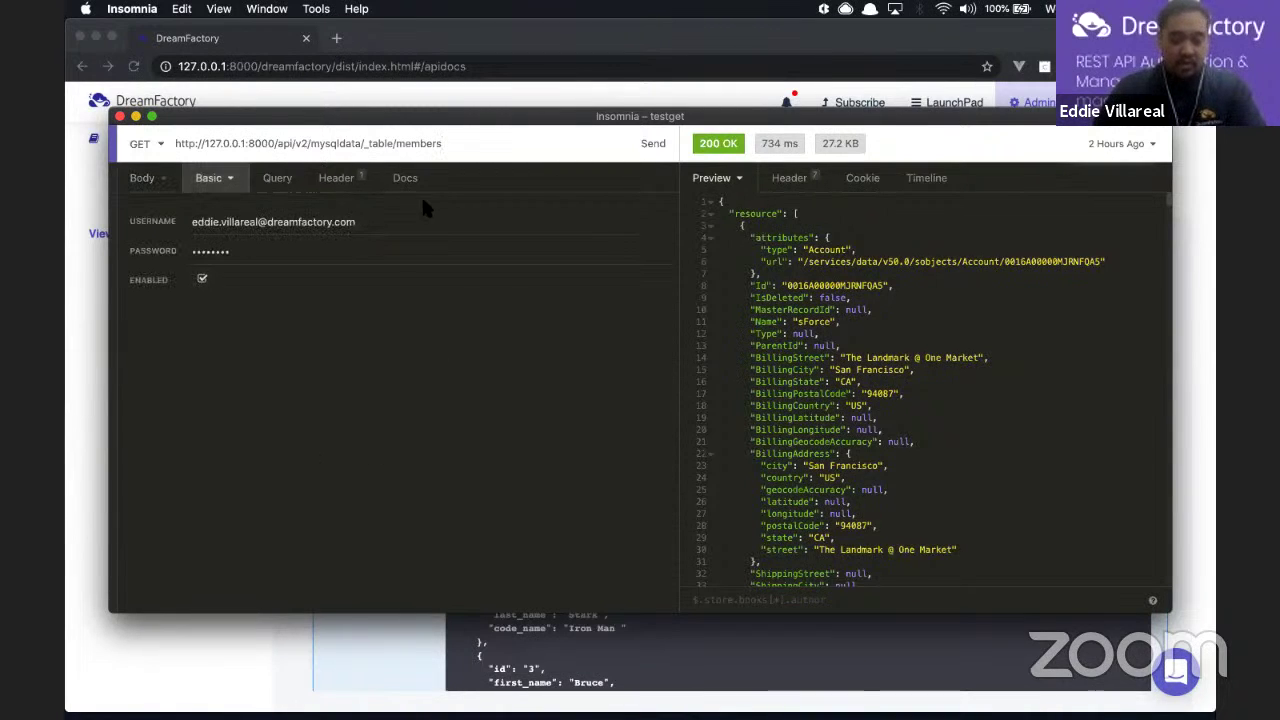
click(659, 148)
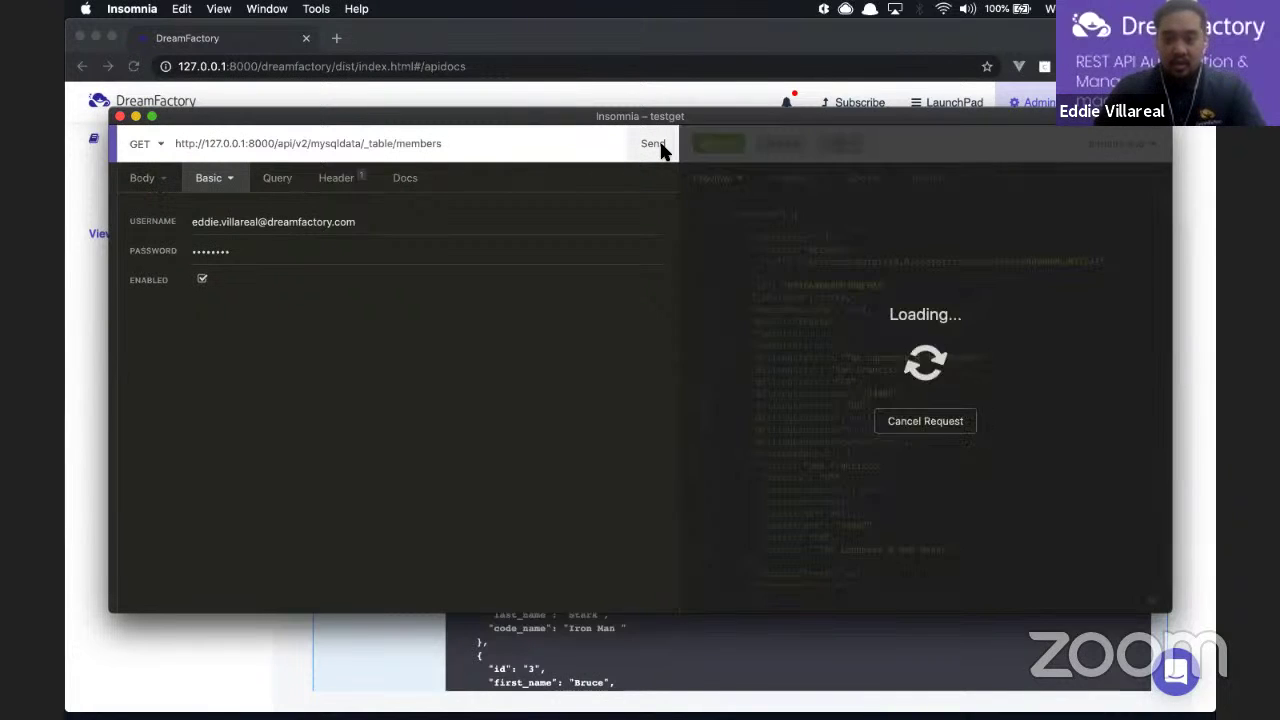
Step: Check the 200 OK member records in Insomnia, then return to DreamFactory's API Docs
scroll(890, 398, down, 1)
scroll(890, 398, down, 3)
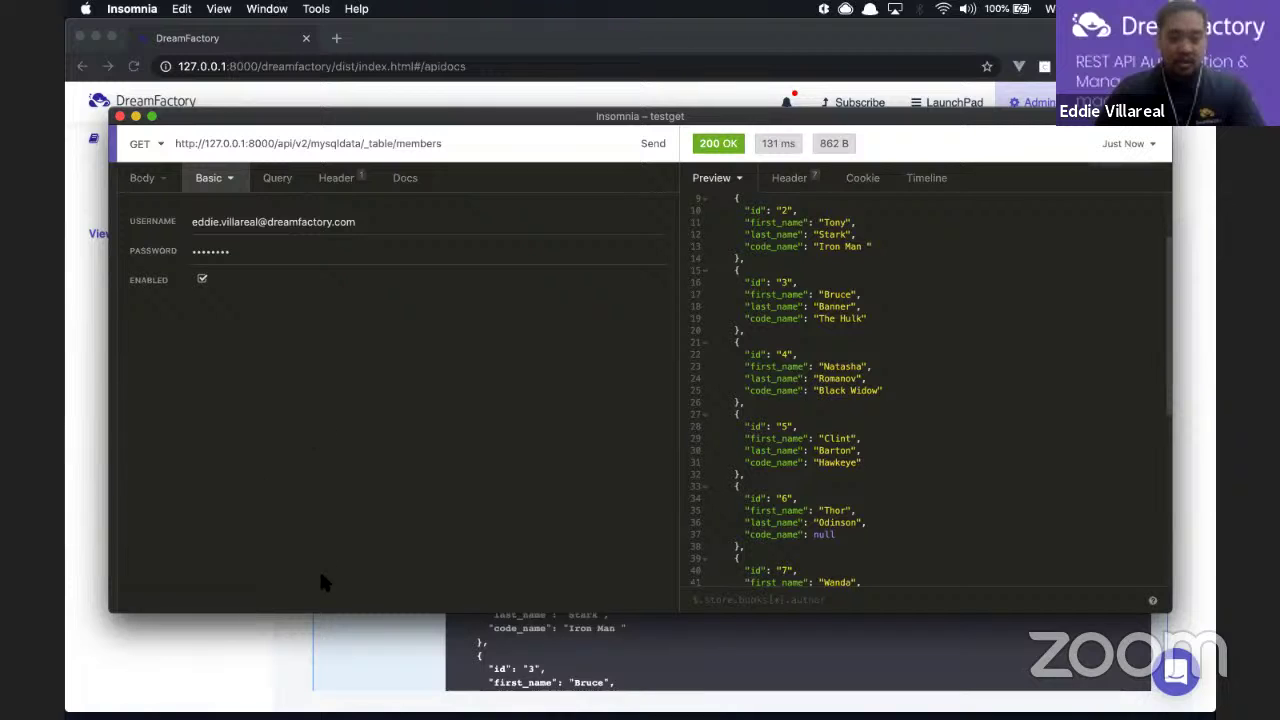
click(311, 637)
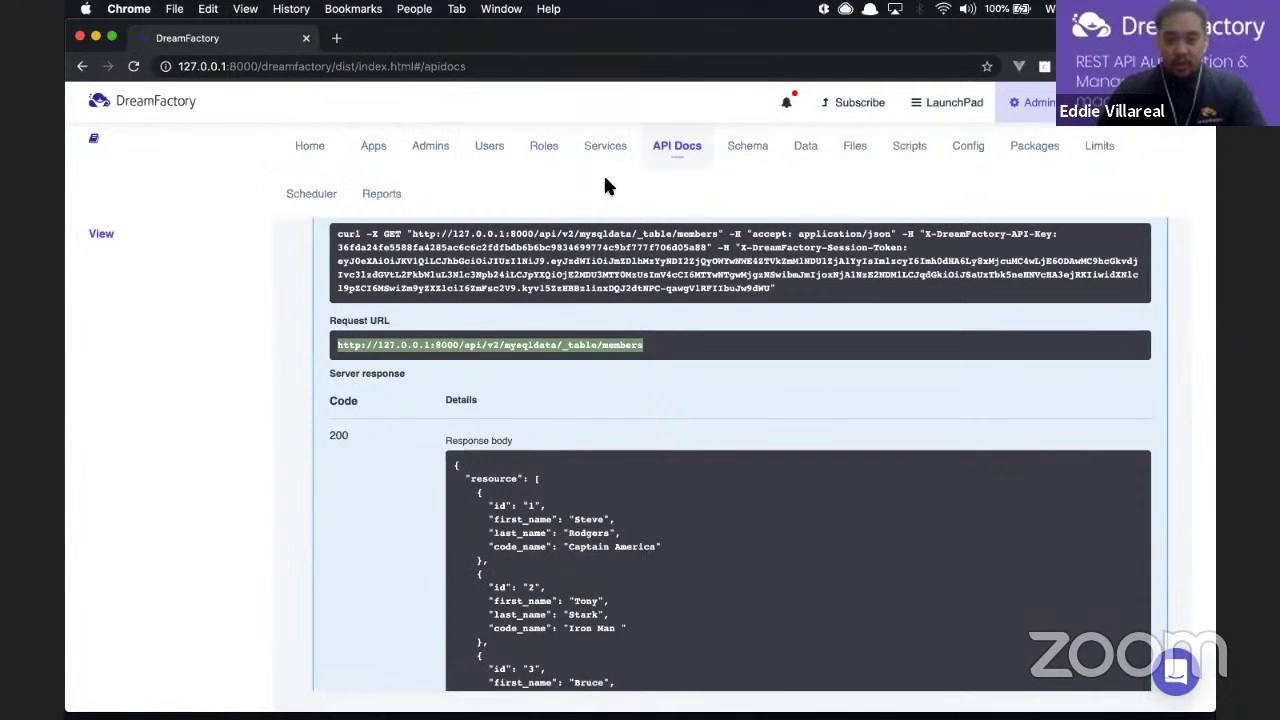
Step: Create an active role named mysqldata with description 'Testing...' and continue to its access settings
click(539, 156)
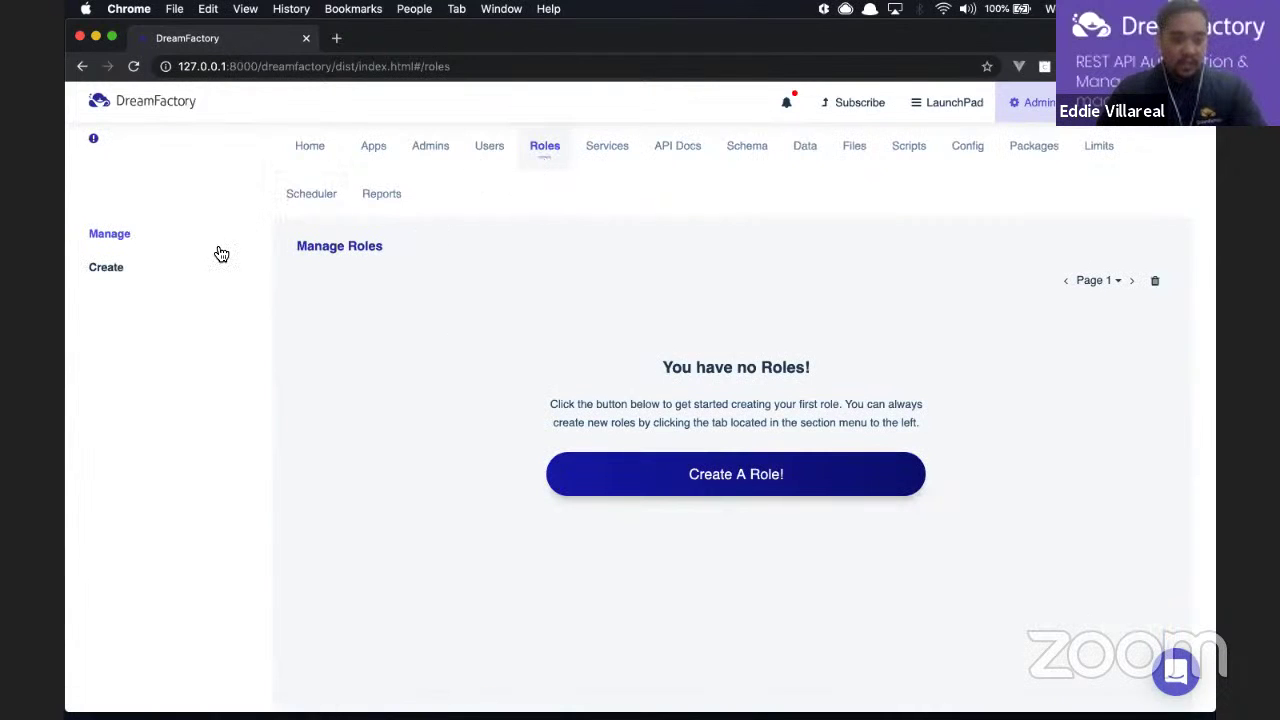
click(112, 275)
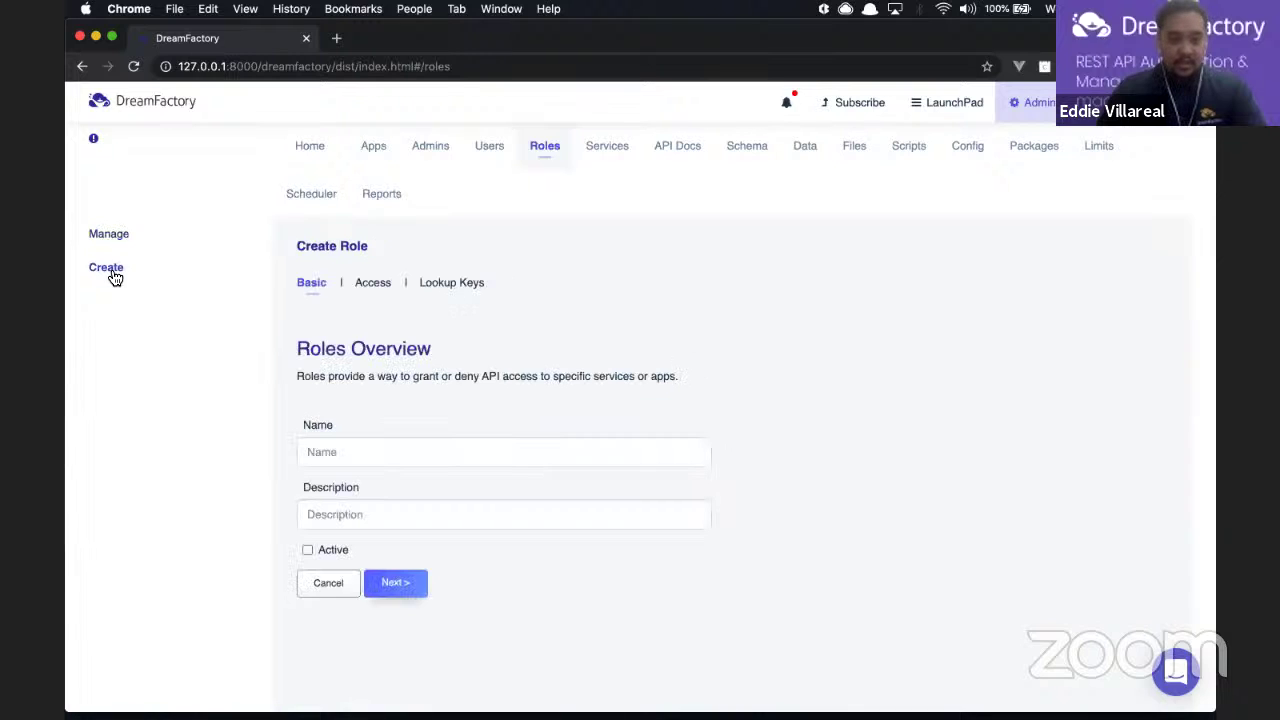
click(524, 451)
text(my)
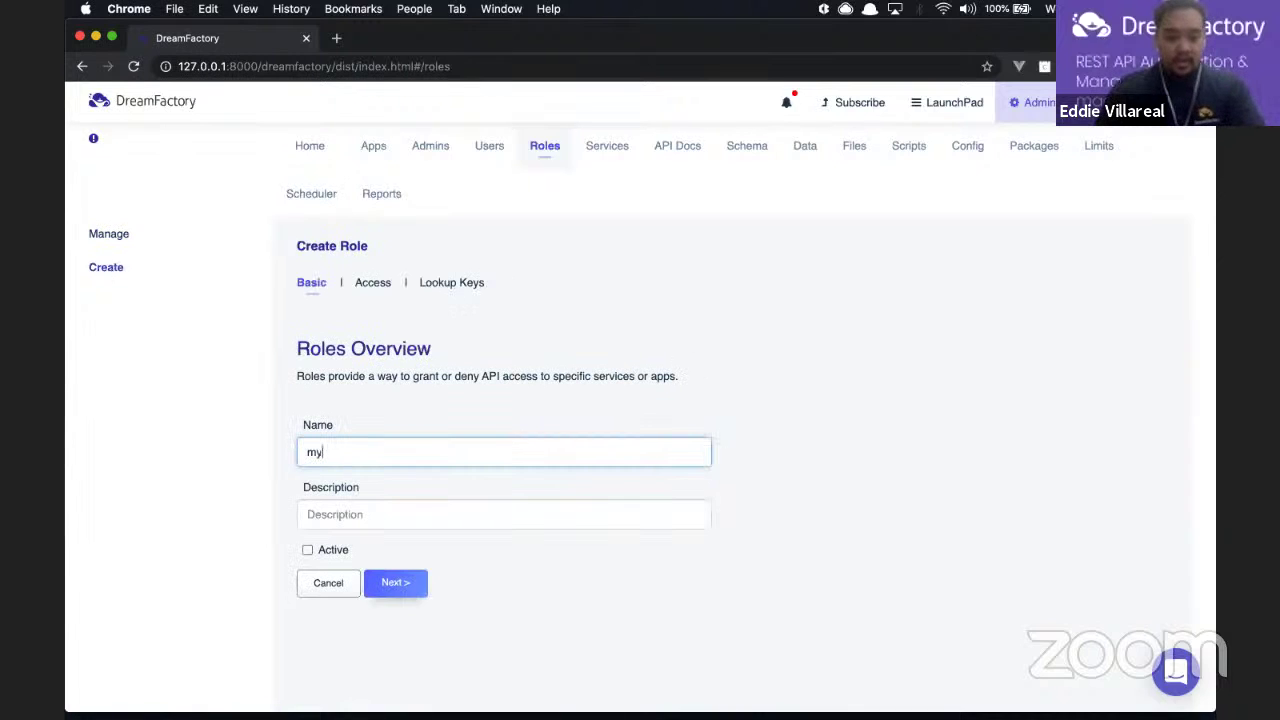
text(sqldata)
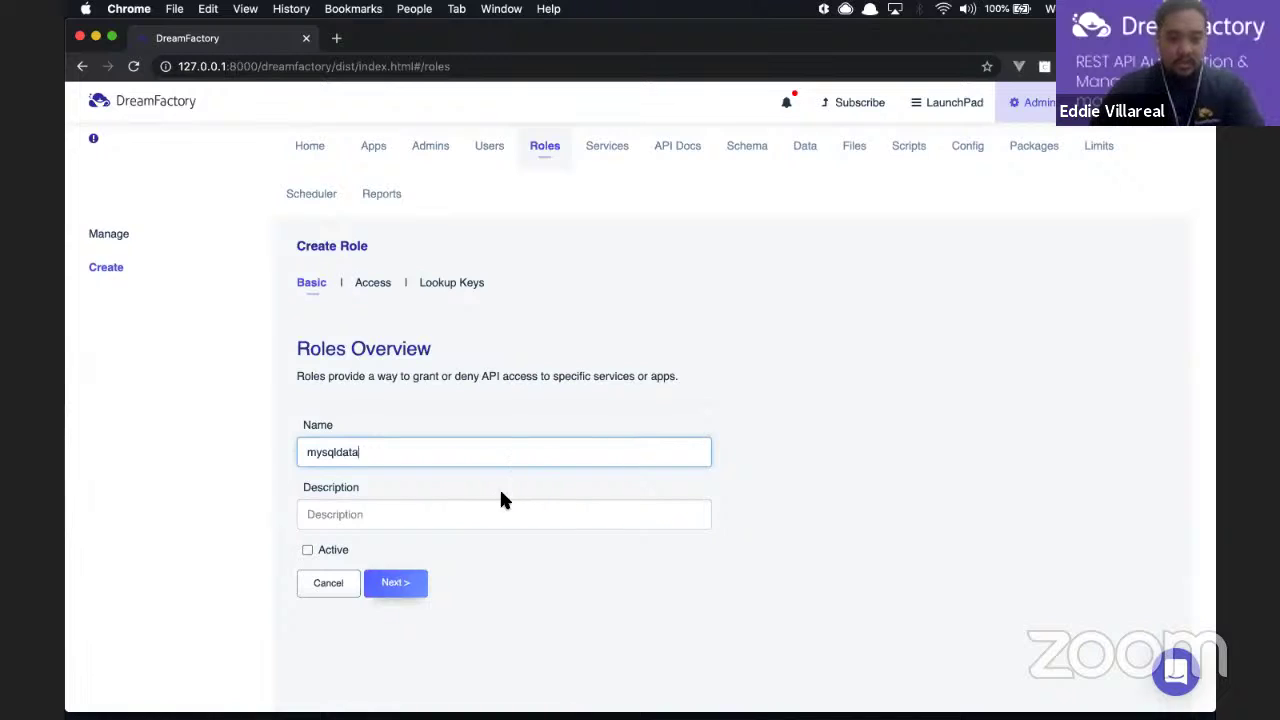
click(388, 505)
text(Testing...)
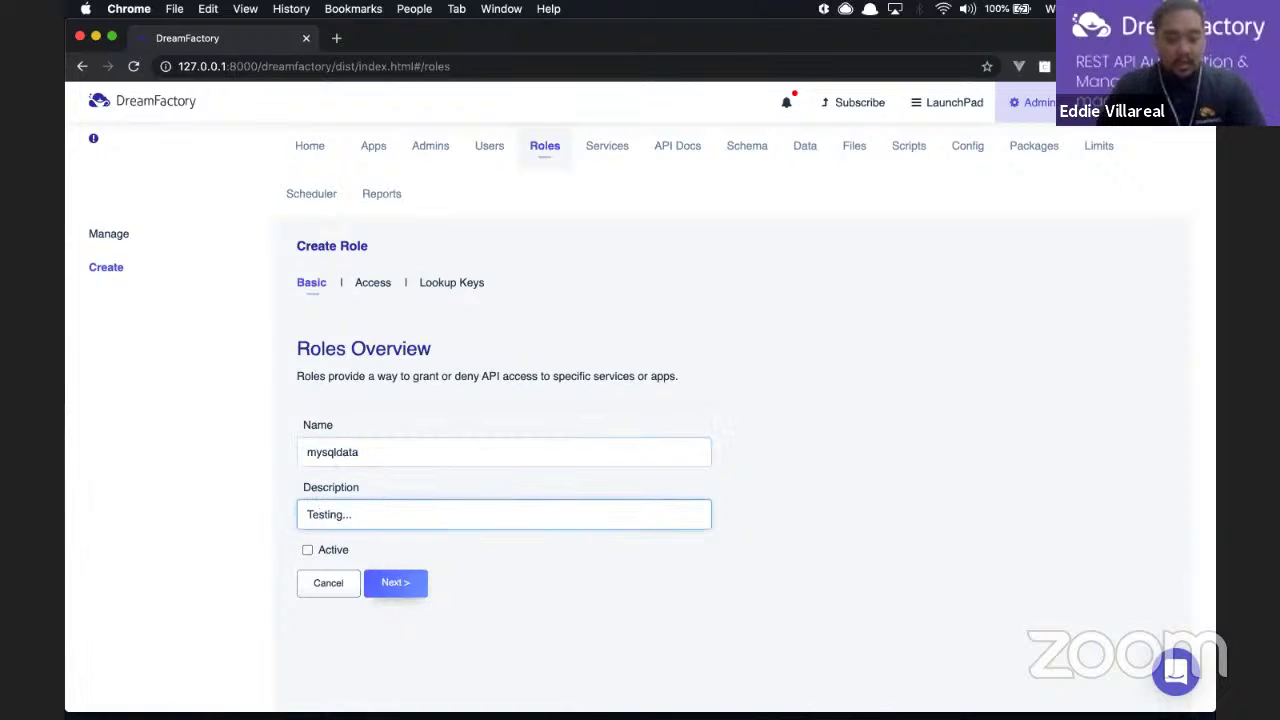
click(307, 553)
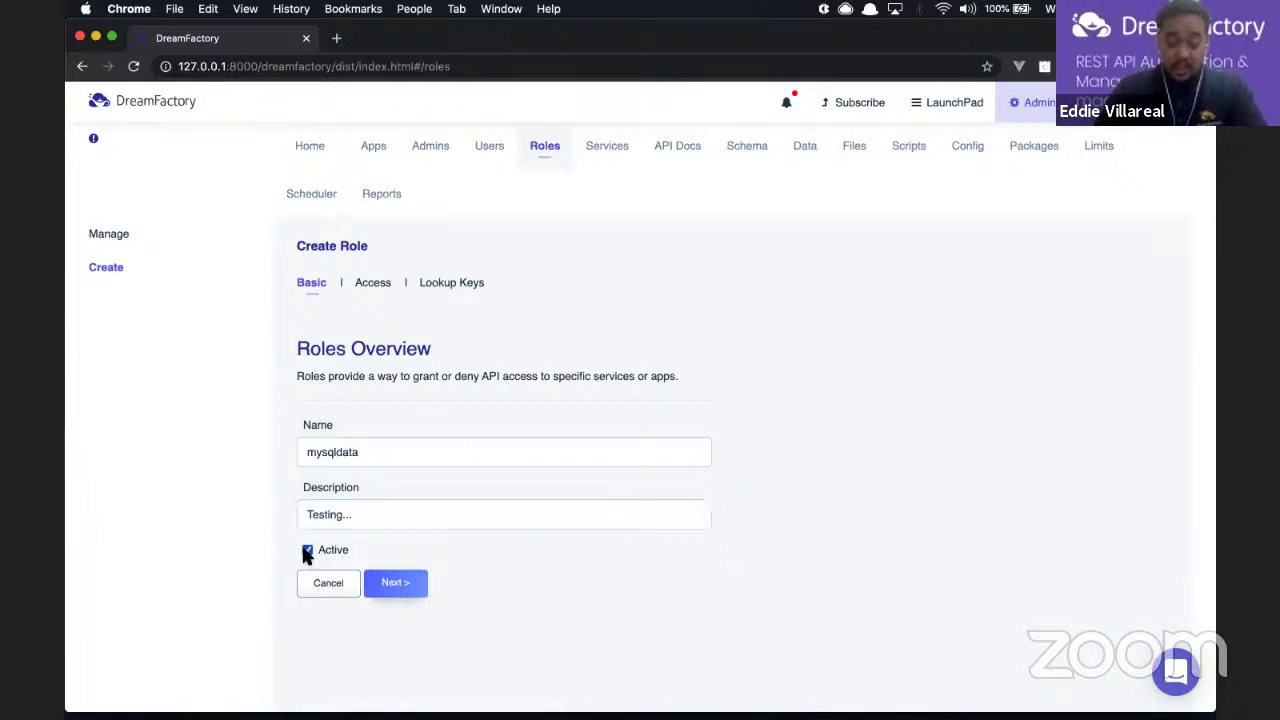
click(398, 582)
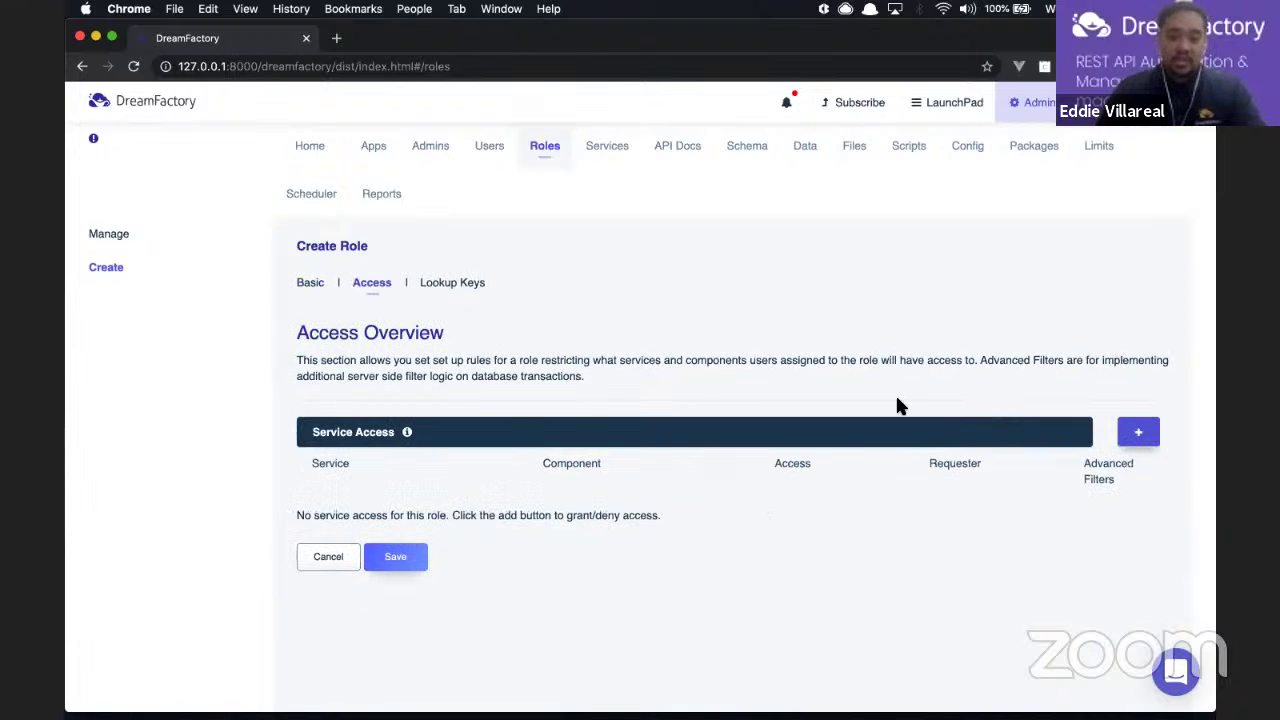
Step: Add an access rule for the mysqldata service allowing all five HTTP methods
click(1136, 434)
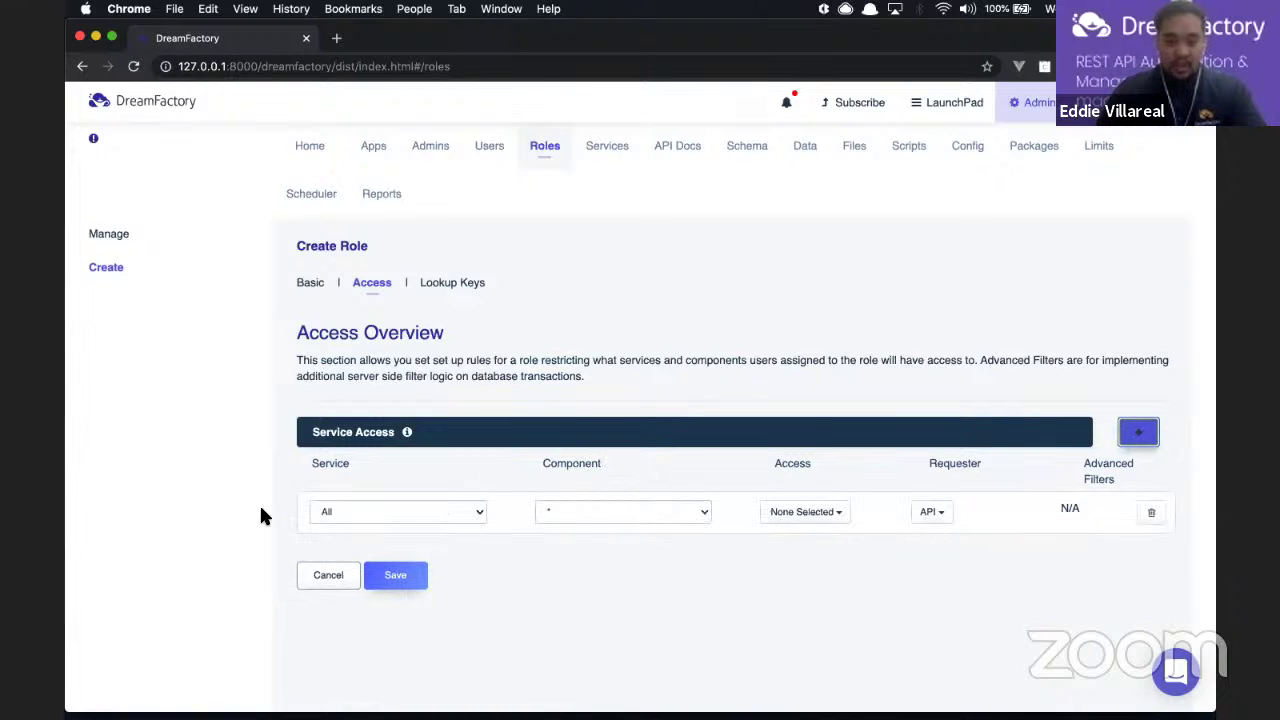
click(447, 512)
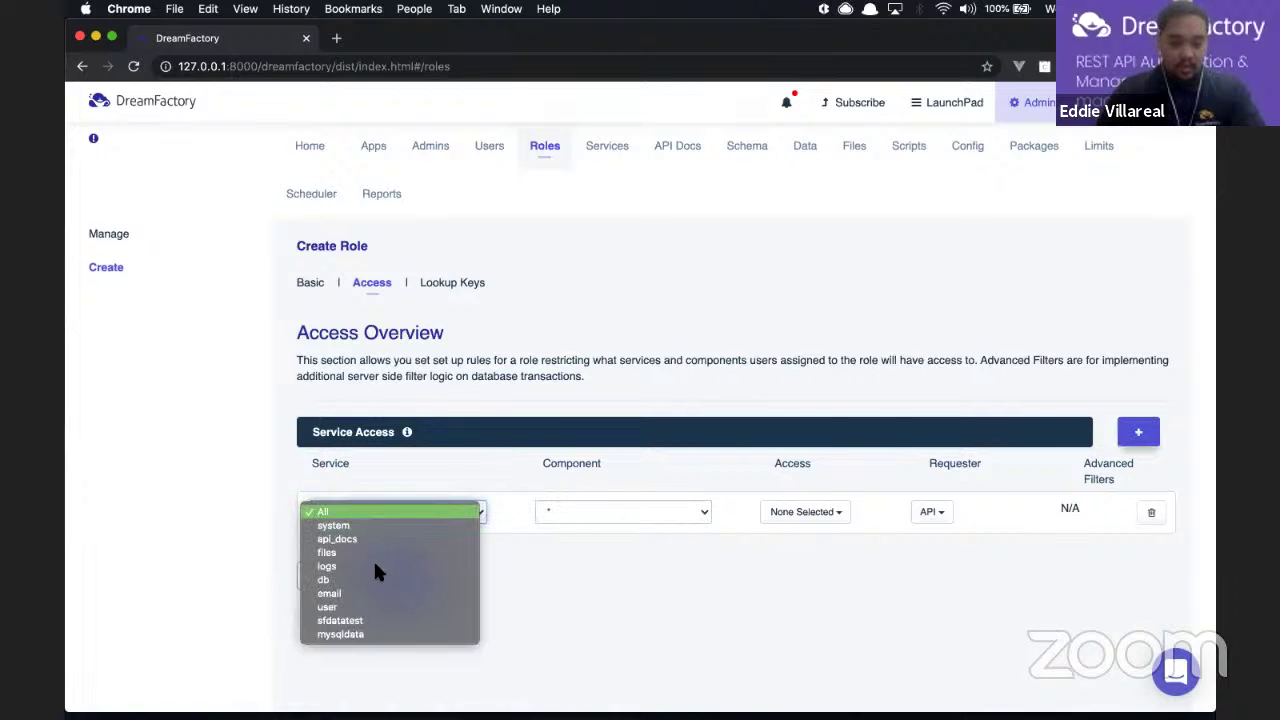
click(362, 634)
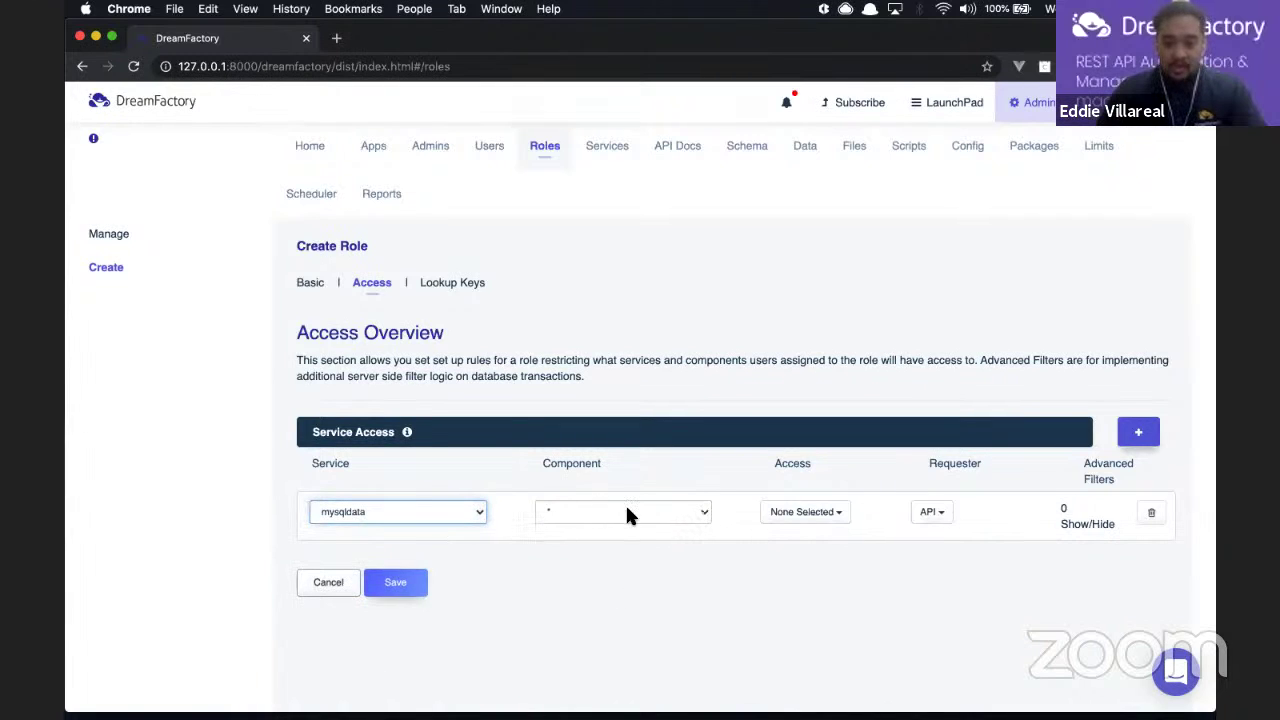
click(806, 514)
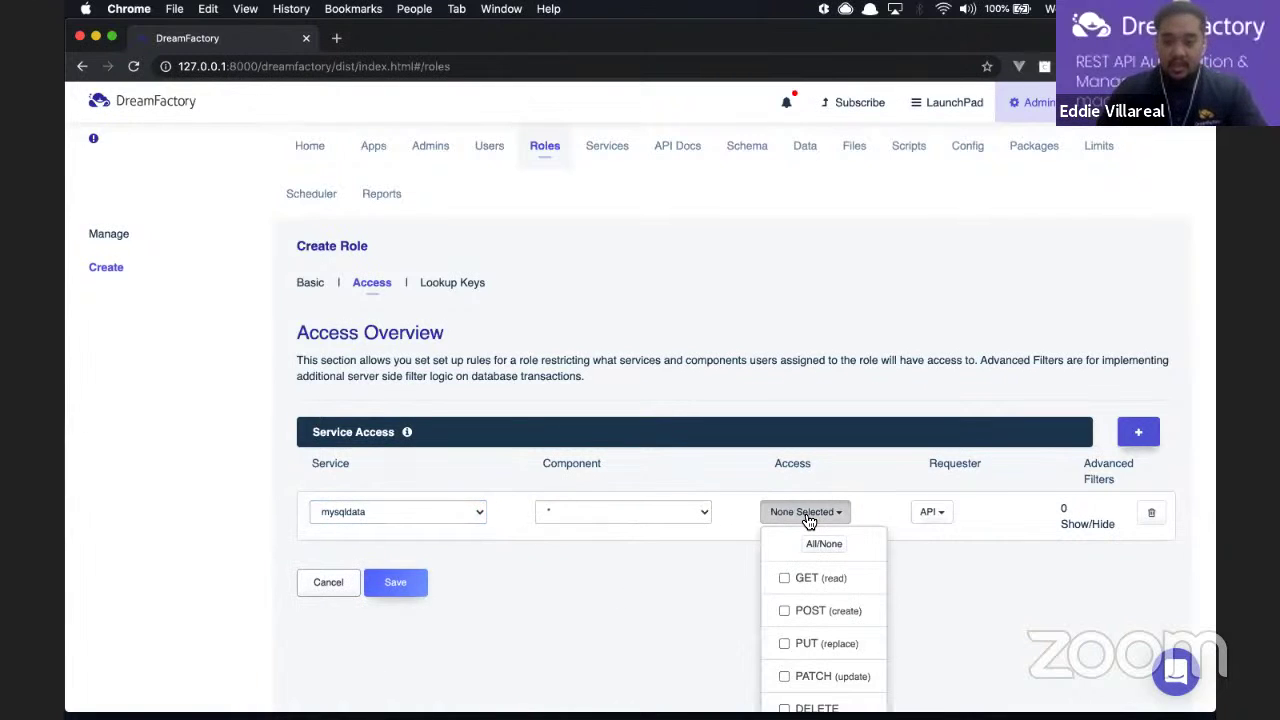
scroll(808, 520, down, 2)
scroll(810, 530, down, 1)
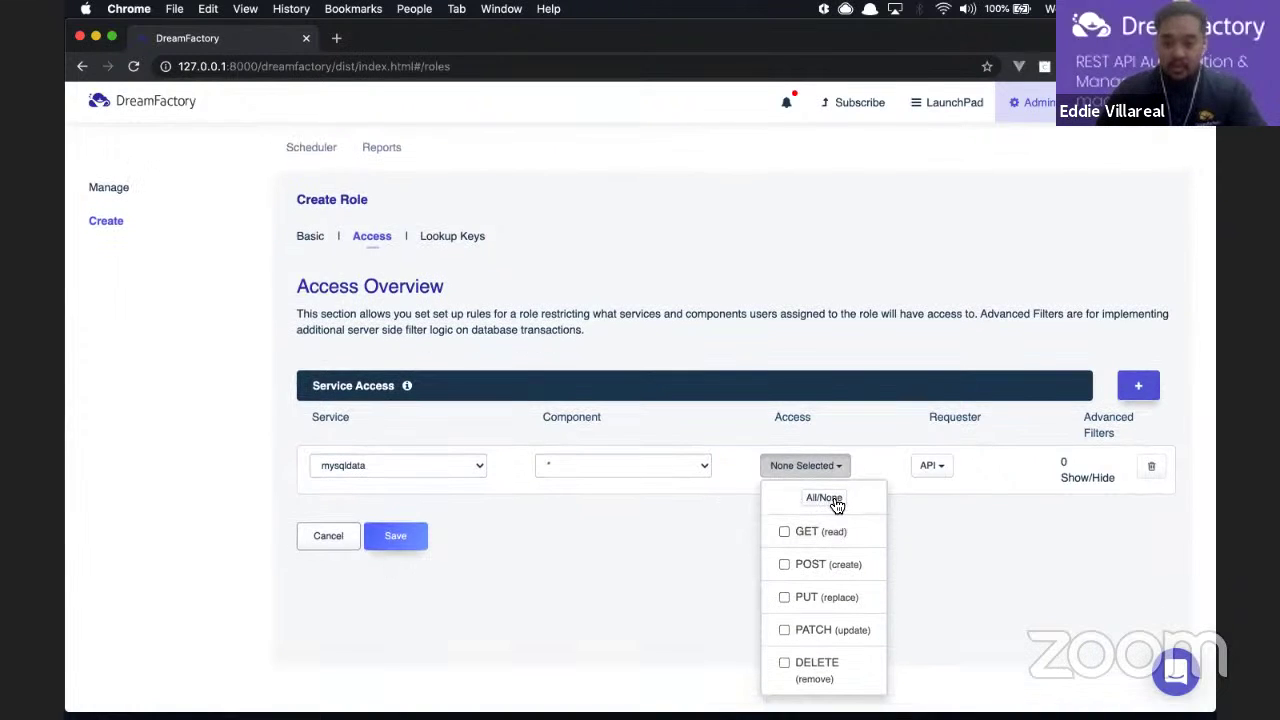
click(837, 505)
Step: Allow SCRIPT requesters alongside API and save the mysqldata role
click(936, 467)
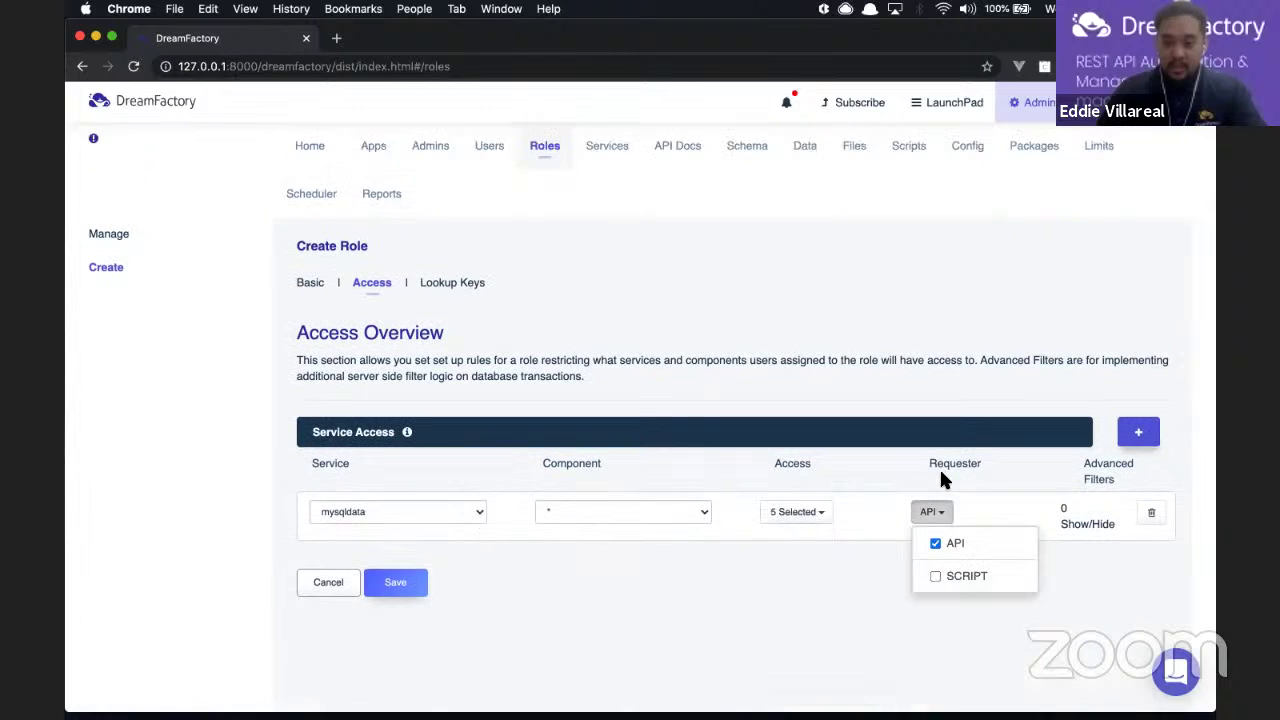
click(936, 578)
click(739, 544)
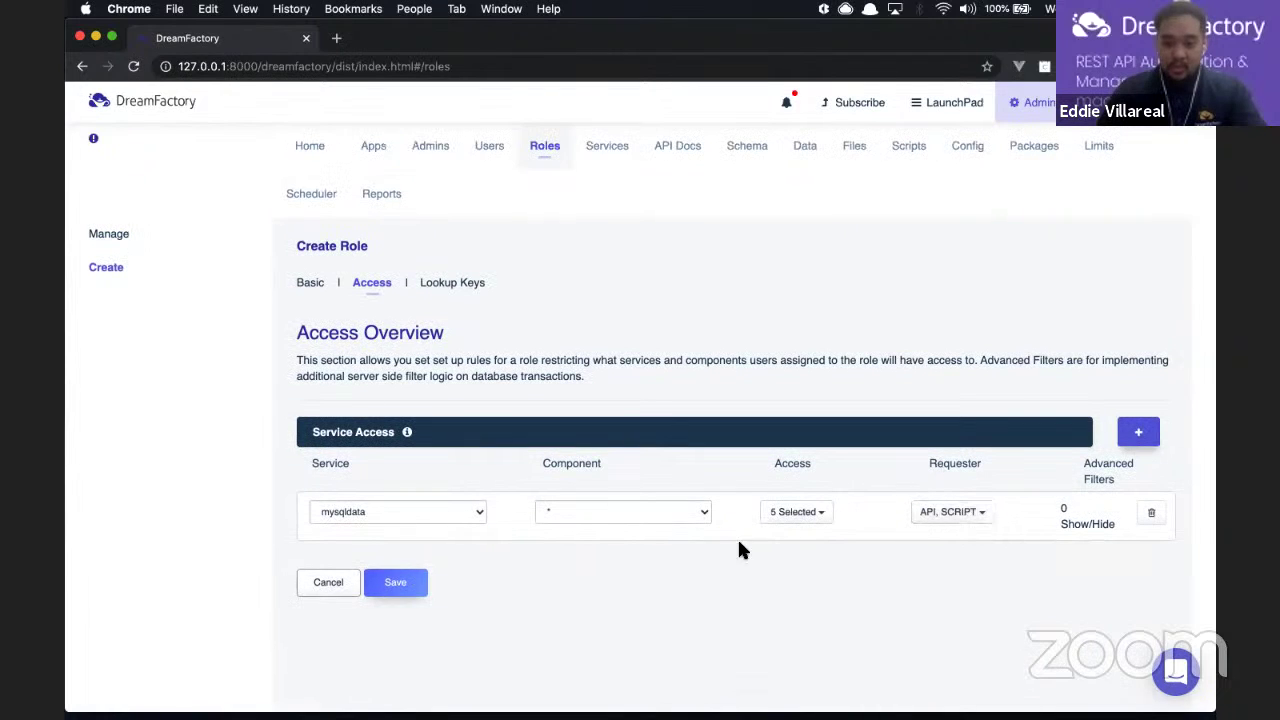
click(397, 582)
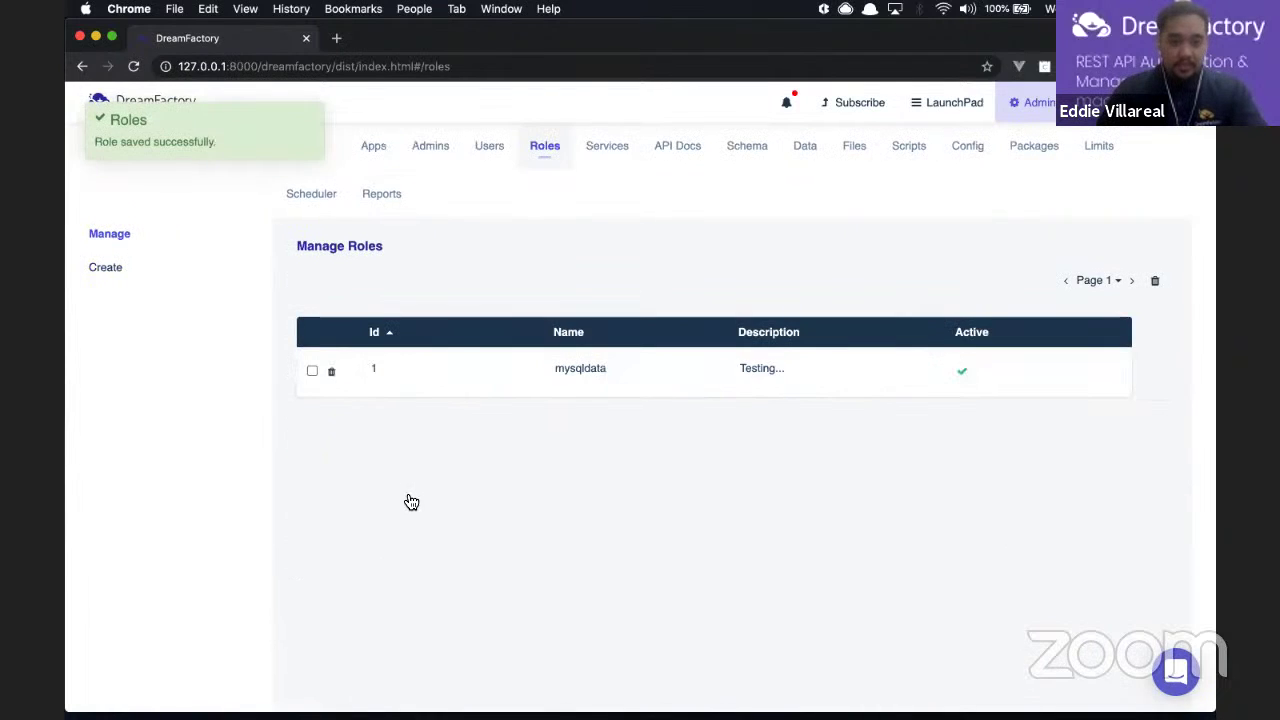
Step: Create an active app named mysqldata with the description 'Testing...'
click(375, 148)
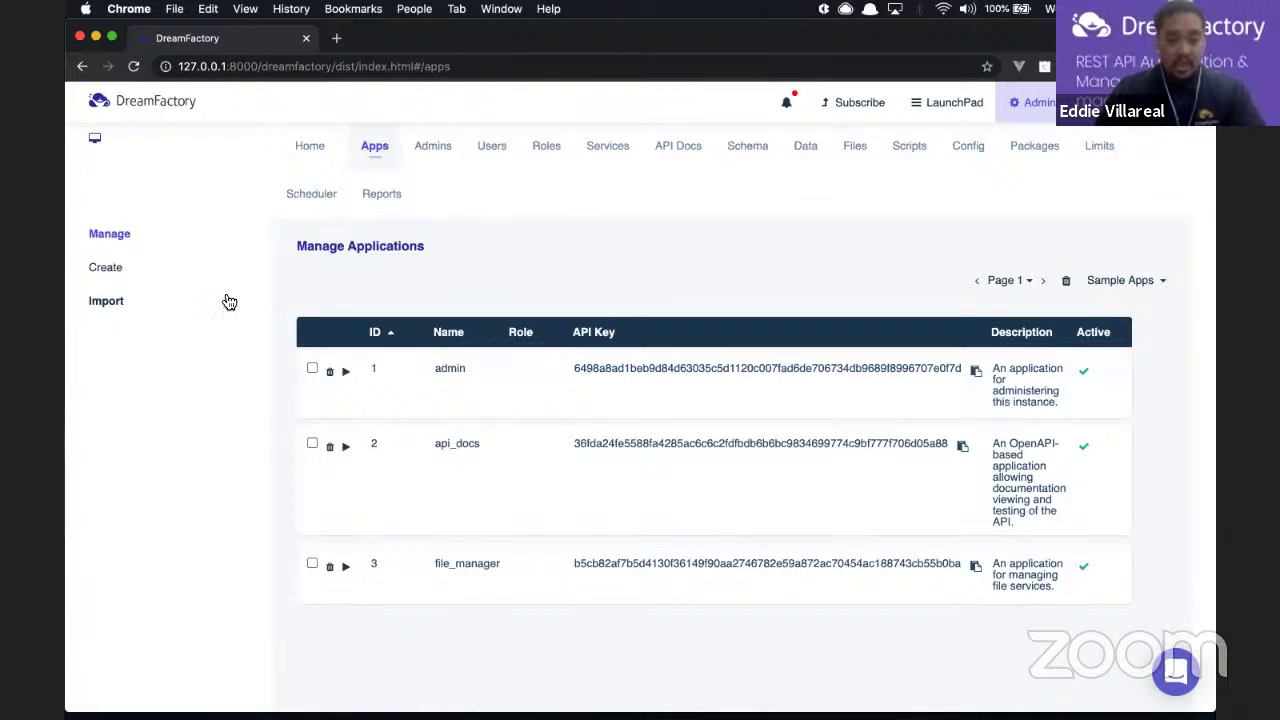
click(127, 275)
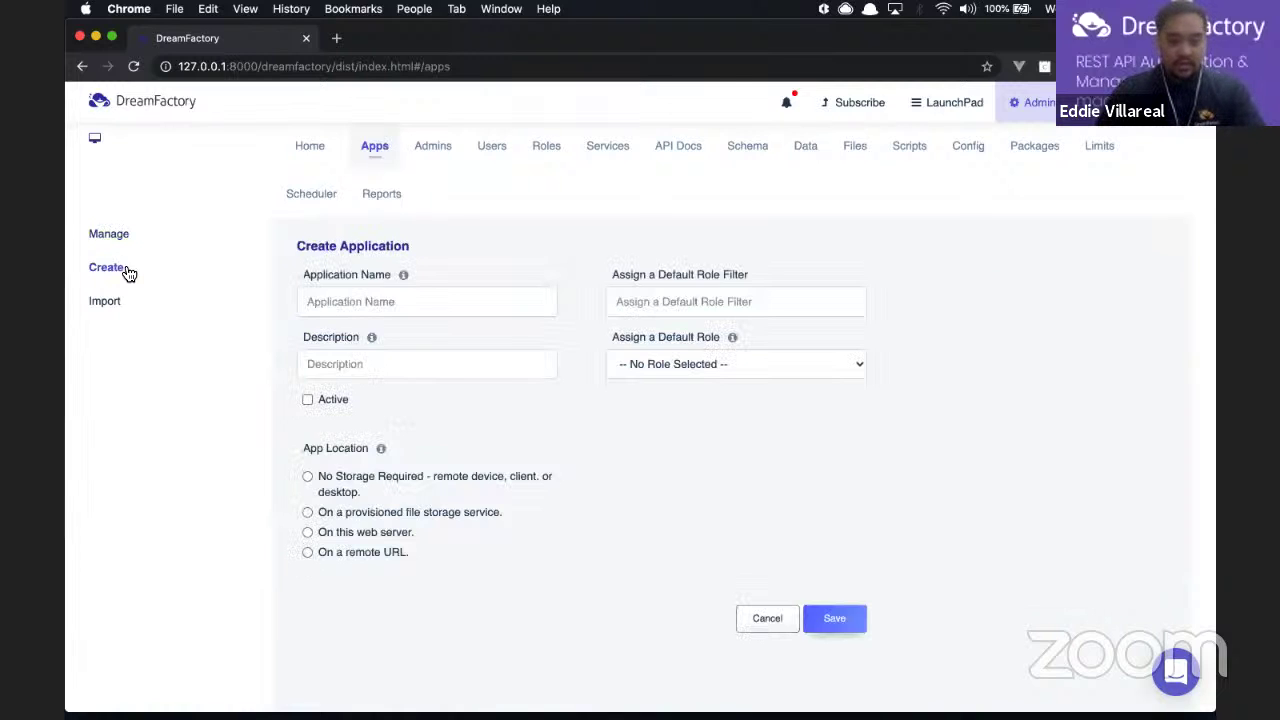
click(390, 290)
text(mysq)
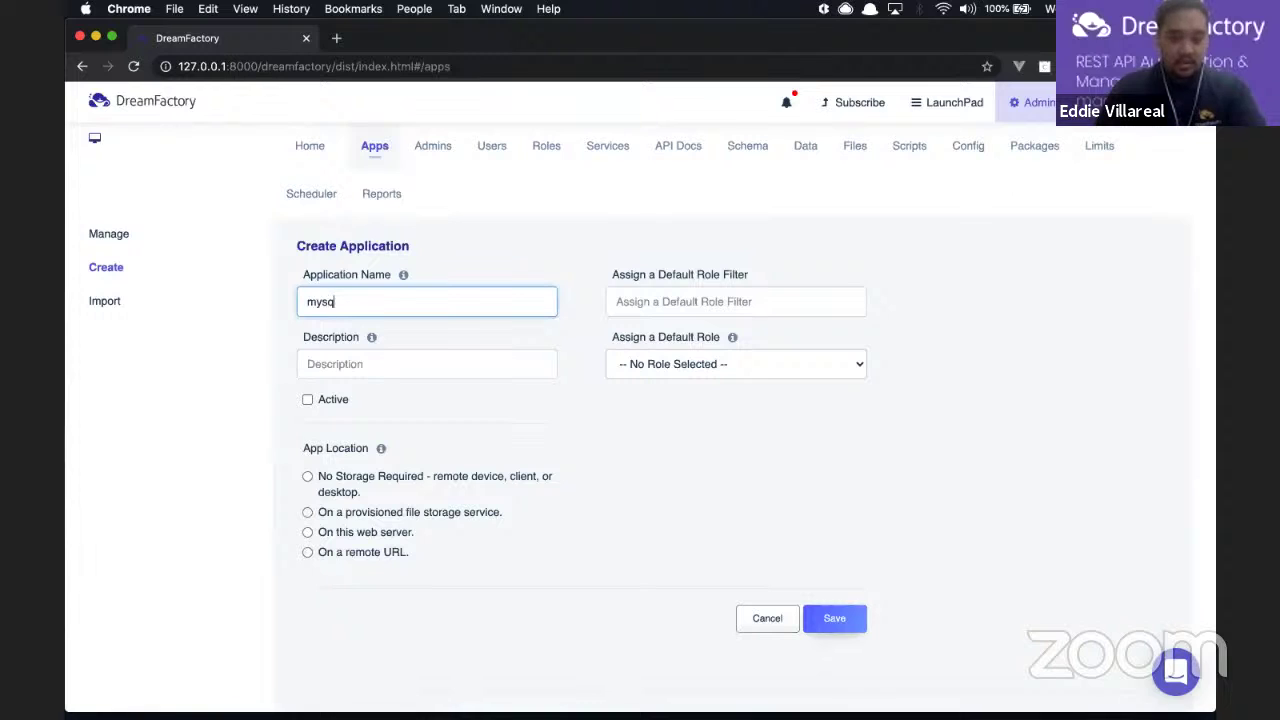
text(ldata)
click(369, 362)
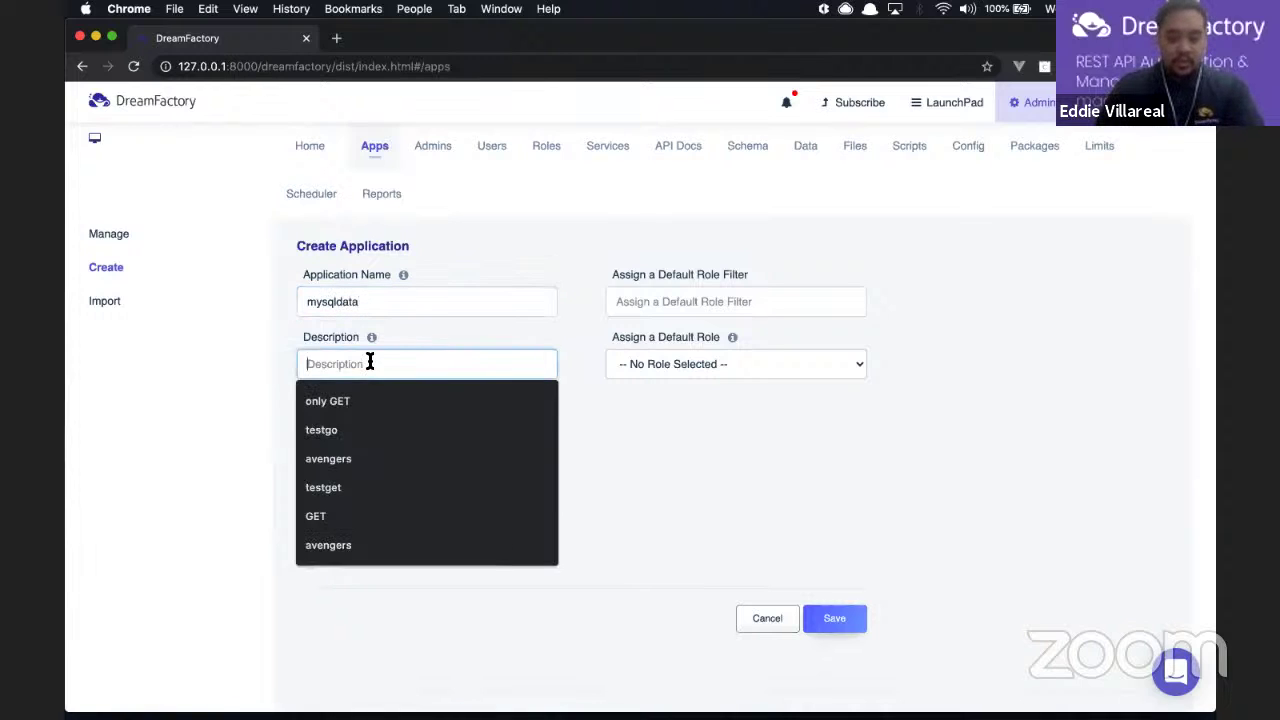
text(Testing...)
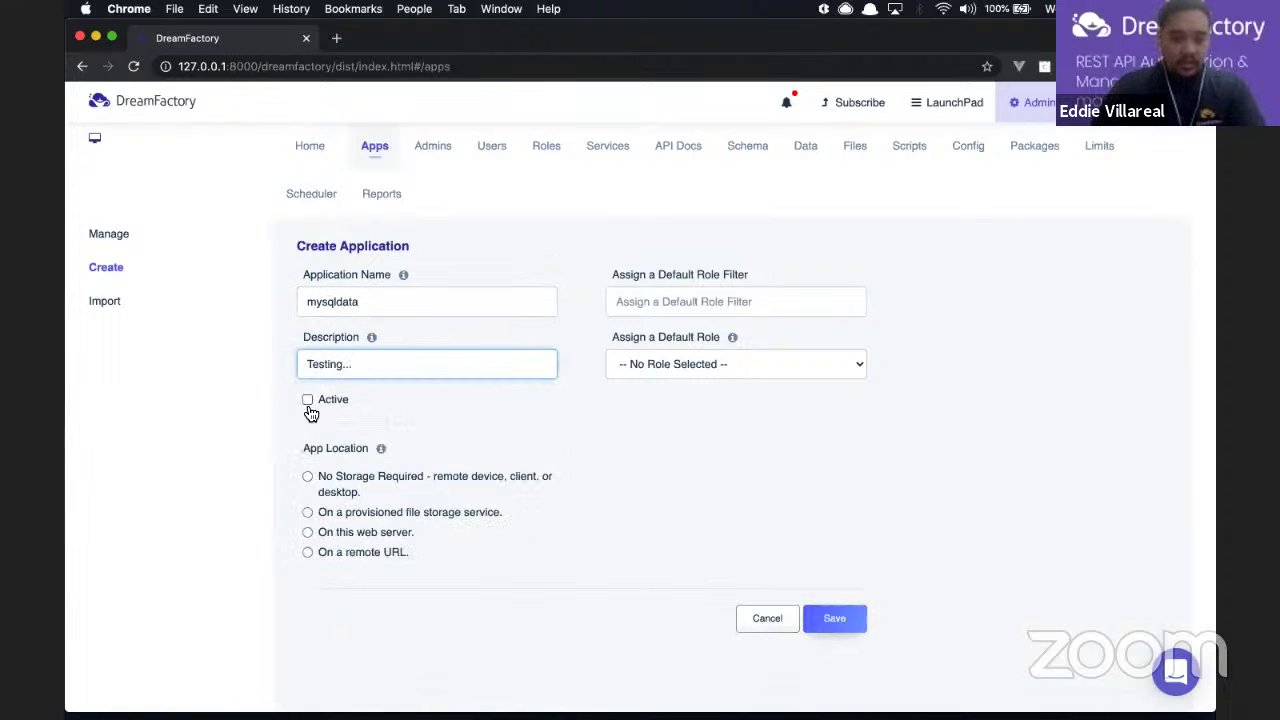
click(308, 400)
Step: Give the app the mysqldata default role, save it, and copy its API key
click(687, 364)
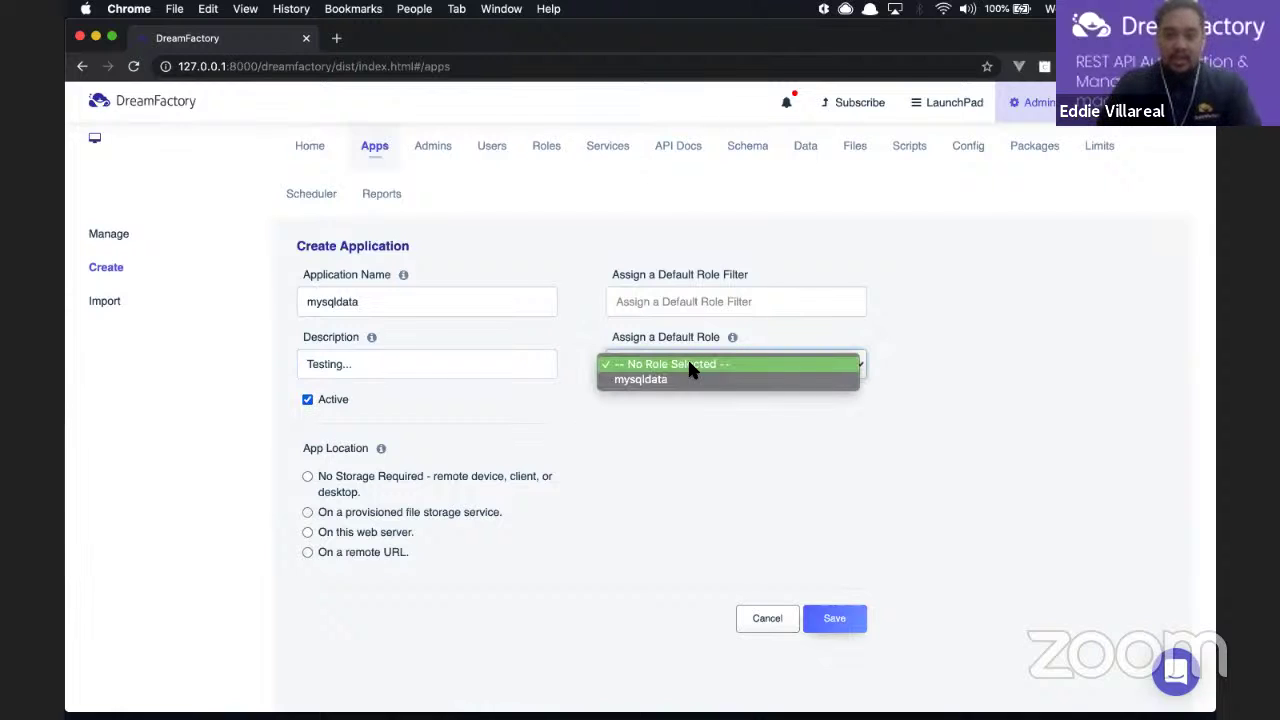
click(690, 380)
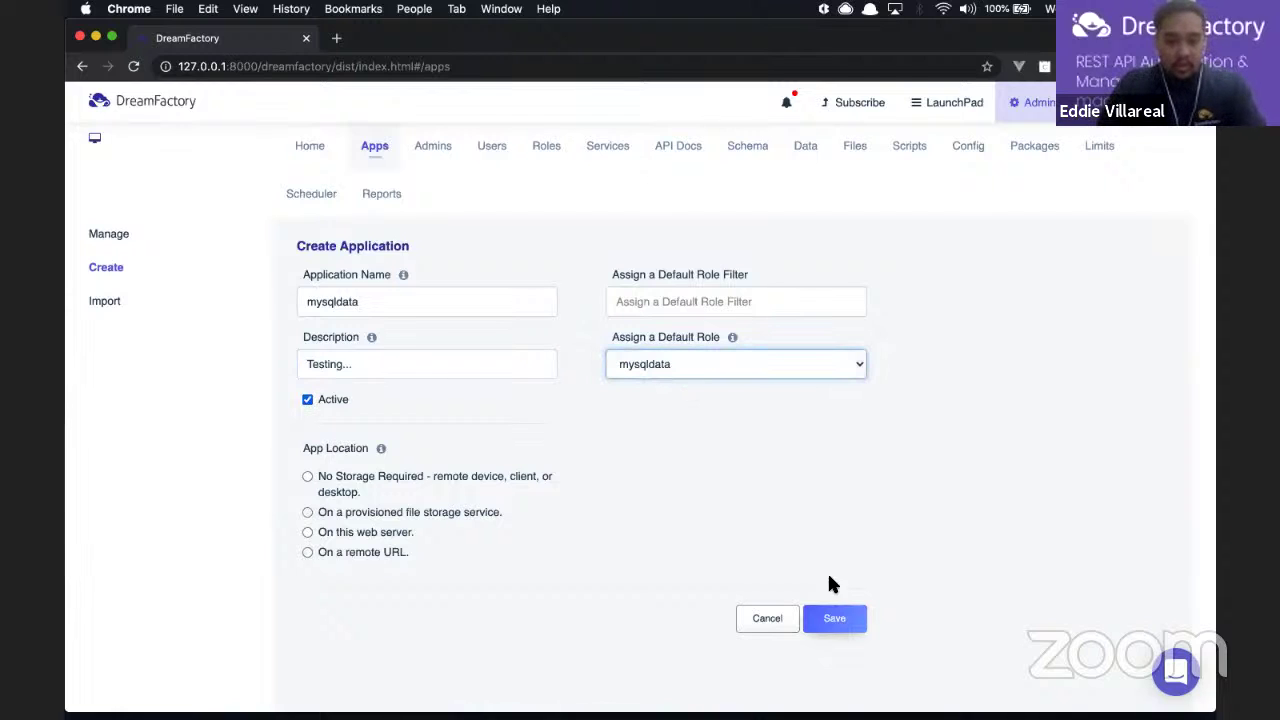
click(838, 620)
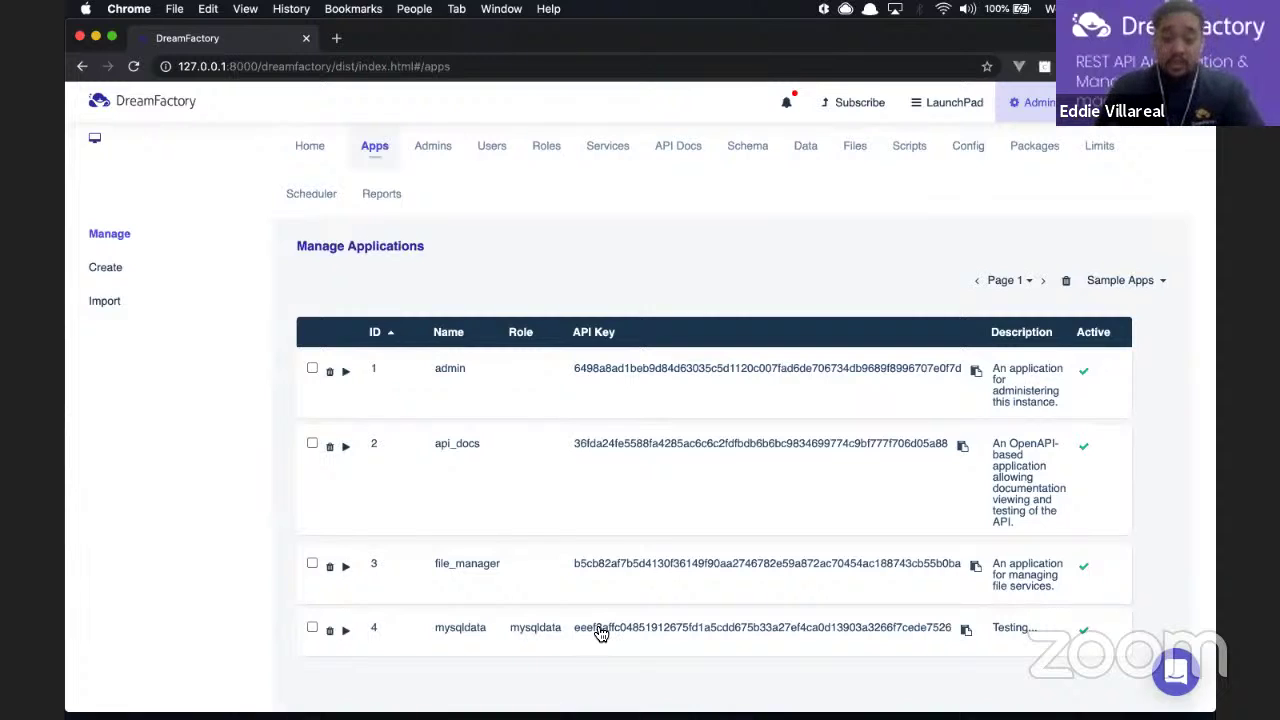
click(968, 636)
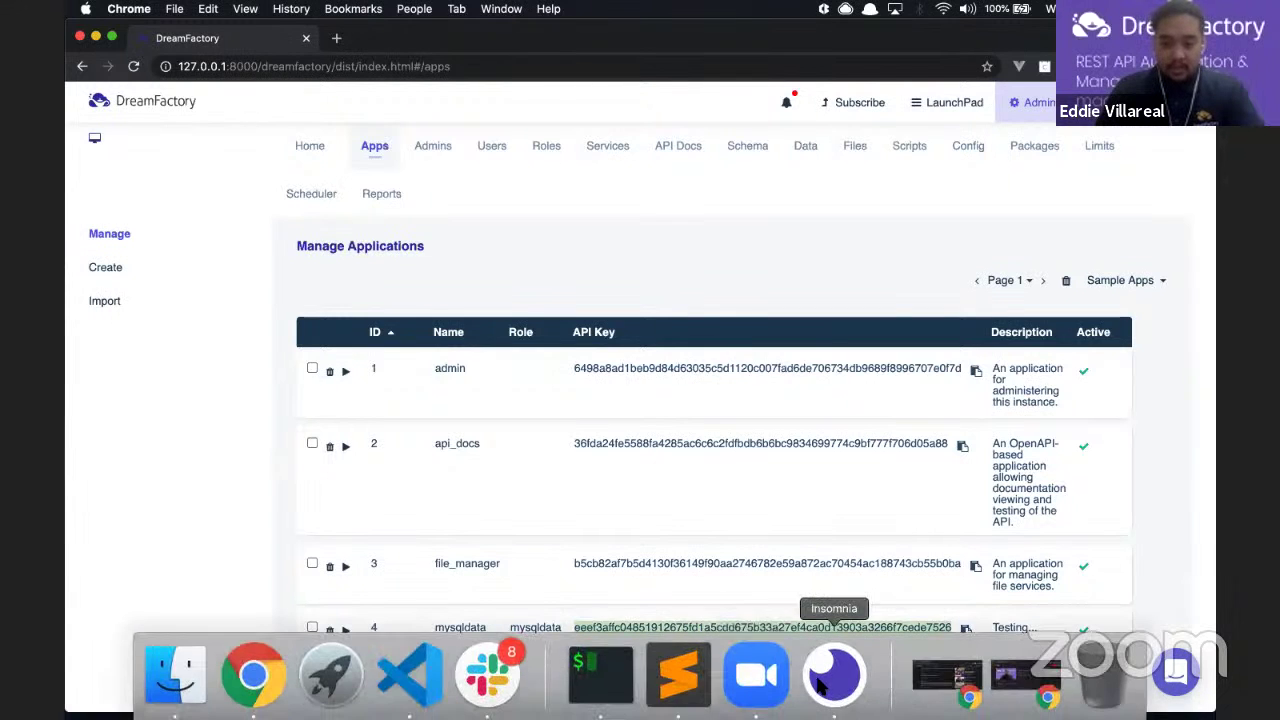
Step: In Insomnia, paste the mysqldata key into X-DreamFactory-api-key and disable Basic auth
click(820, 685)
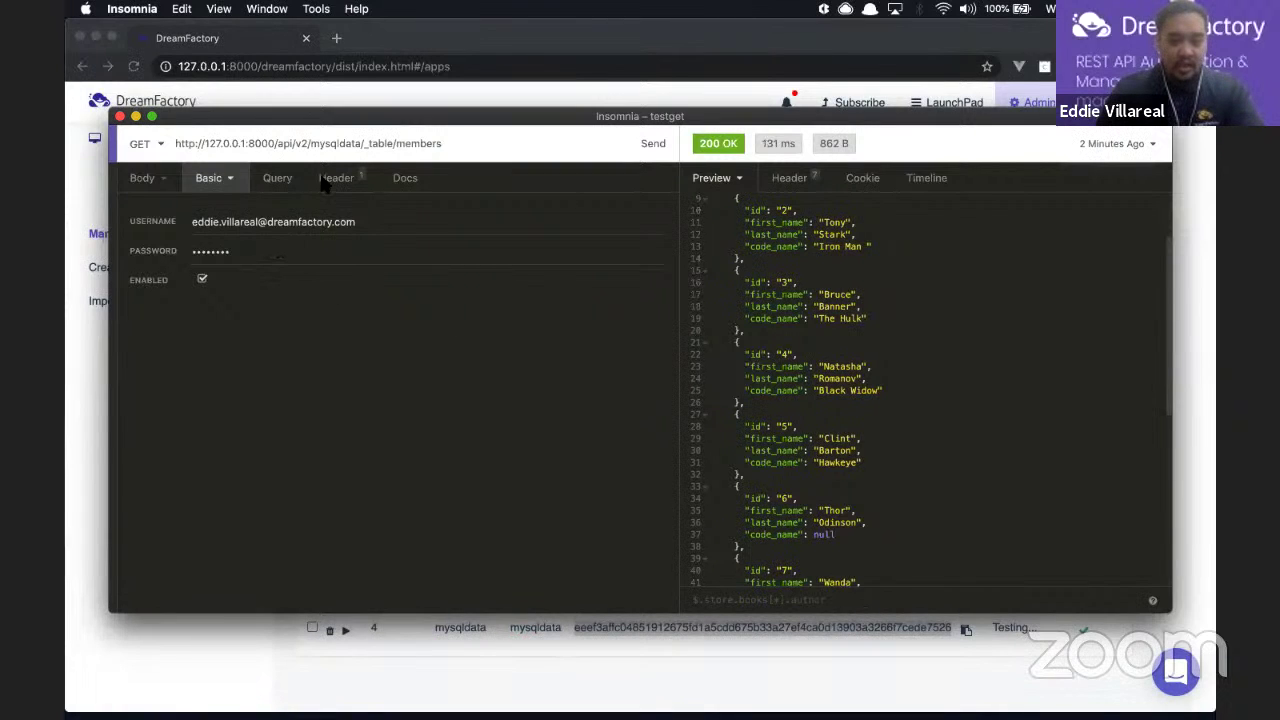
click(337, 178)
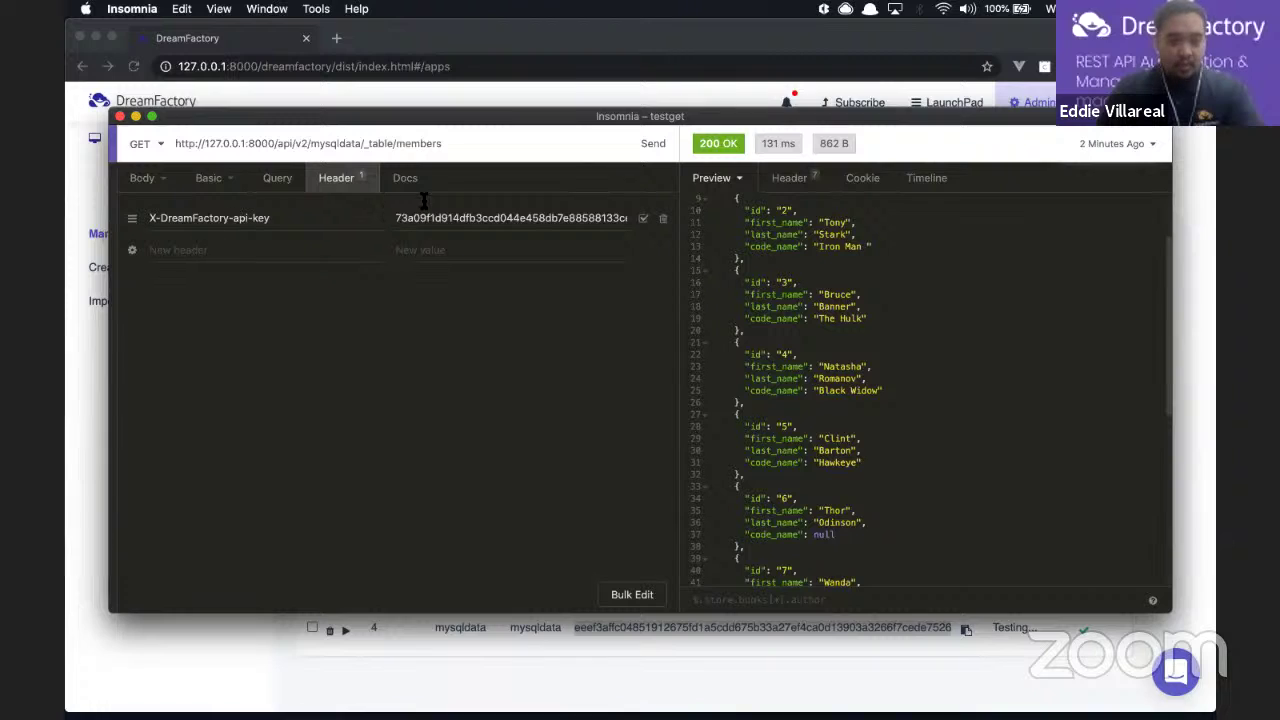
click(628, 217)
key(End)
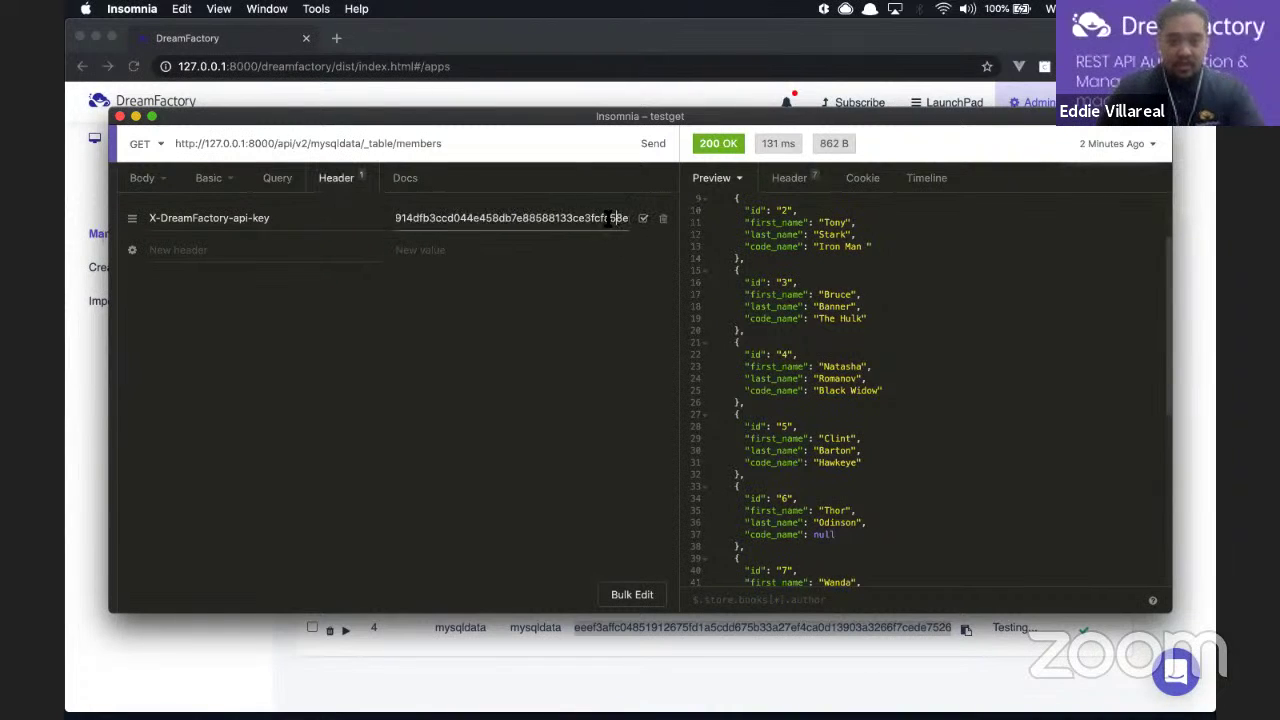
double_click(571, 222)
click(571, 222)
double_click(572, 224)
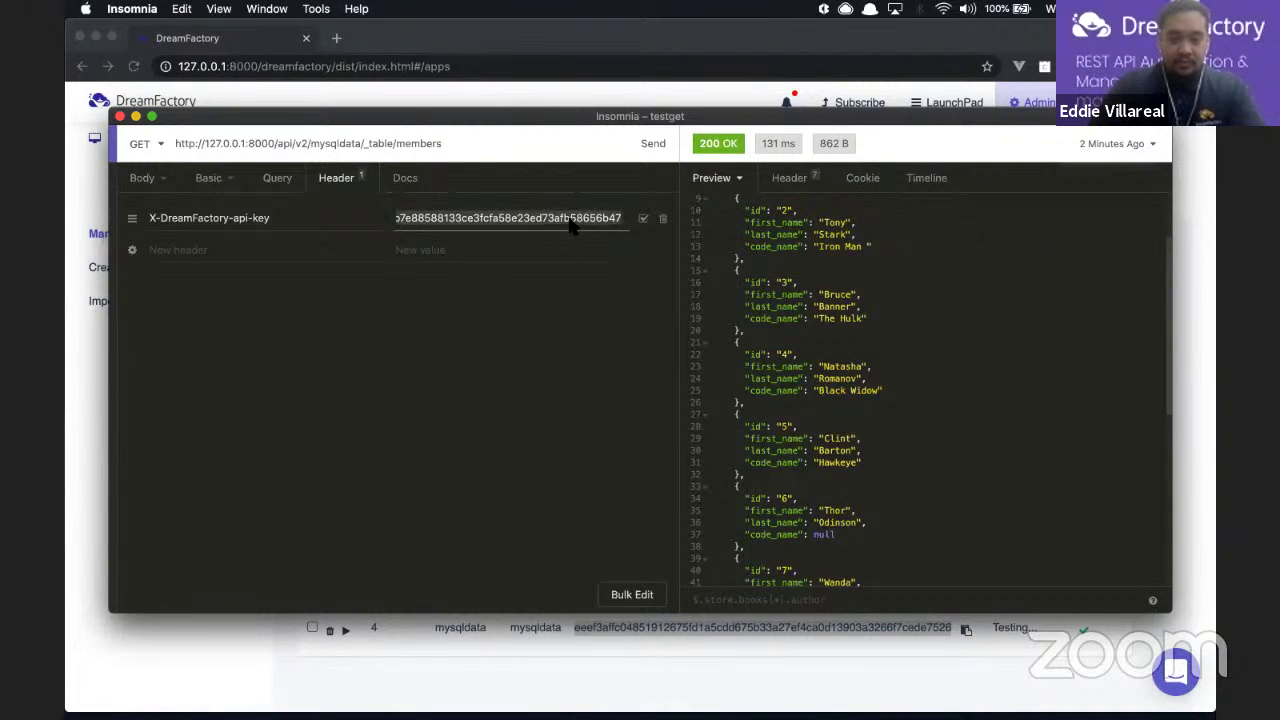
key(BackSpace)
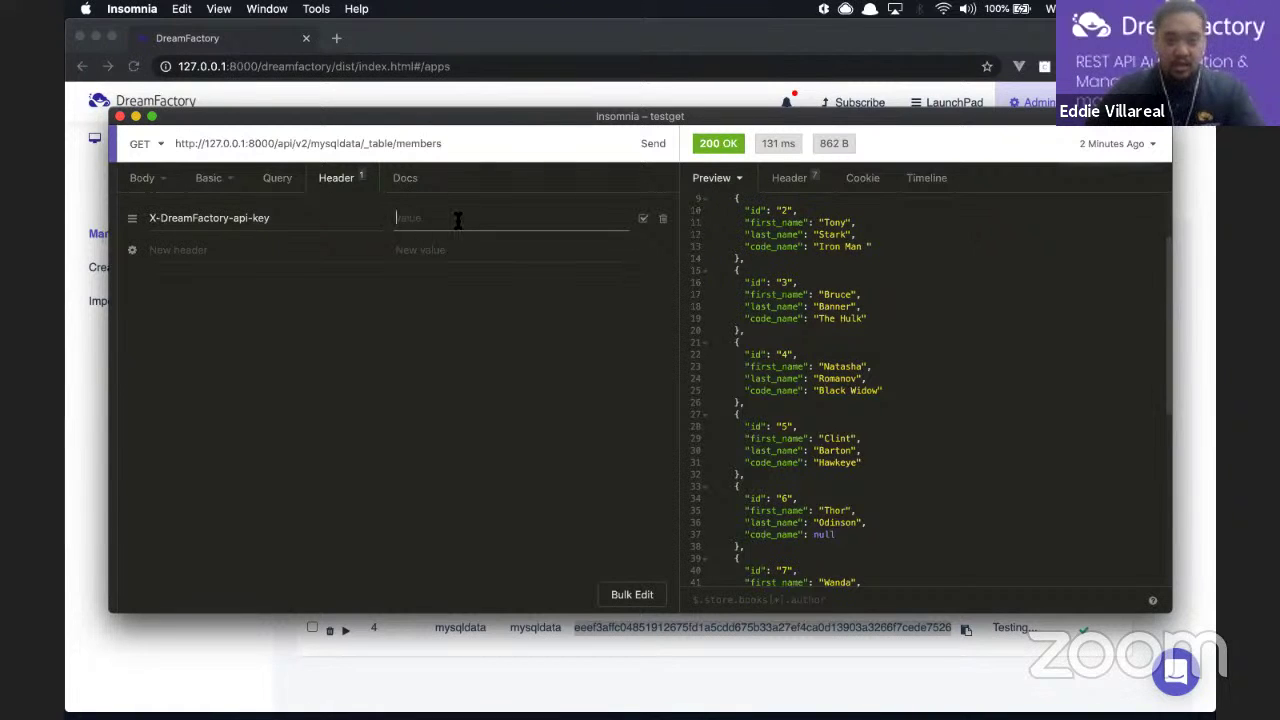
key(super+v)
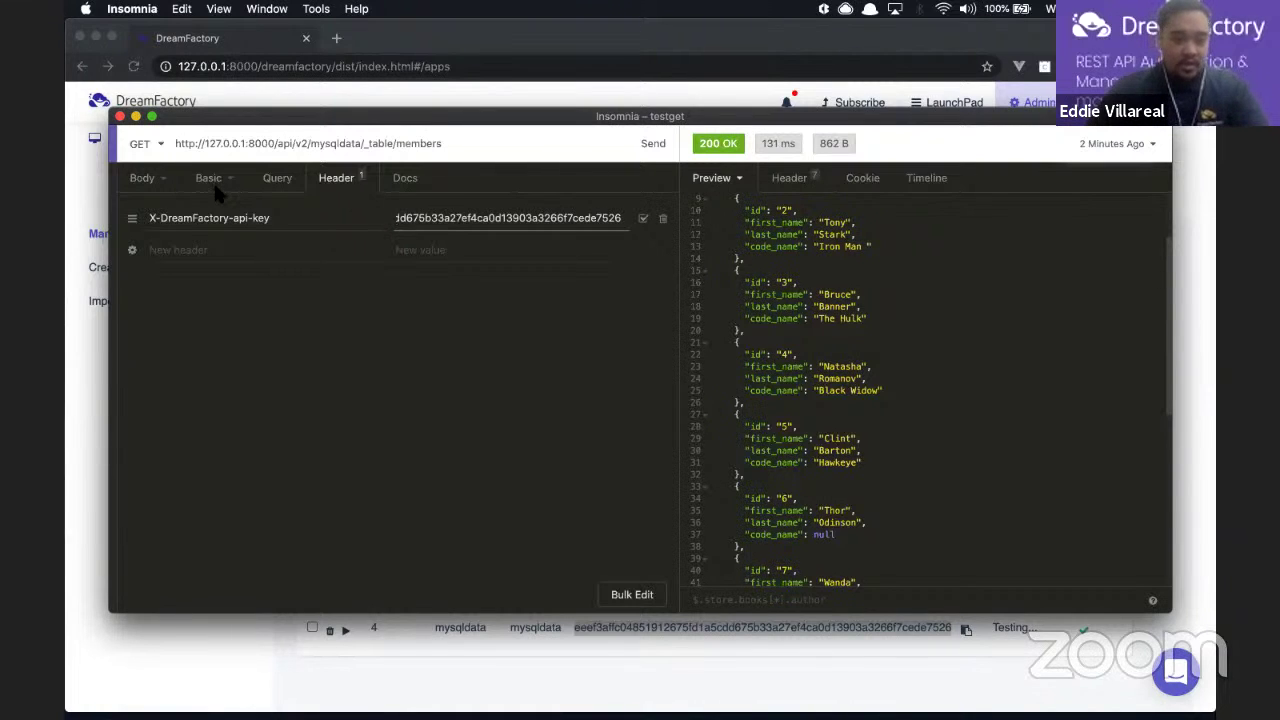
click(215, 182)
click(202, 279)
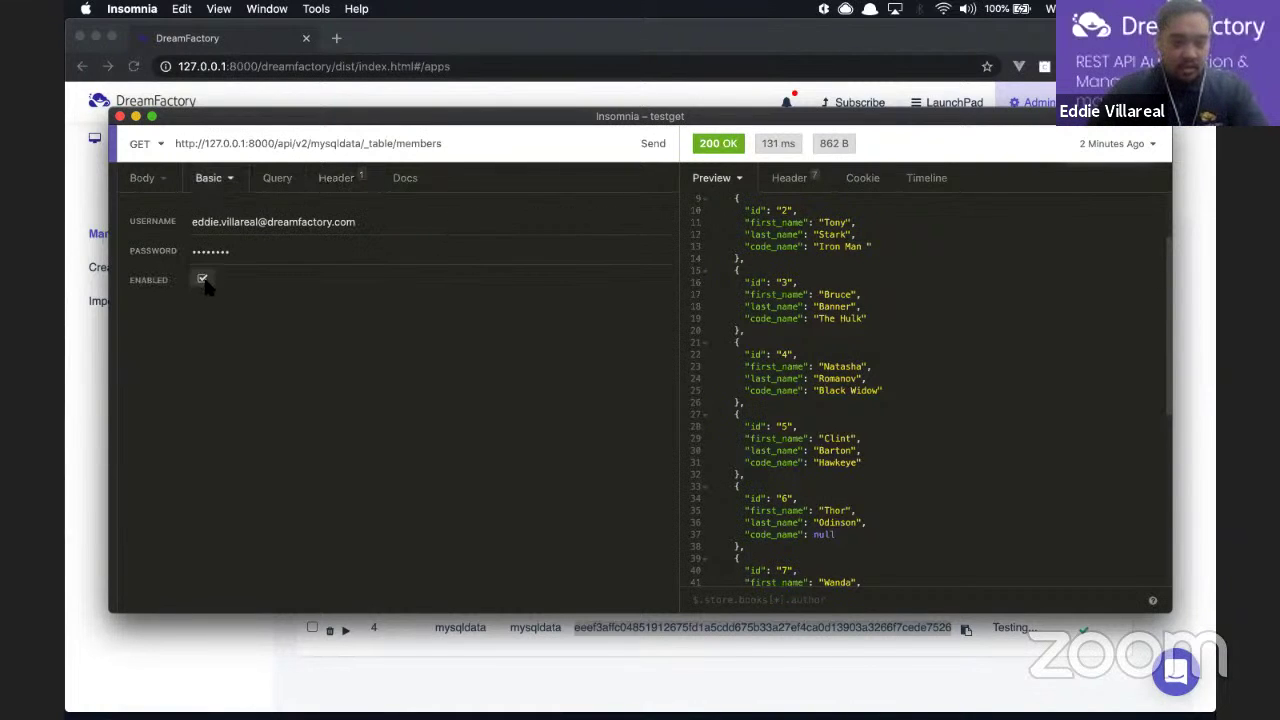
Step: Remove the API key from the header and send the members request without it
double_click(454, 218)
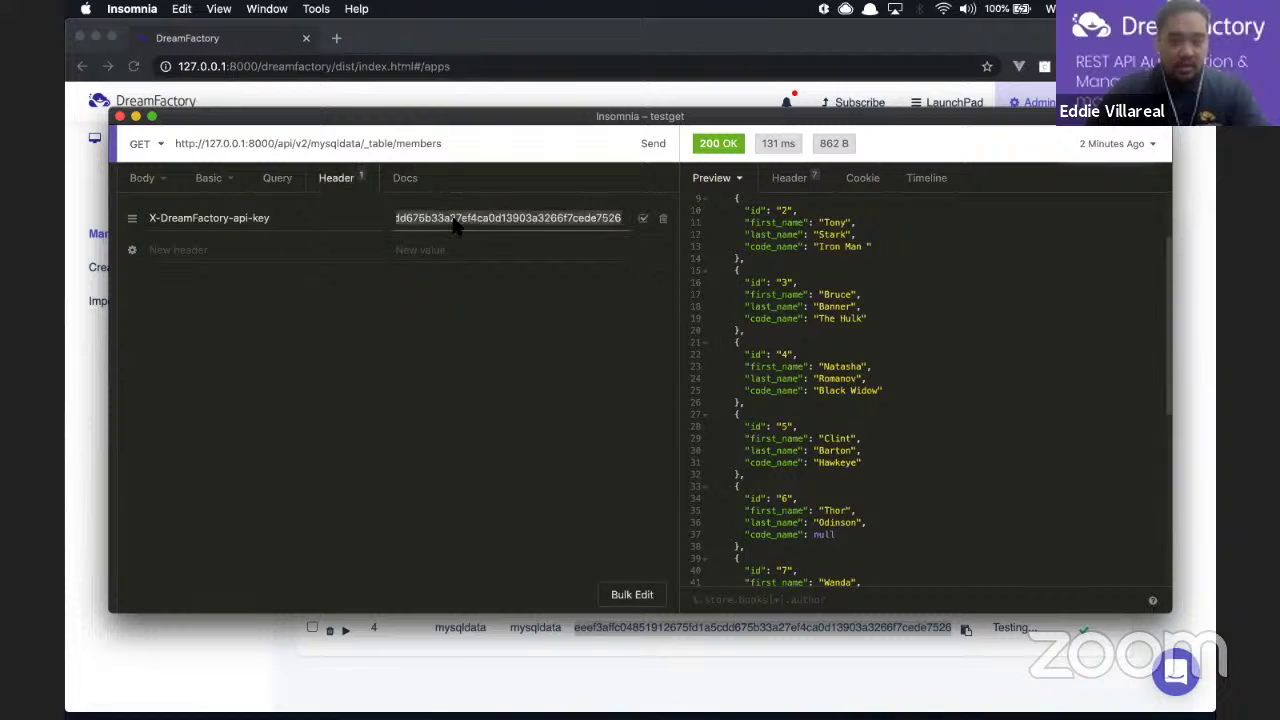
key(super+v)
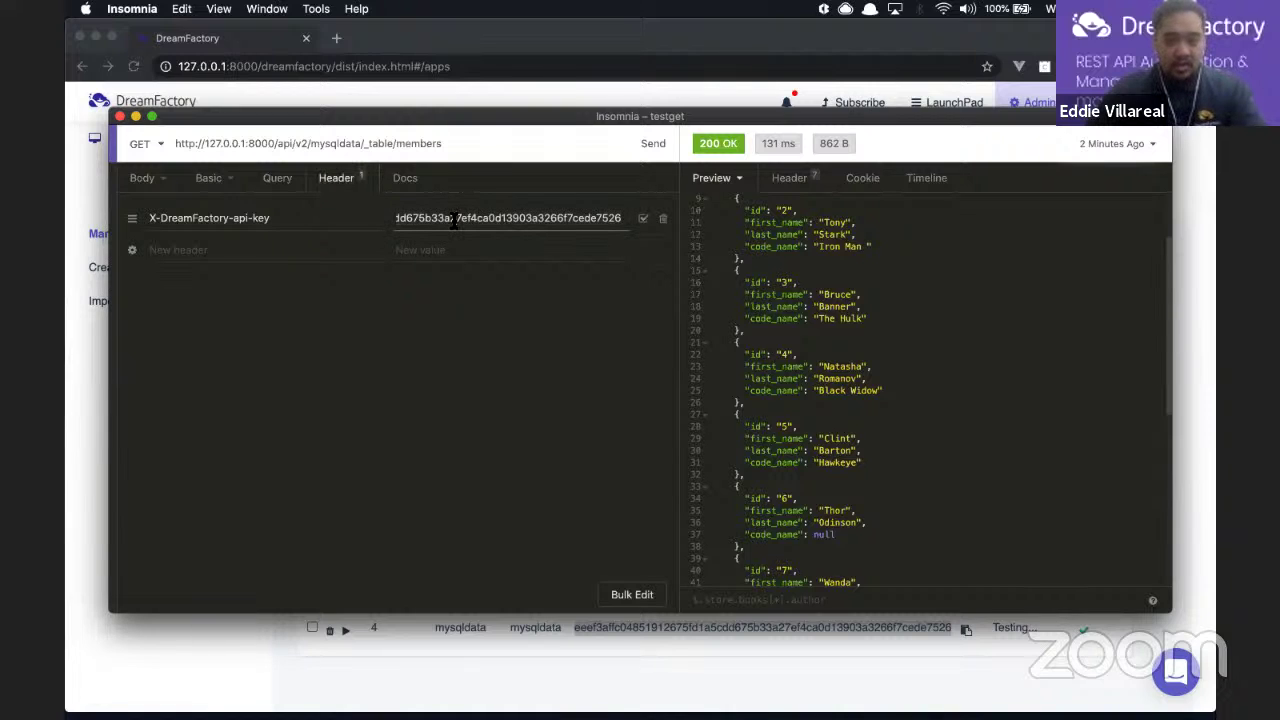
double_click(454, 218)
key(BackSpace)
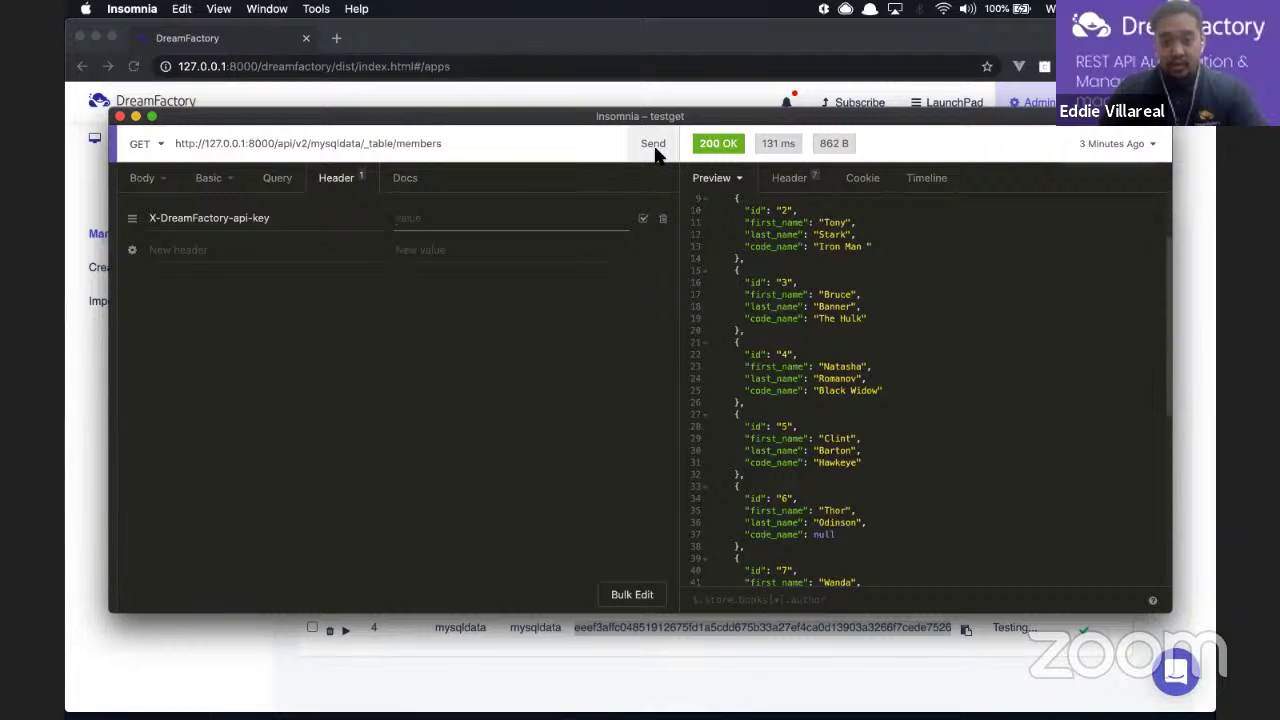
click(652, 145)
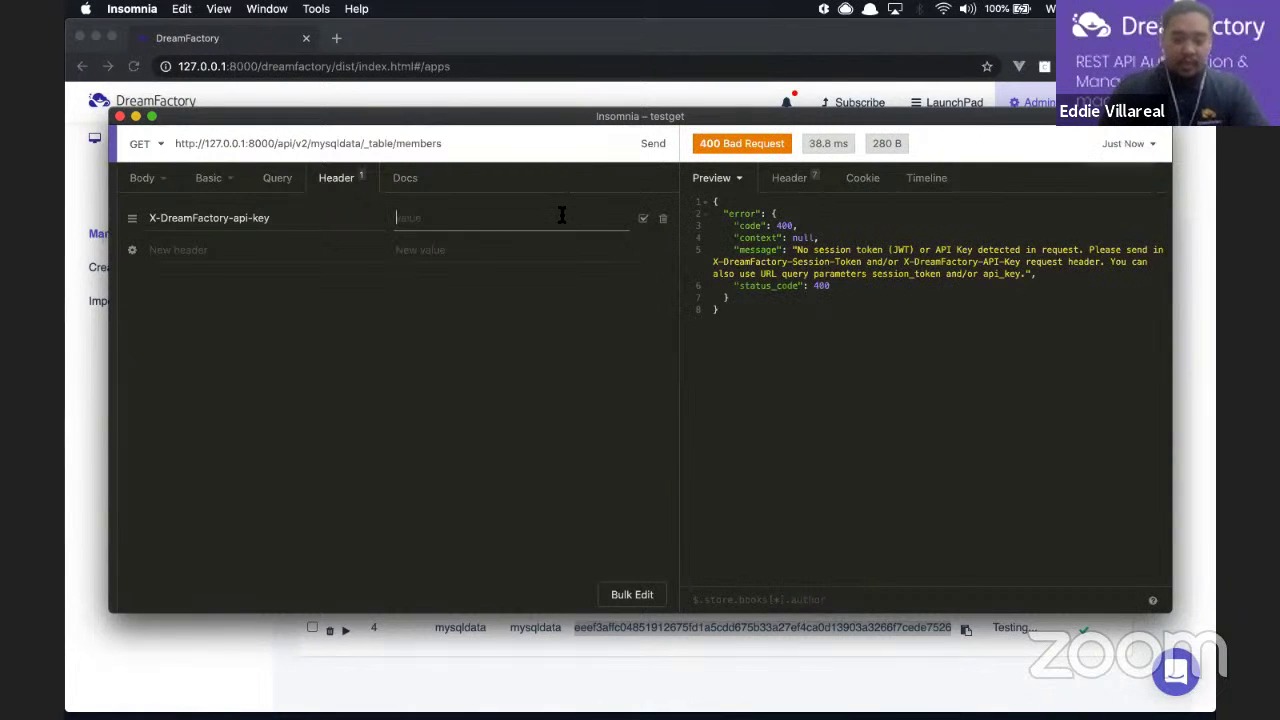
Step: Restore the mysqldata key, resend for 200 OK with member records, and return to DreamFactory
key(super+v)
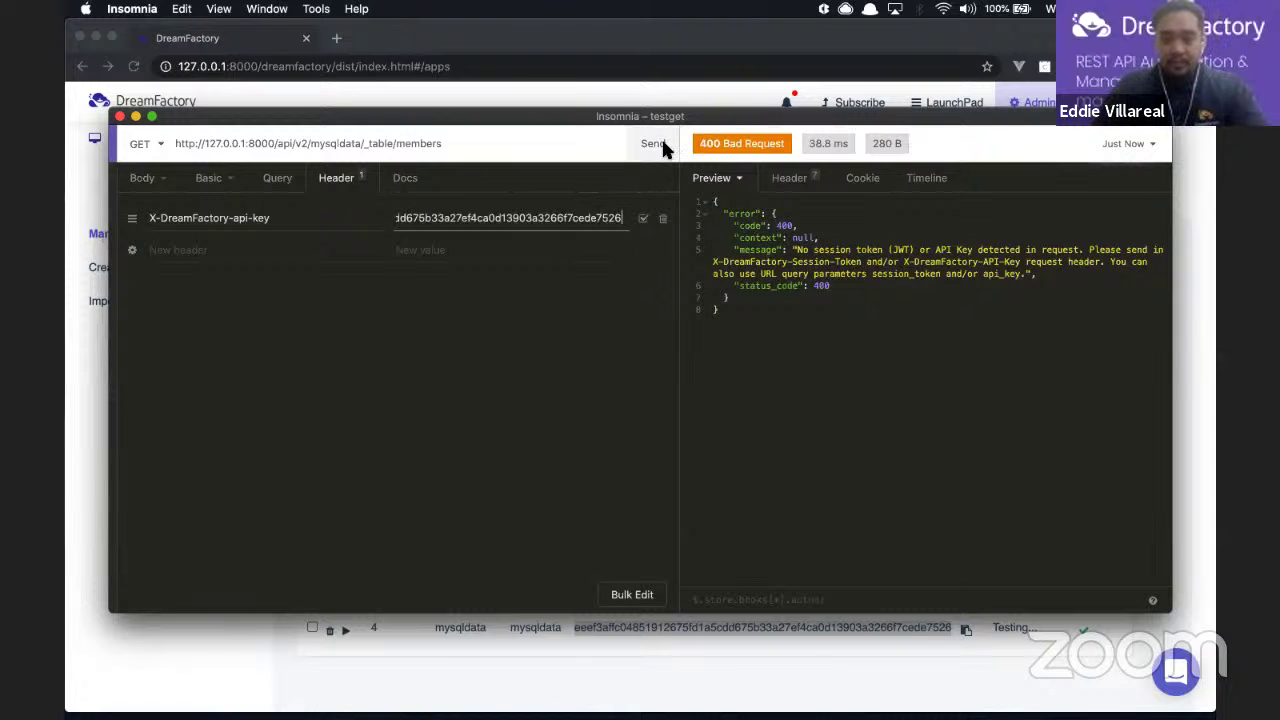
click(660, 146)
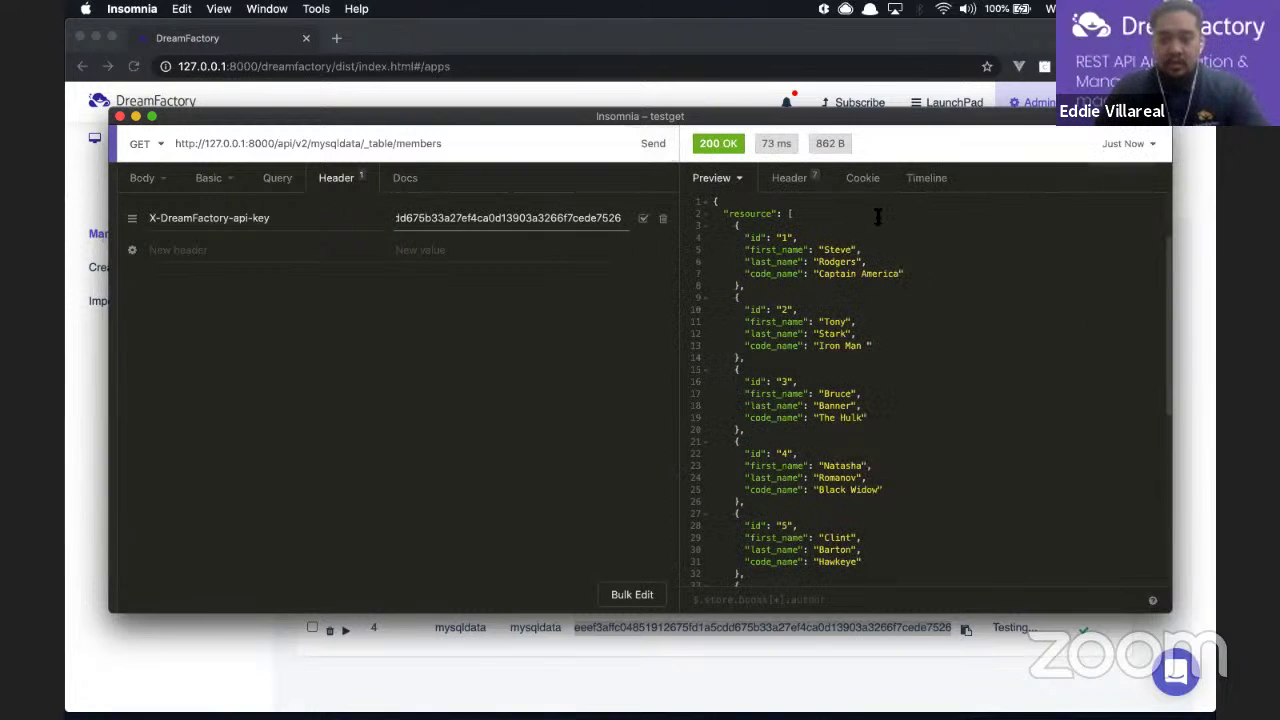
scroll(878, 216, down, 5)
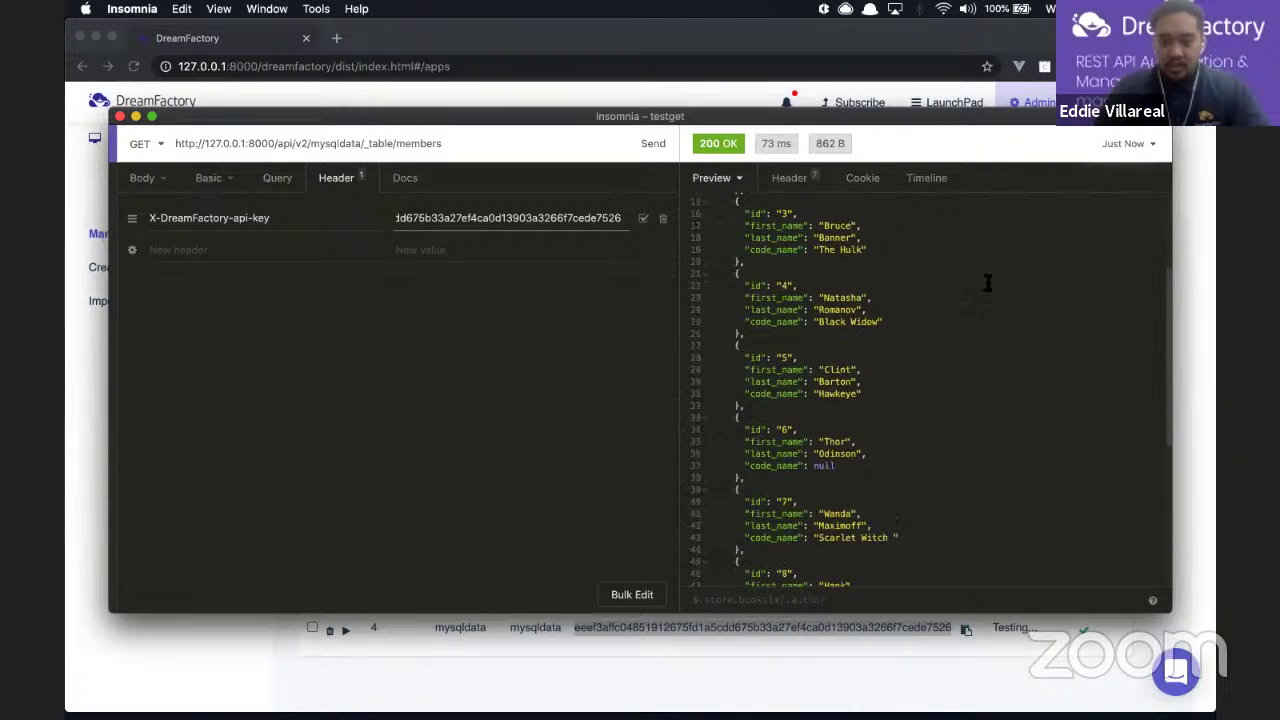
scroll(987, 283, down, 5)
scroll(986, 283, up, 4)
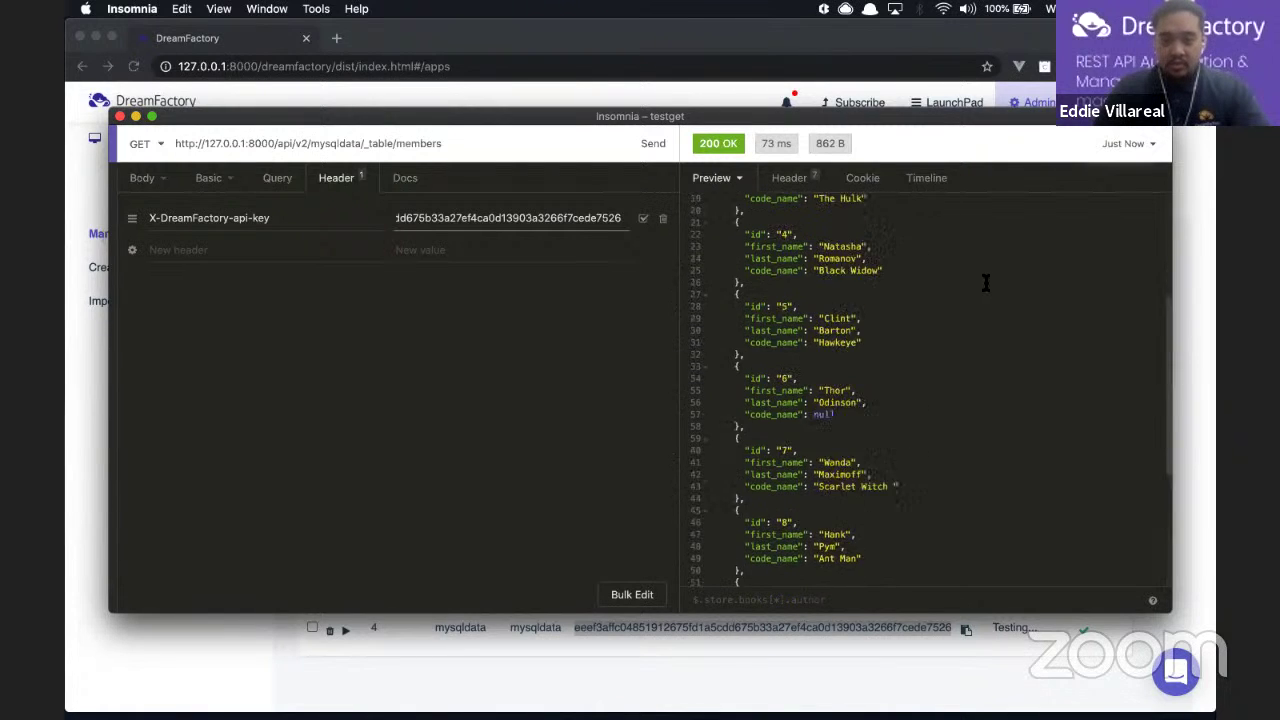
scroll(986, 283, up, 3)
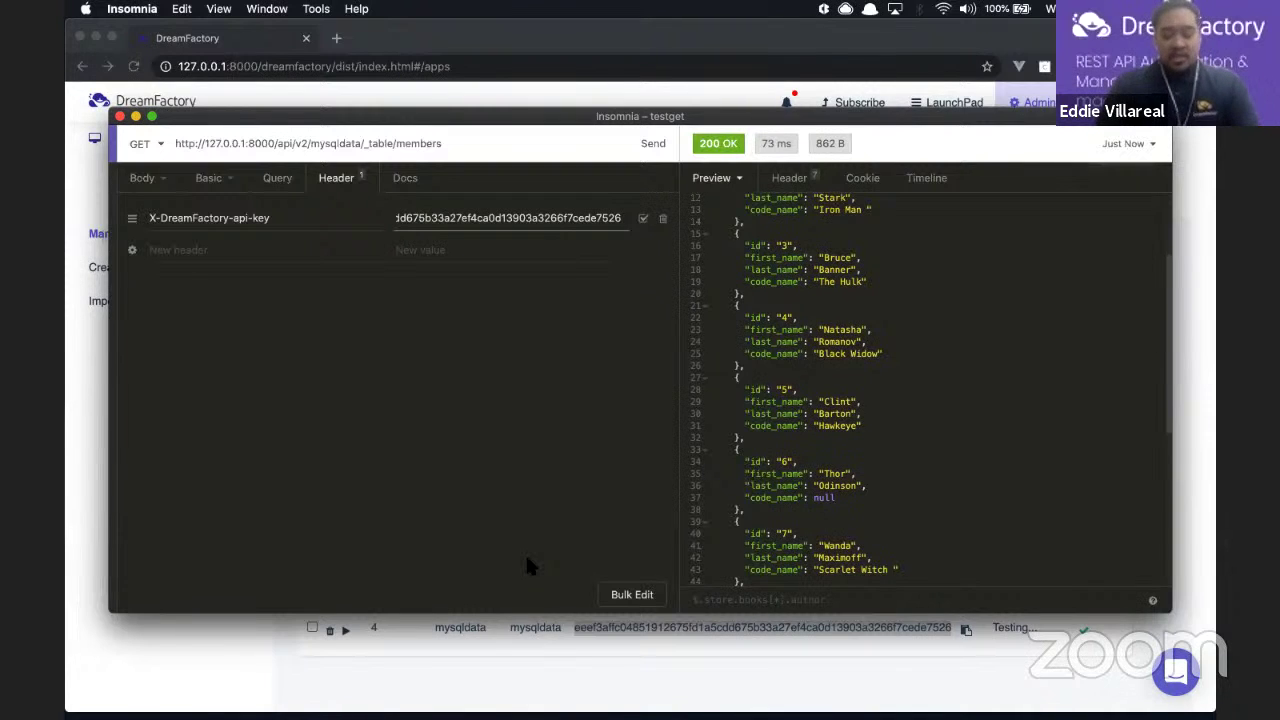
click(305, 659)
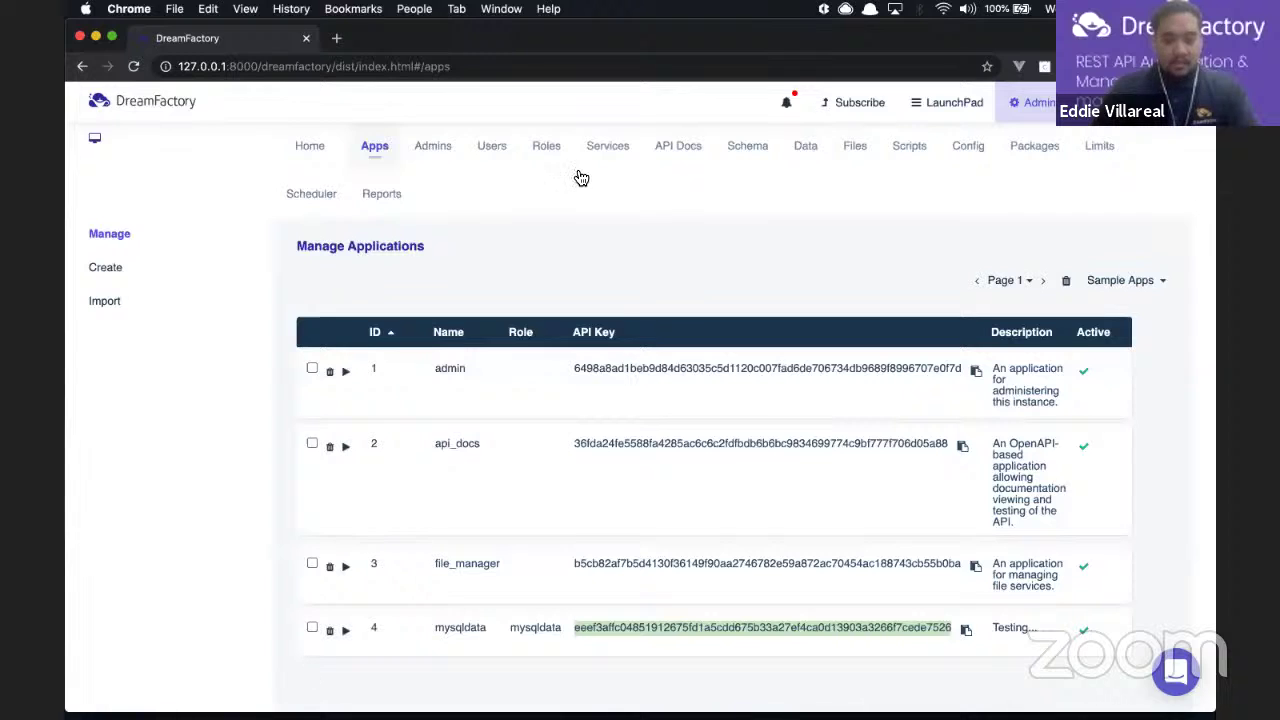
Step: Go to the DreamFactory Home page, then open Manage Users, which shows no users yet
click(309, 152)
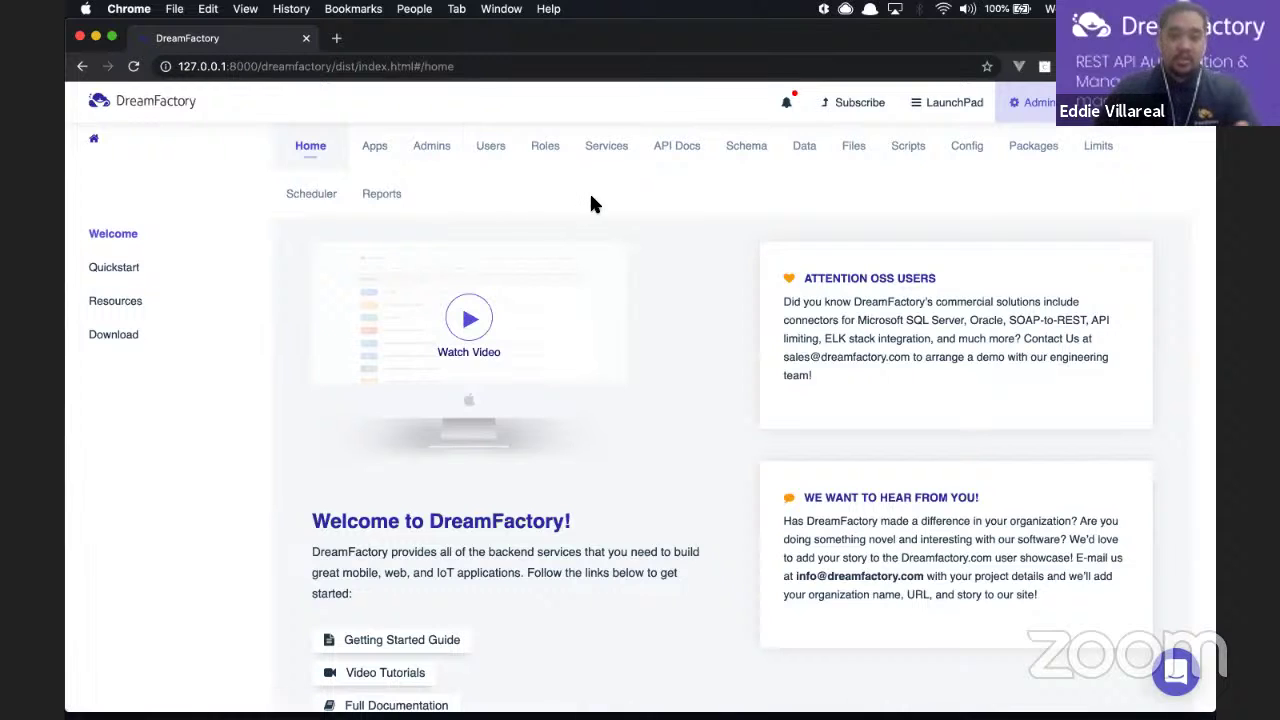
click(489, 148)
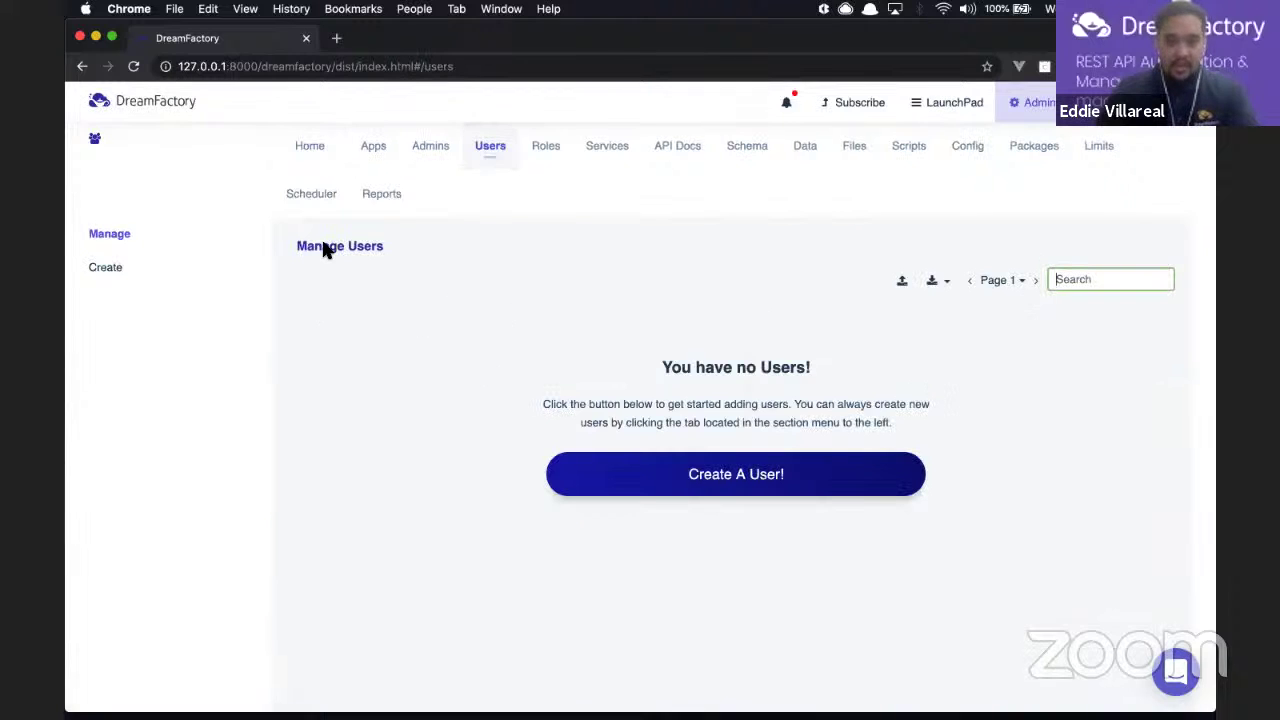
click(546, 146)
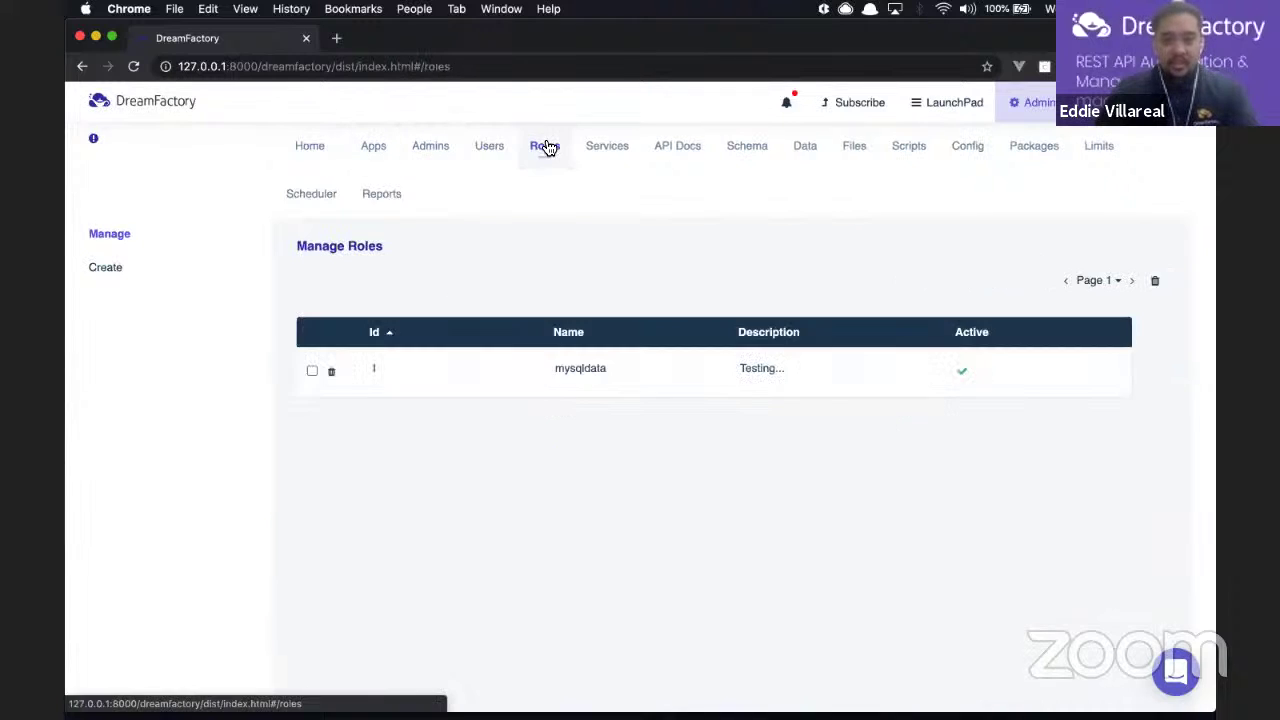
click(554, 392)
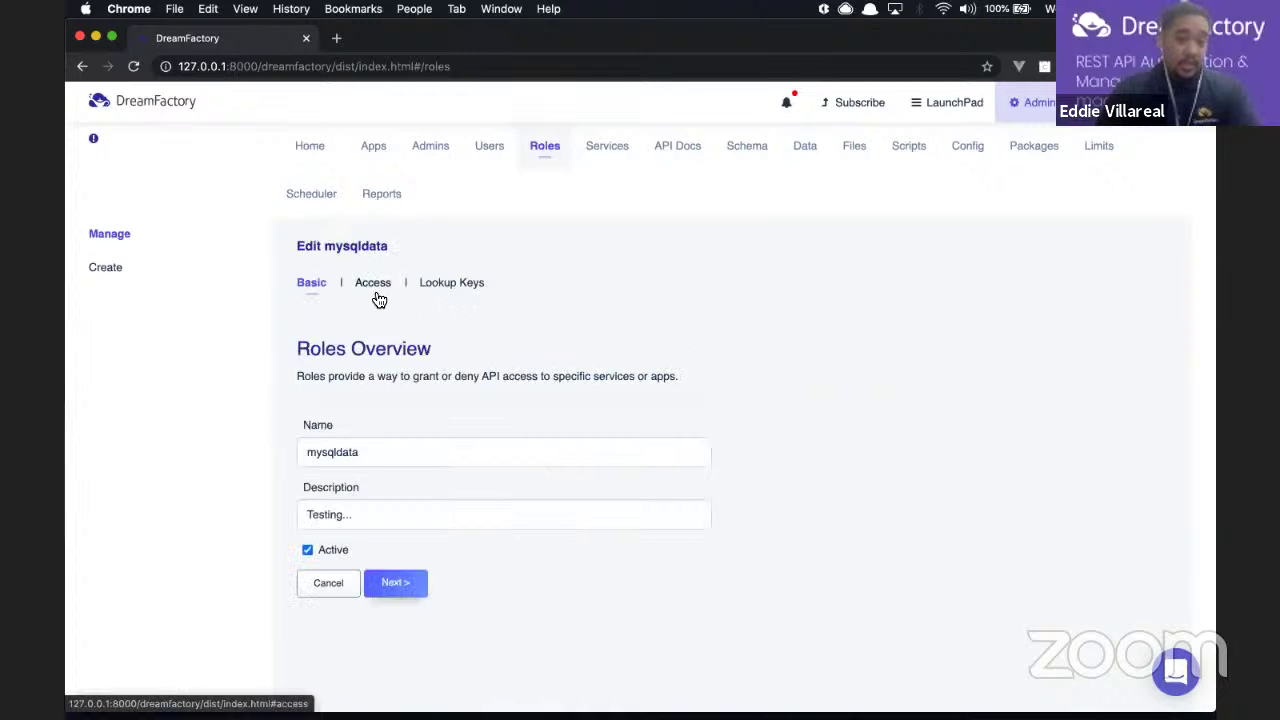
click(815, 514)
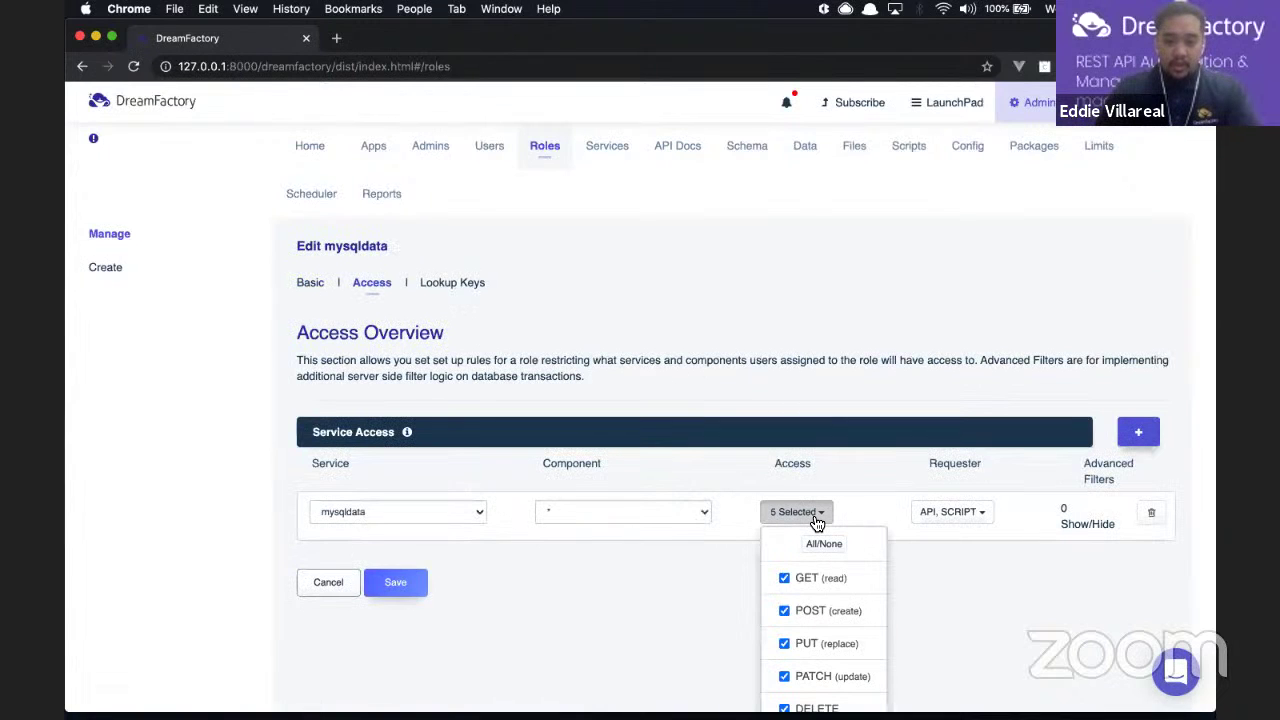
scroll(814, 560, down, 1)
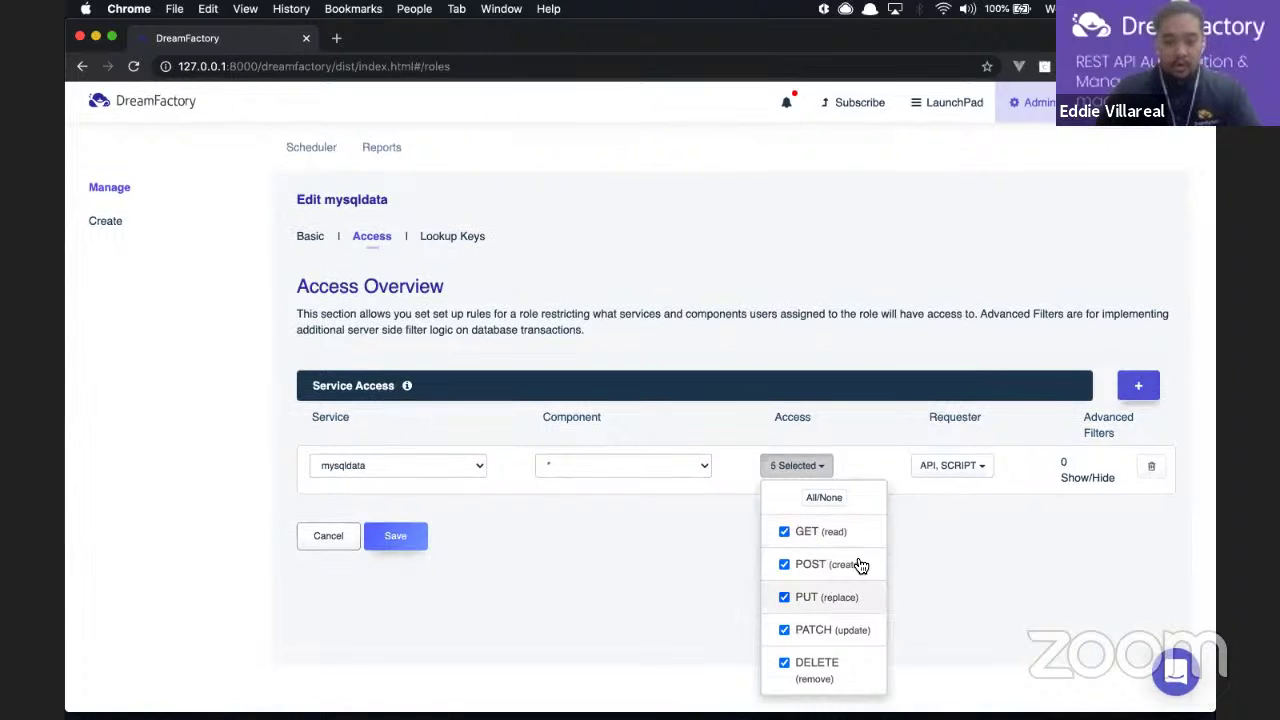
click(753, 299)
click(498, 152)
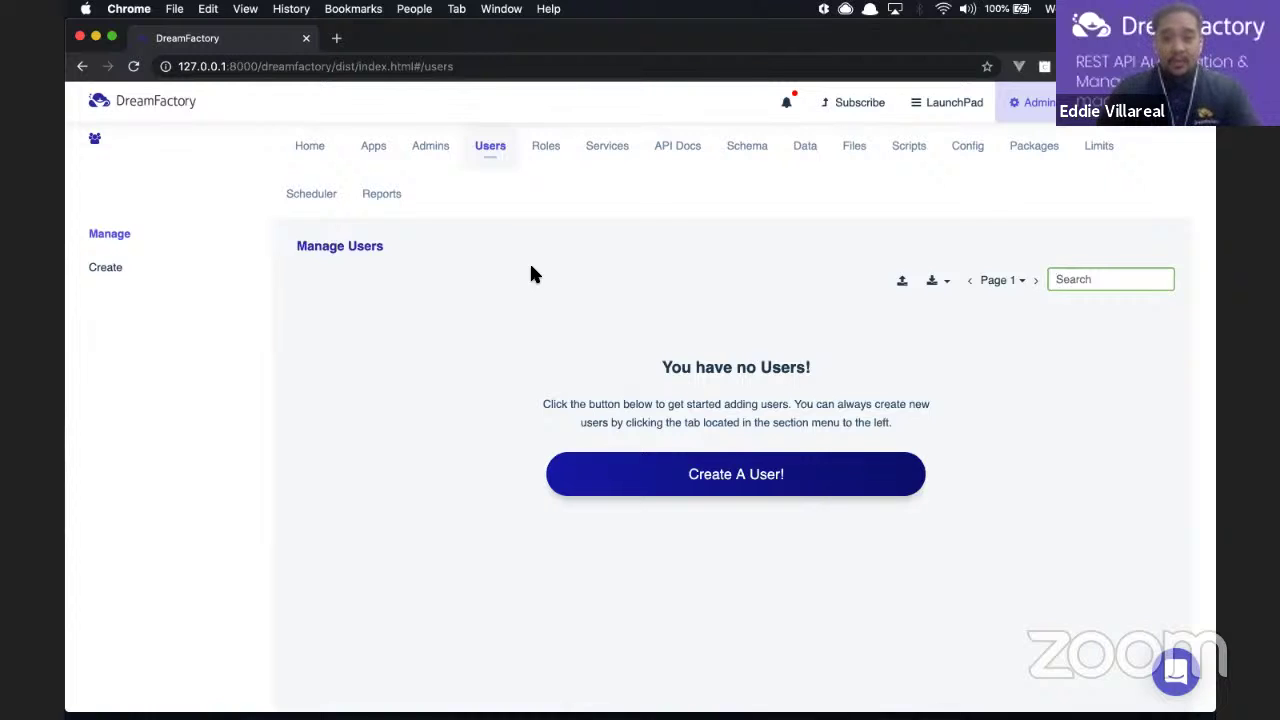
click(604, 152)
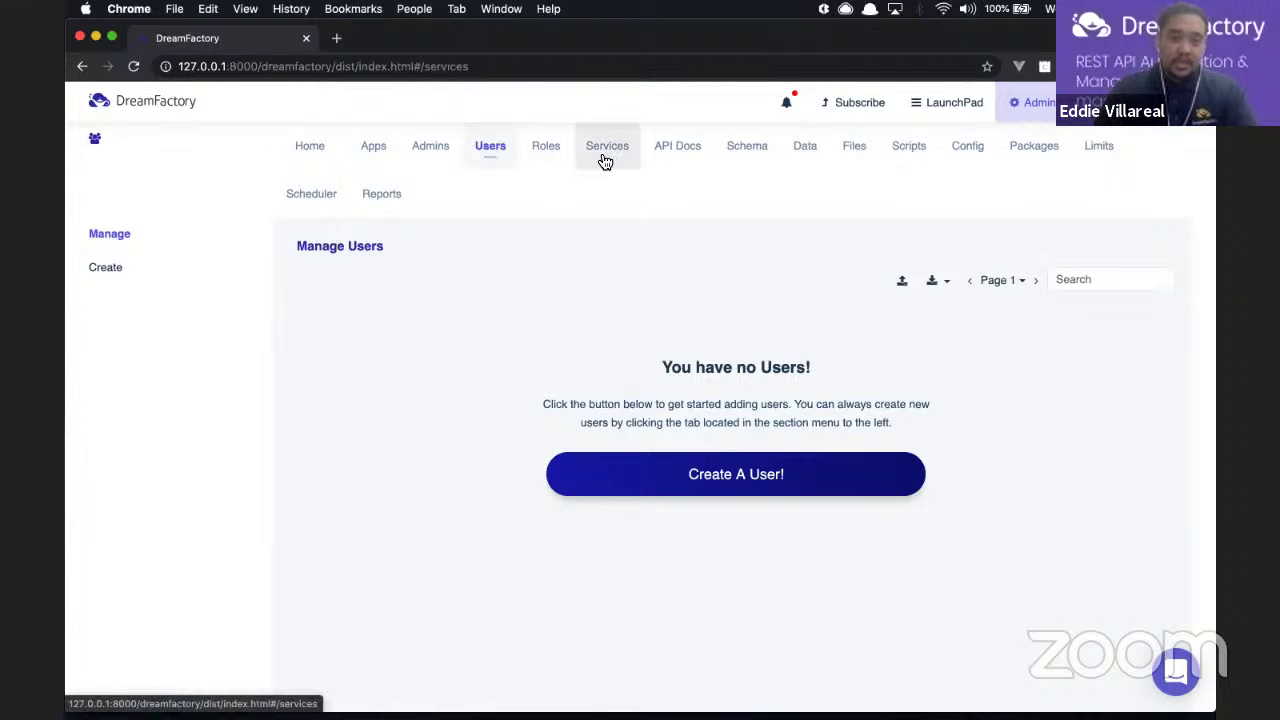
click(110, 271)
click(416, 436)
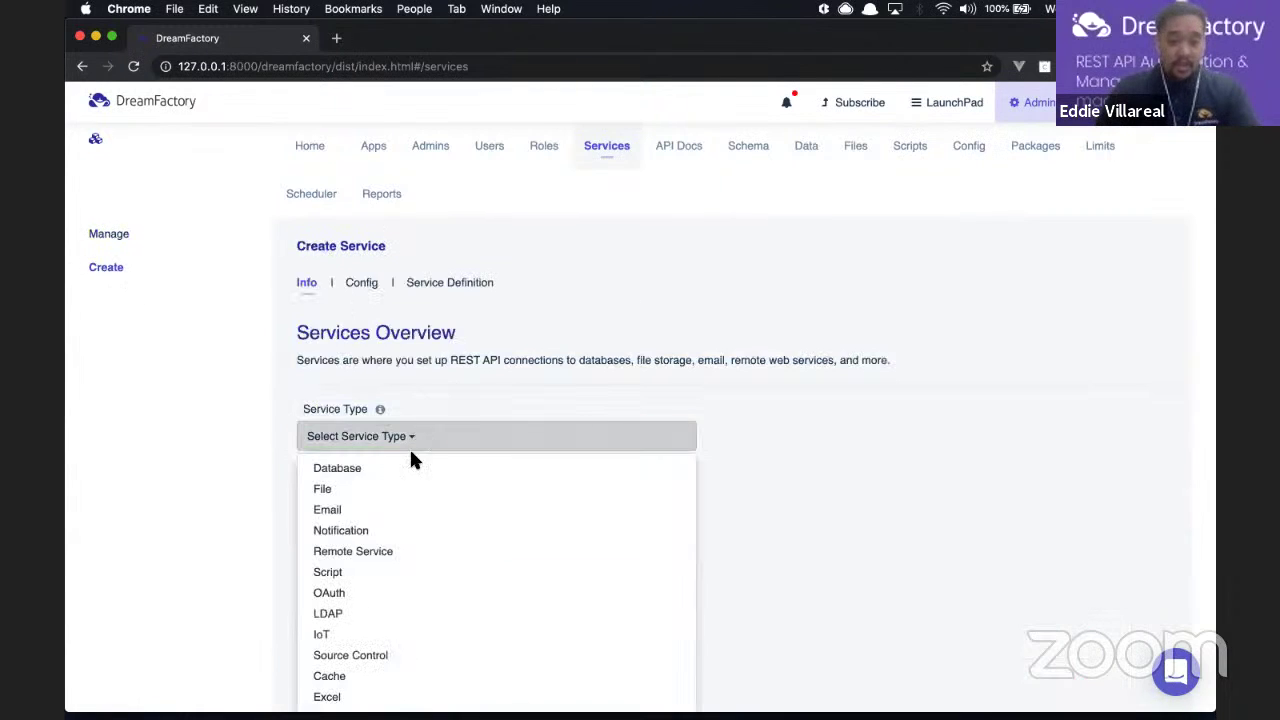
mouse_move(388, 613)
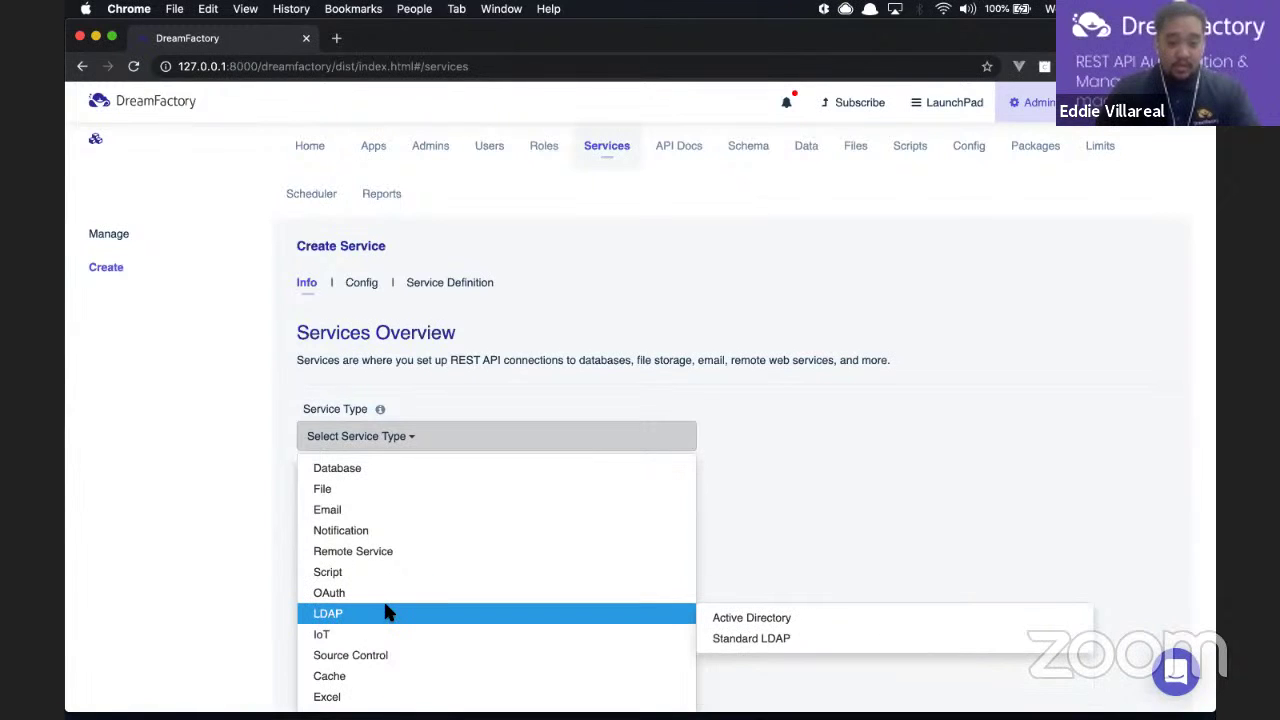
scroll(388, 600, down, 2)
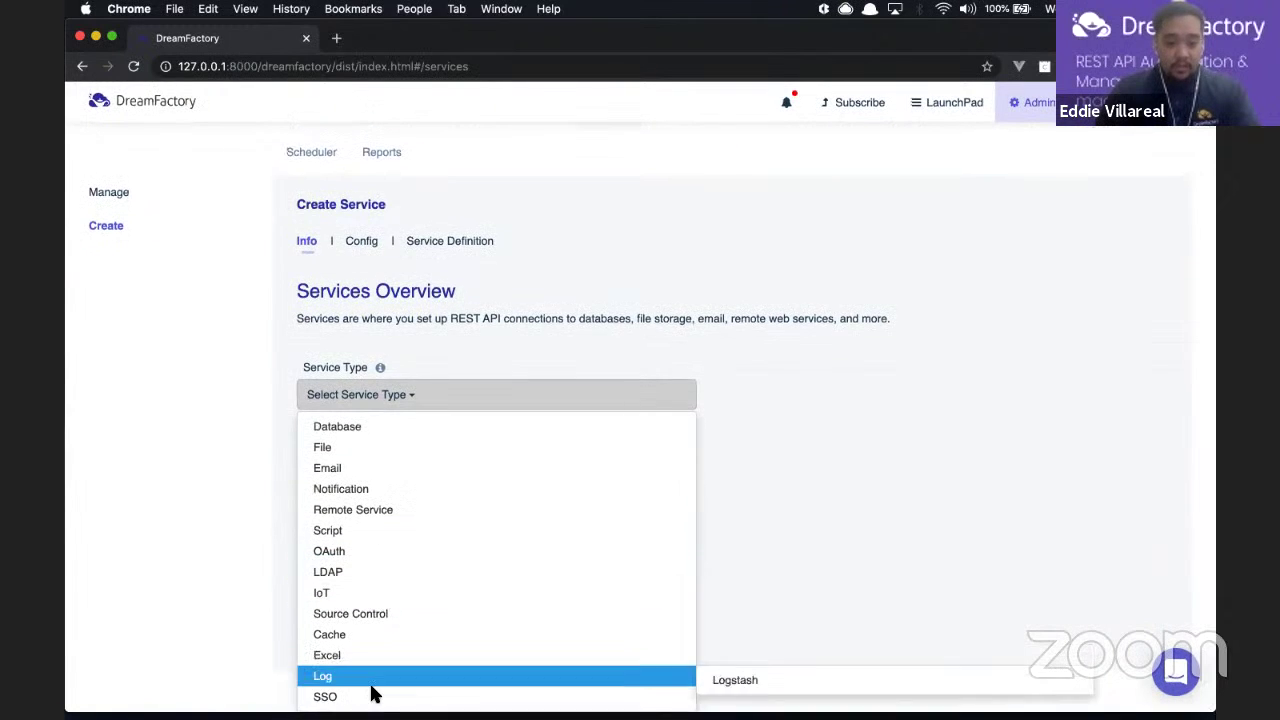
mouse_move(372, 694)
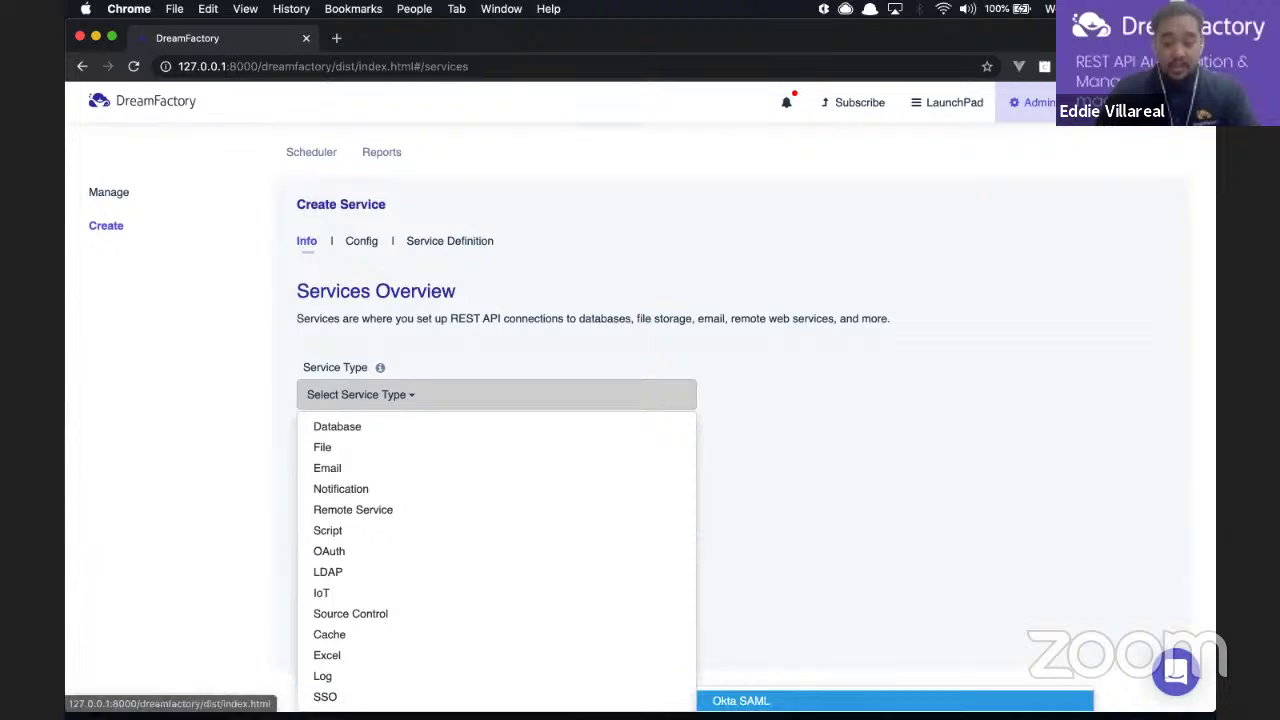
click(785, 458)
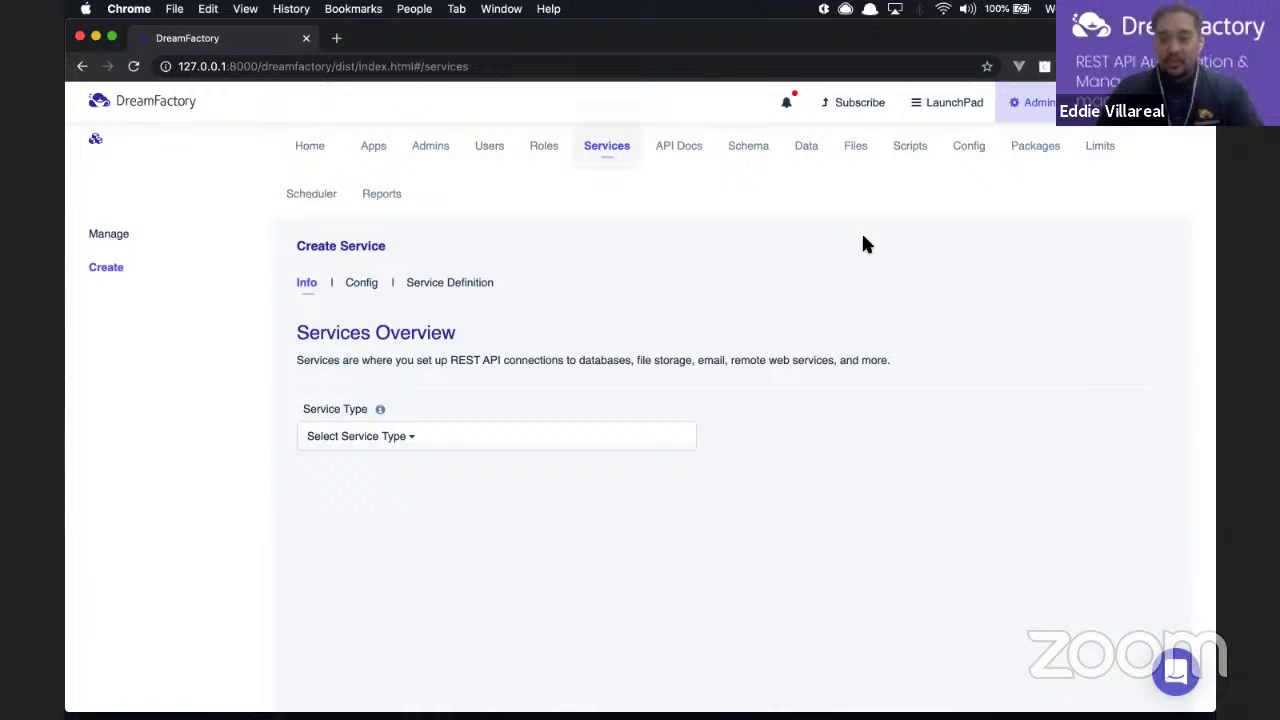
Step: Open the Scripts page and look through its services: system, api_docs, files, db, user, mysqldata
click(910, 152)
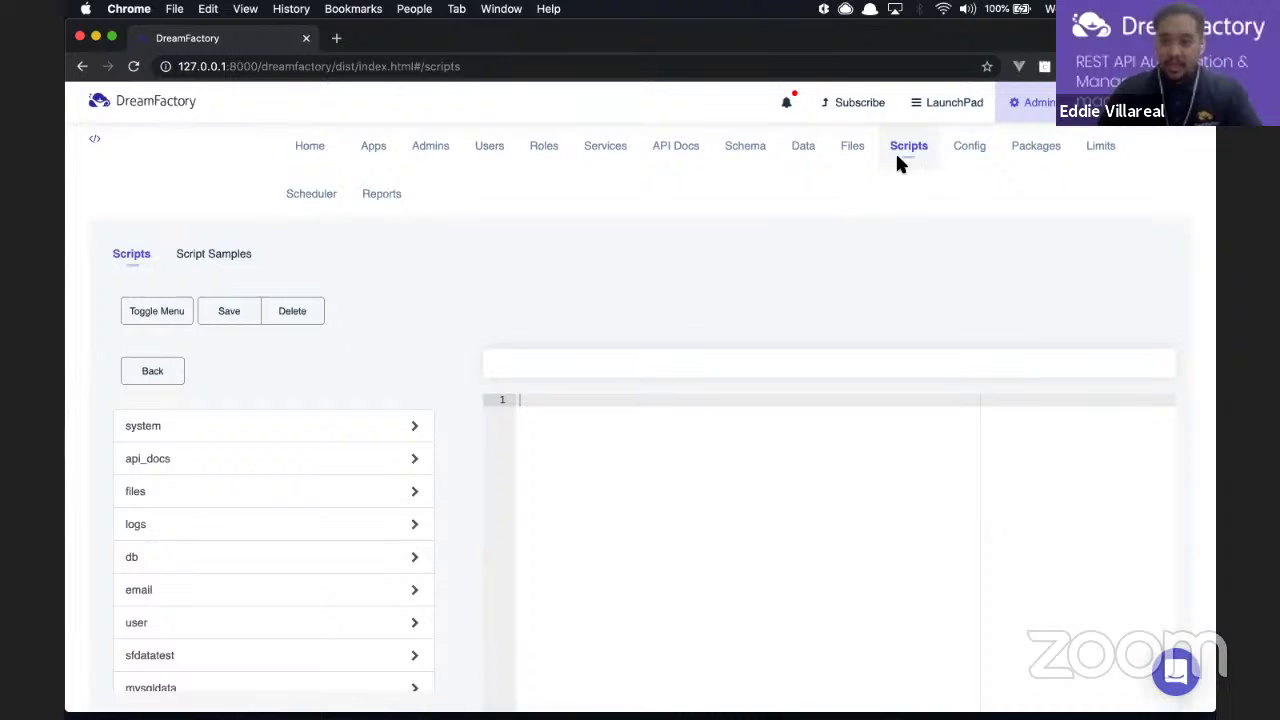
scroll(361, 398, down, 1)
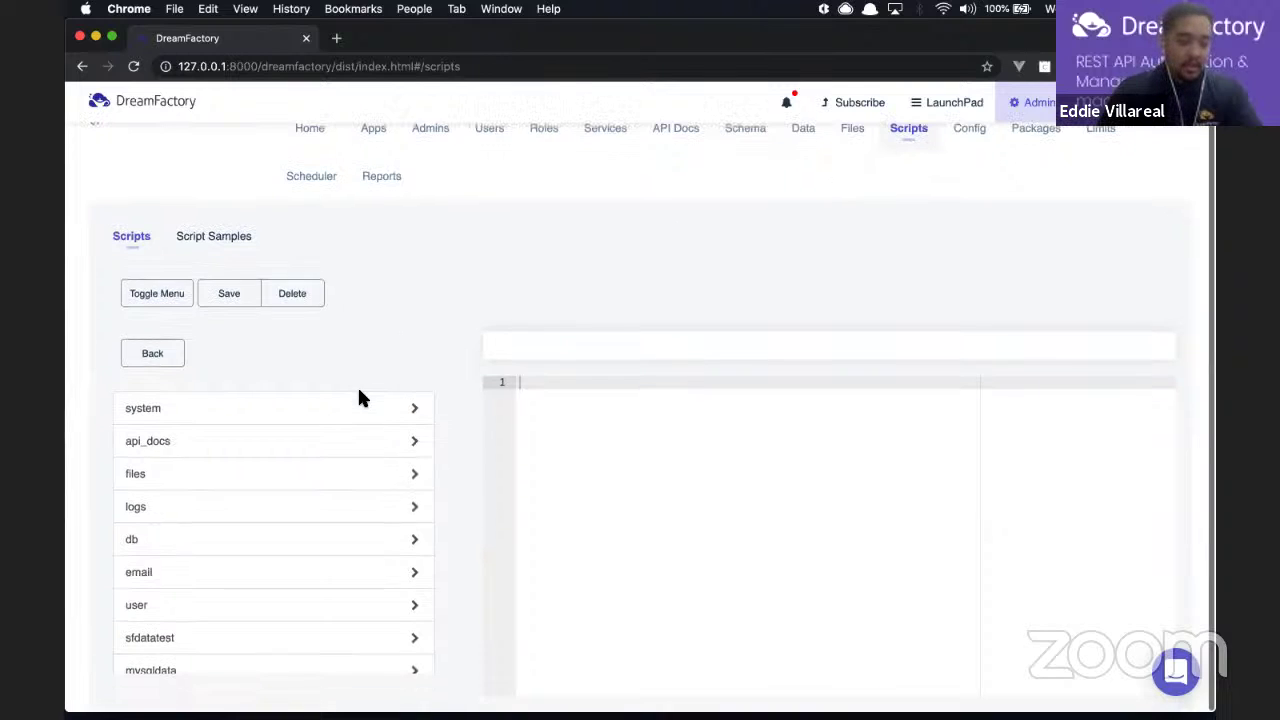
scroll(424, 400, down, 1)
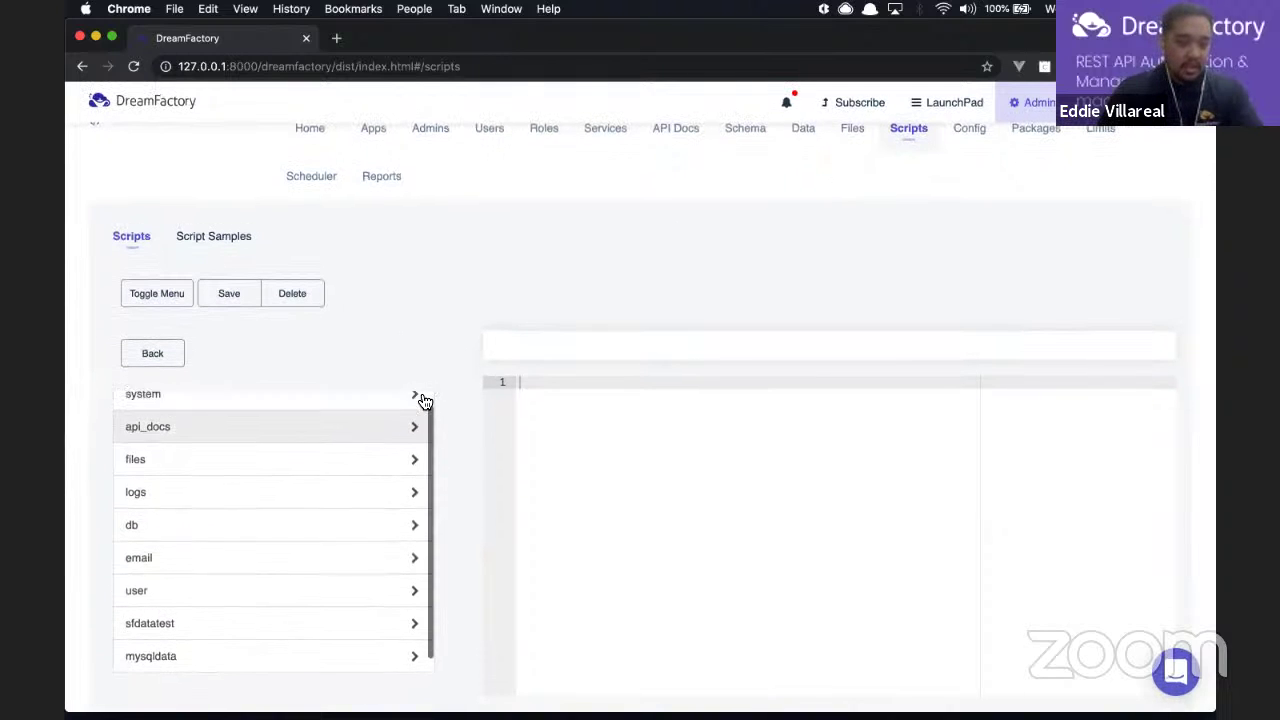
scroll(420, 402, up, 1)
scroll(303, 484, up, 1)
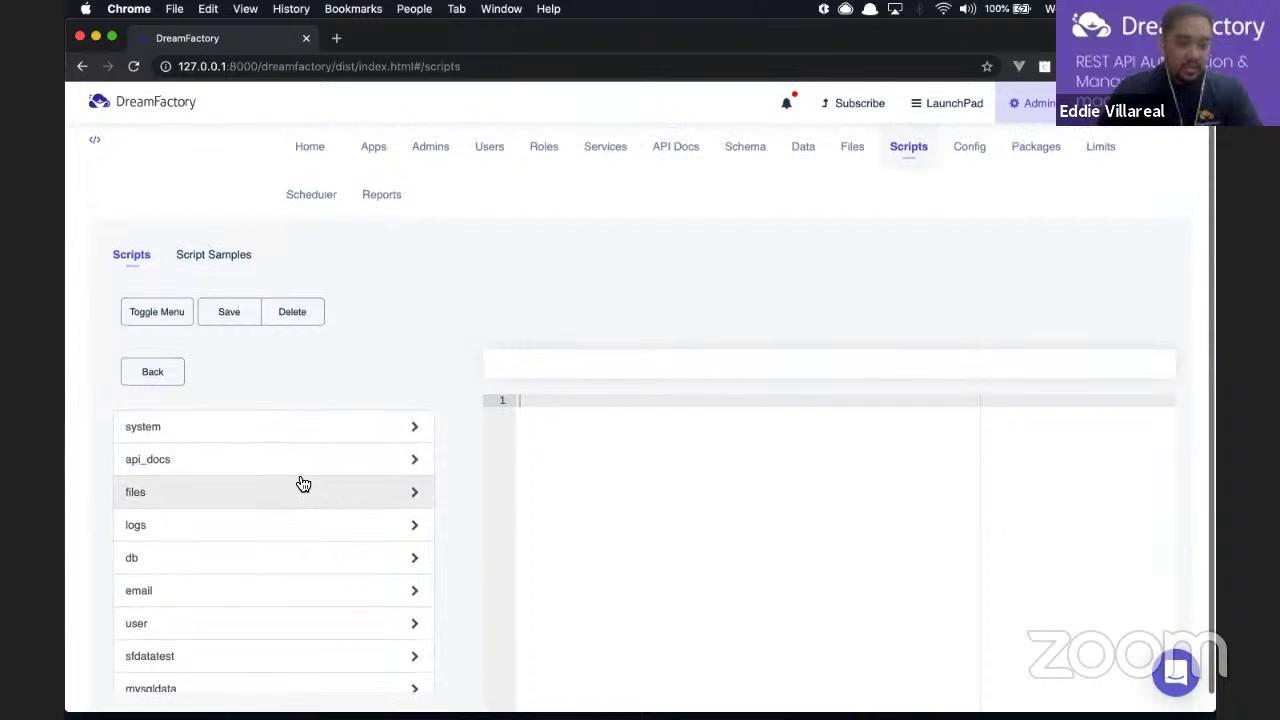
scroll(300, 483, down, 1)
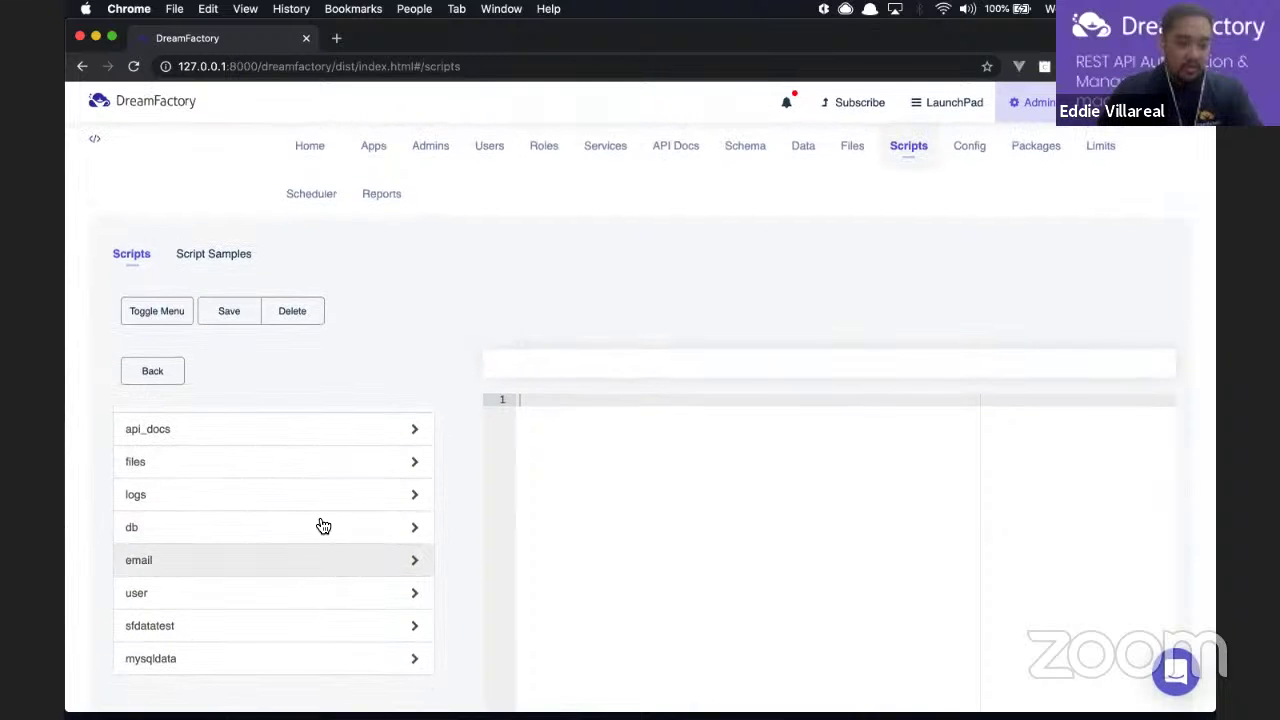
scroll(318, 524, up, 1)
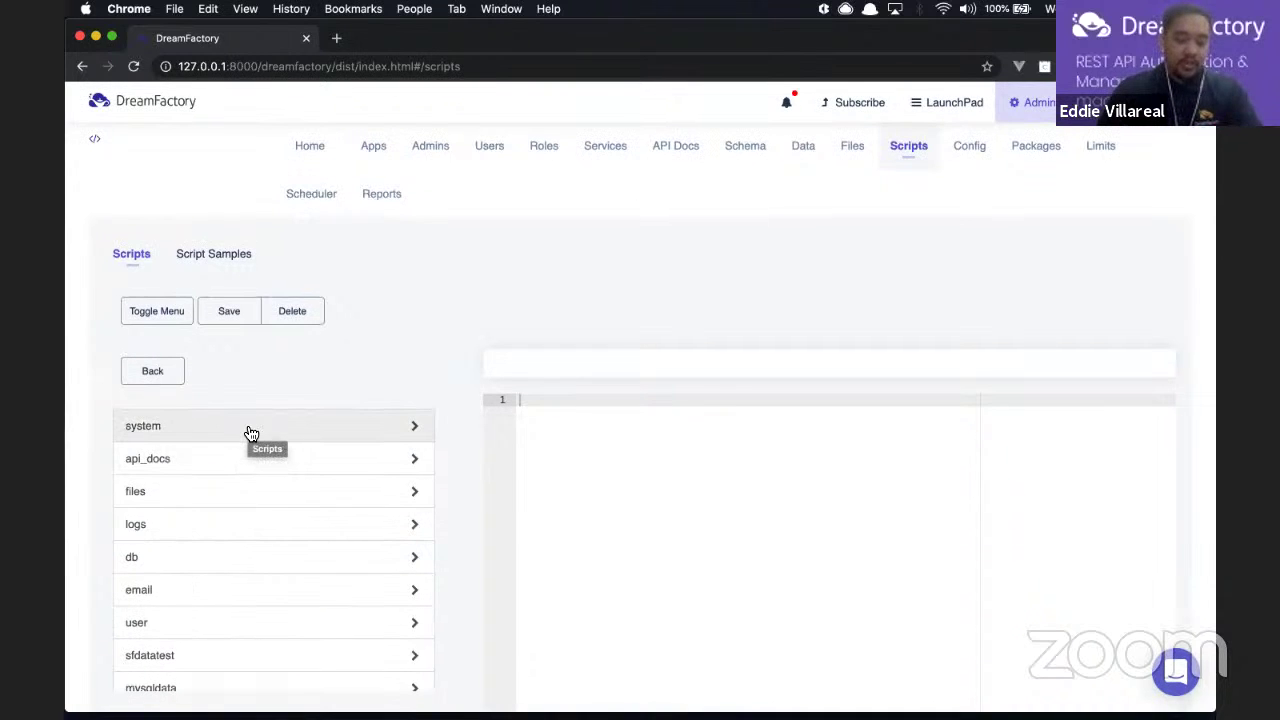
scroll(249, 448, down, 1)
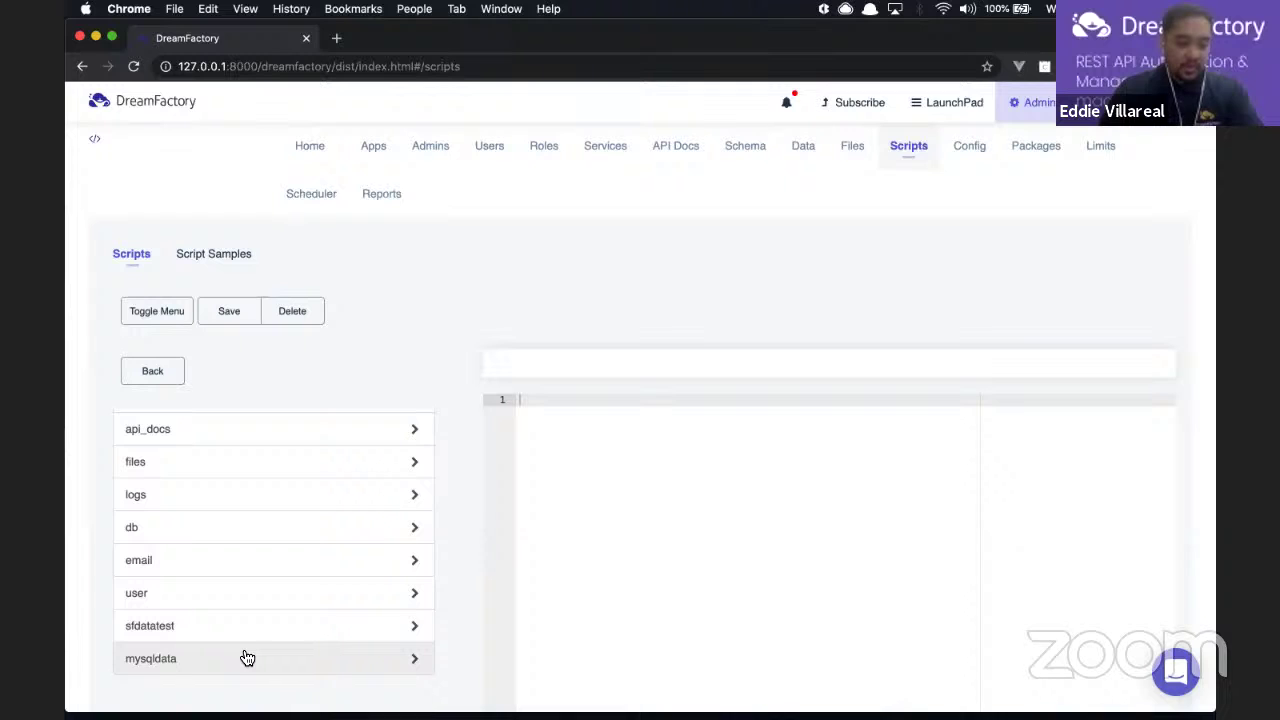
Step: Drill into mysqldata > _table.{table_name} > get.pre_process and open mysqldata._table.members.get.pre_process
click(186, 669)
scroll(379, 473, down, 5)
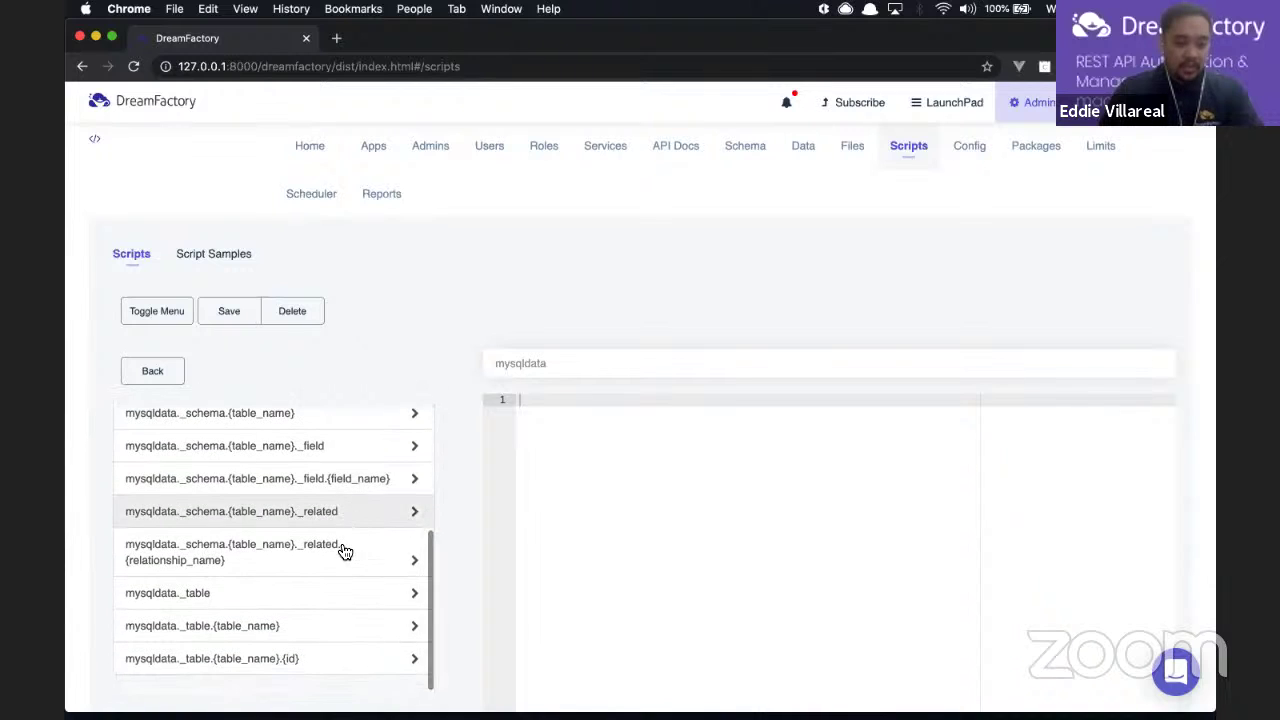
scroll(344, 550, up, 5)
scroll(344, 550, down, 5)
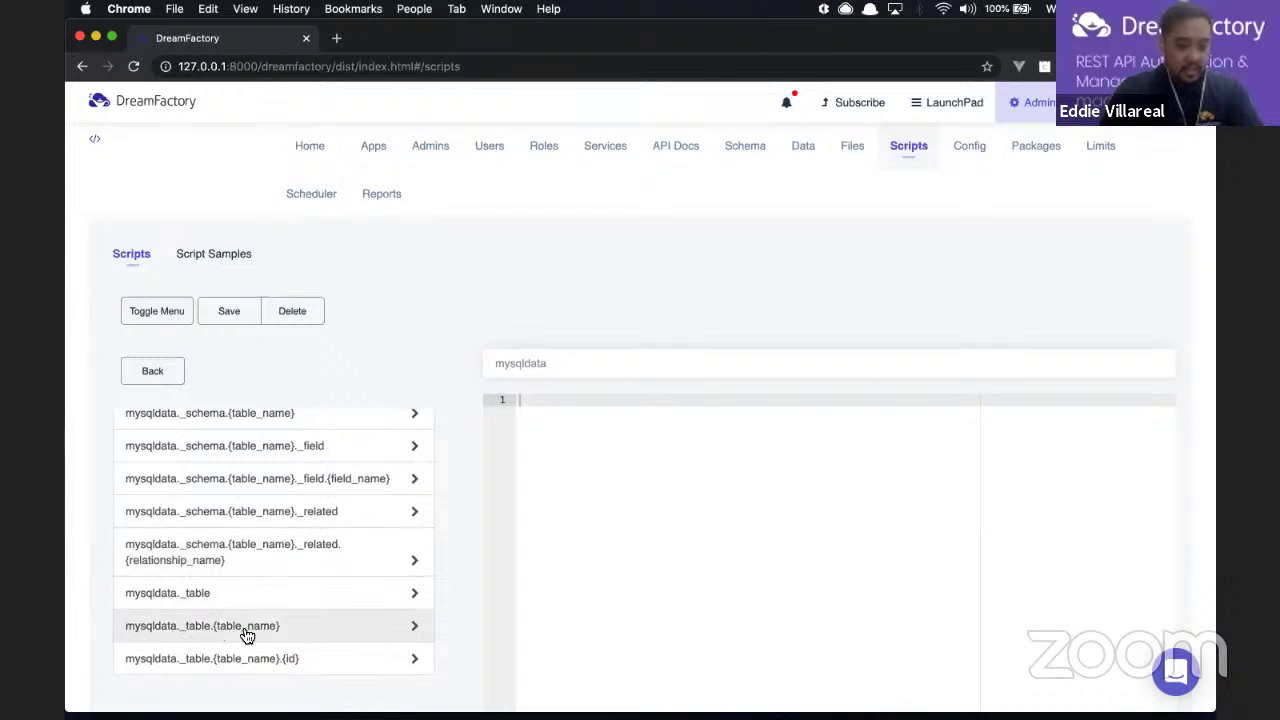
click(285, 637)
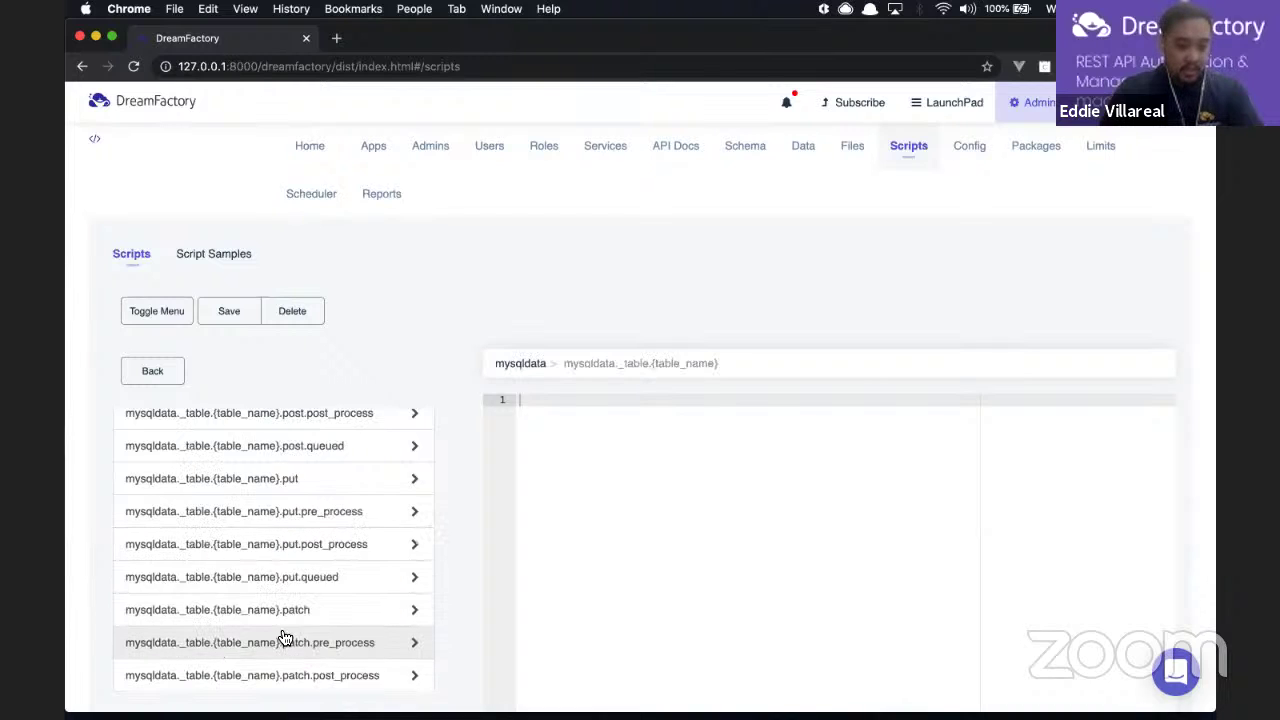
scroll(326, 549, up, 5)
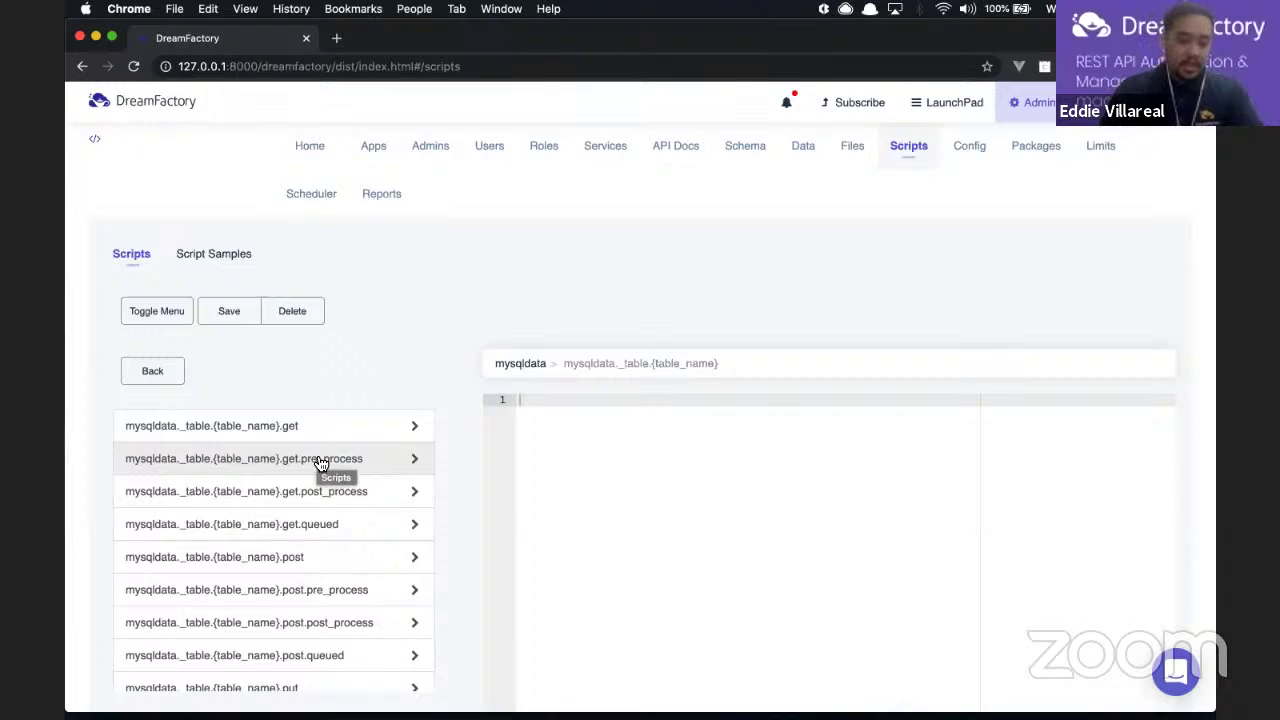
click(320, 460)
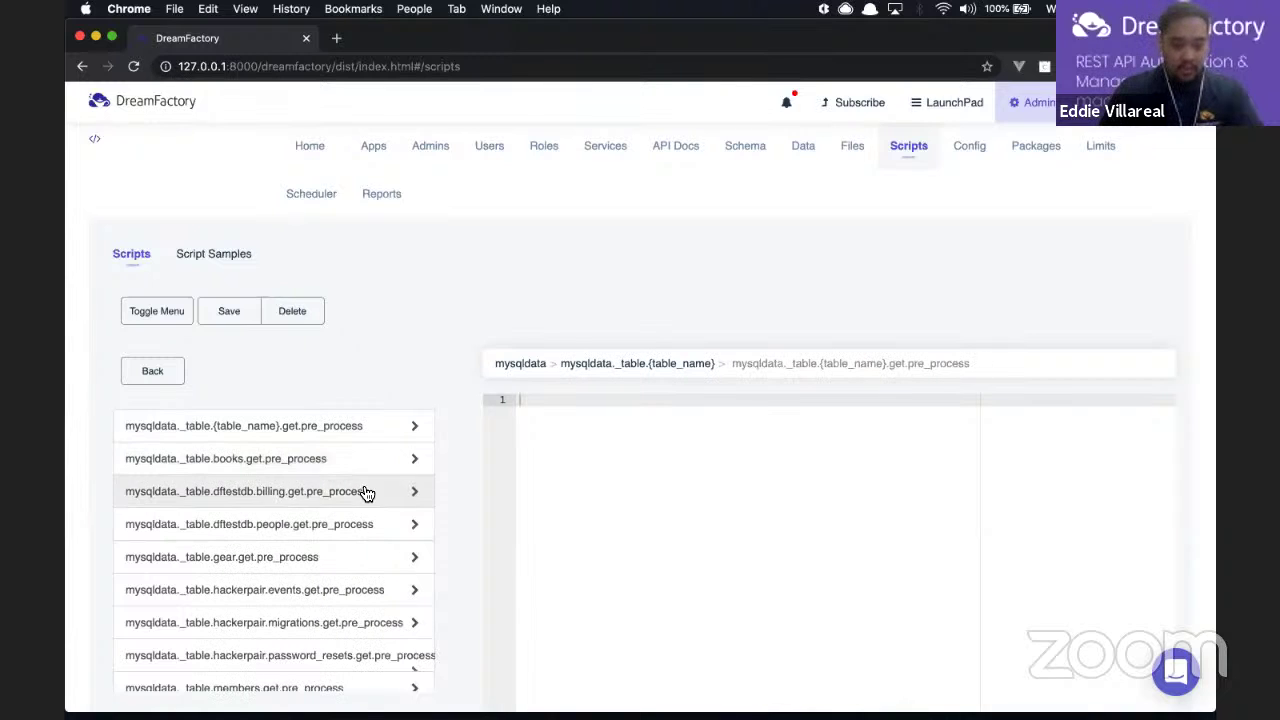
scroll(367, 493, down, 3)
scroll(367, 493, up, 2)
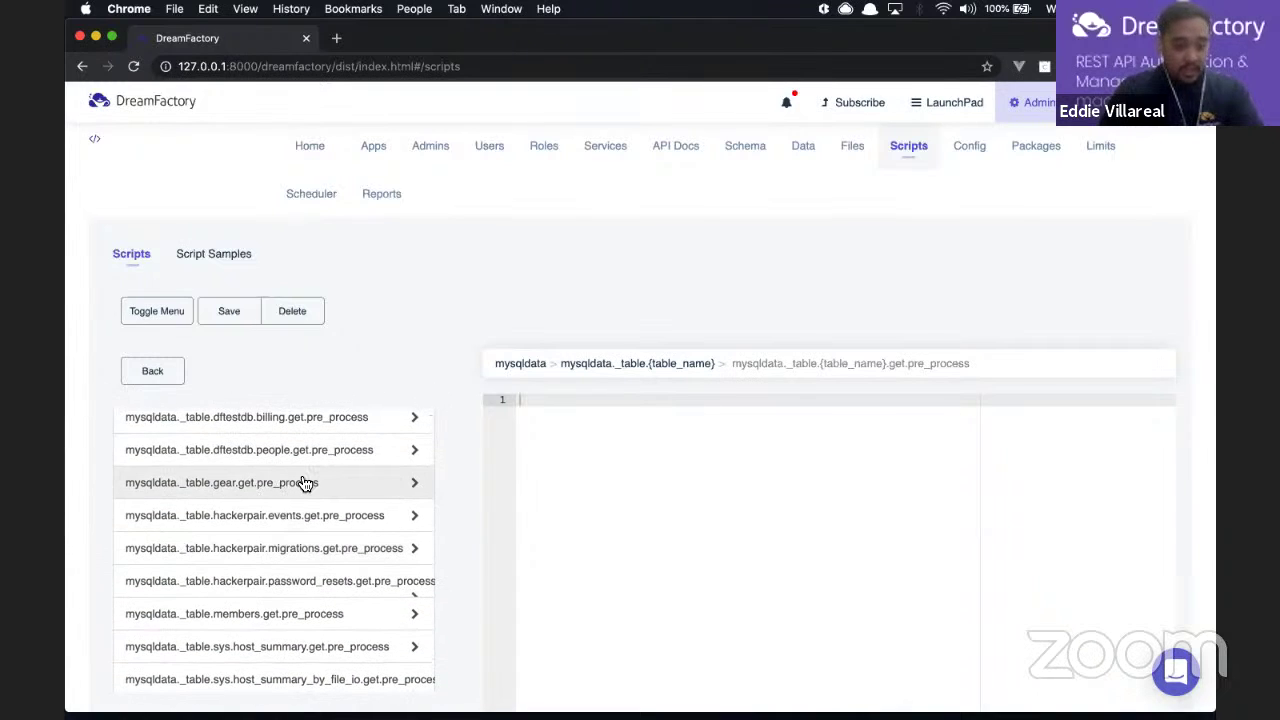
scroll(305, 483, down, 1)
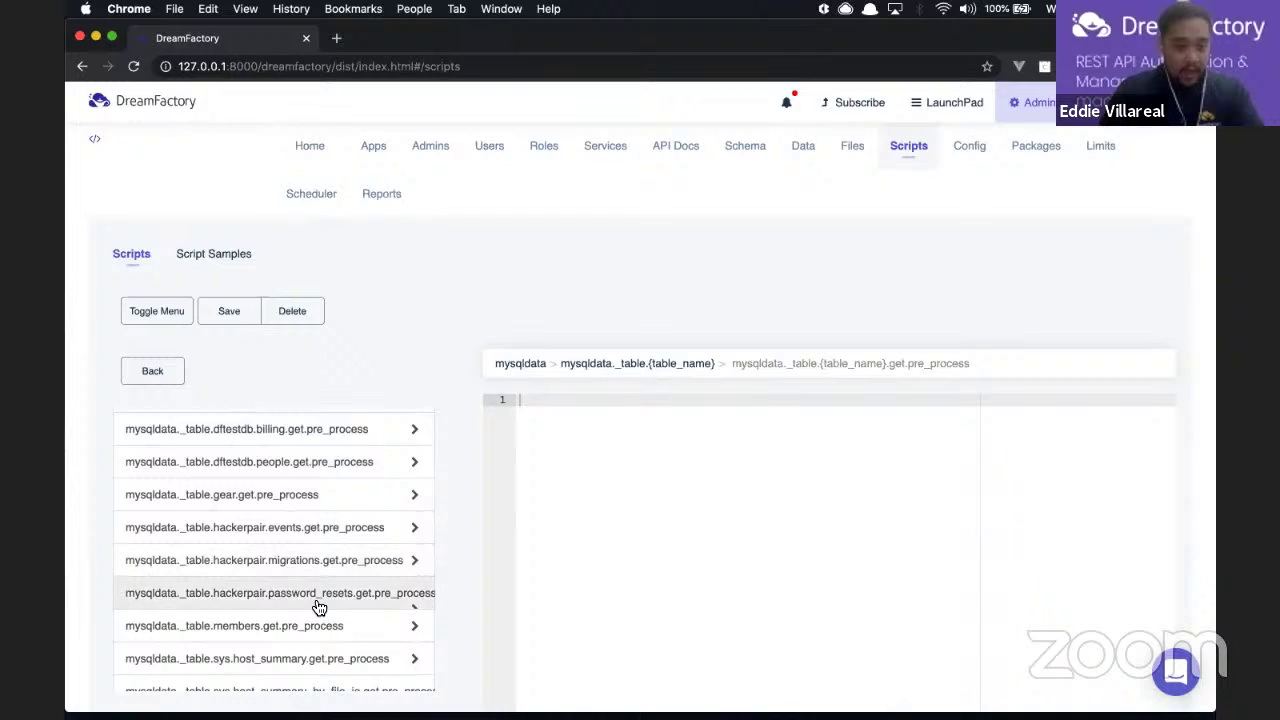
scroll(318, 607, down, 1)
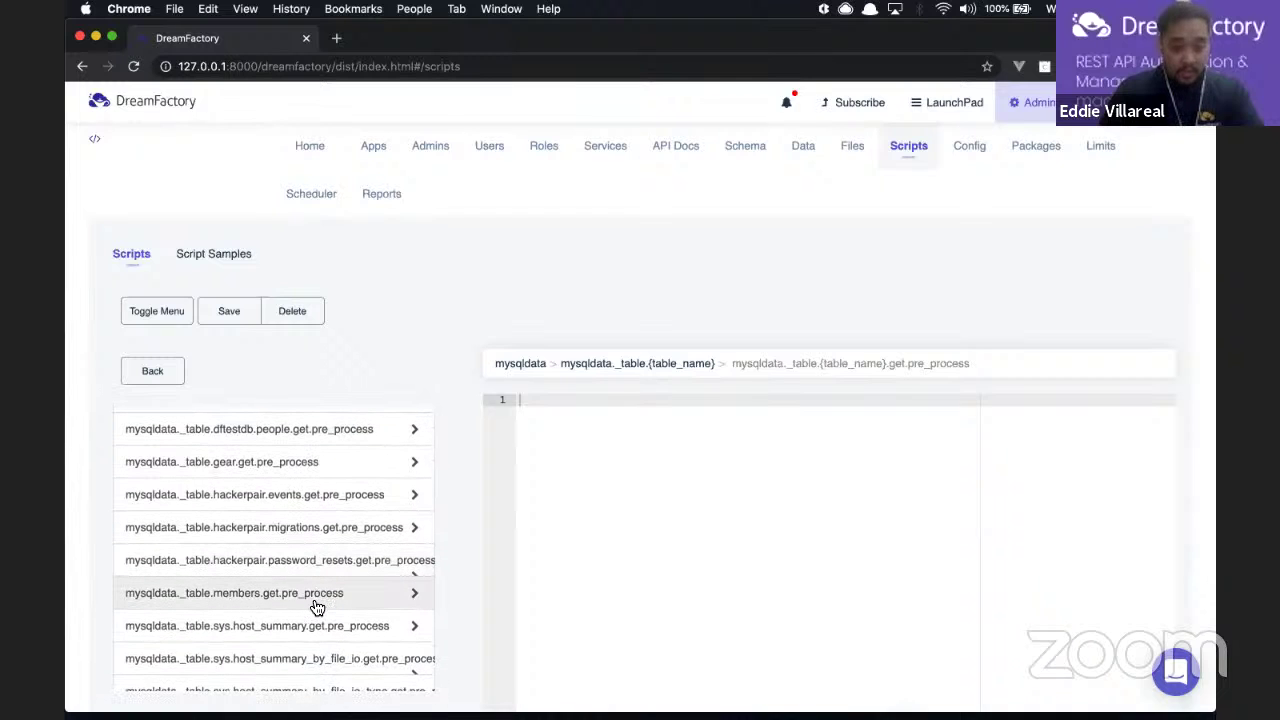
click(235, 594)
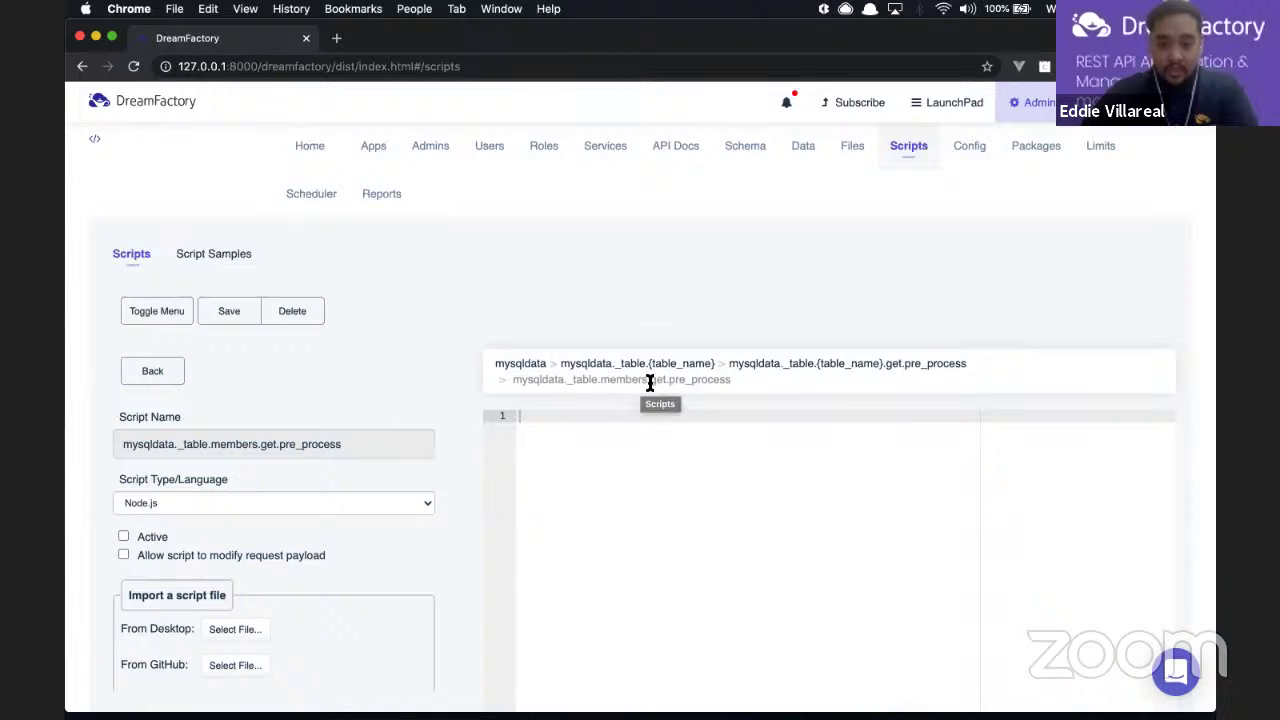
Step: Check the script's language options, keep Node.js, and go back to the Home page
drag(729, 380, 705, 380)
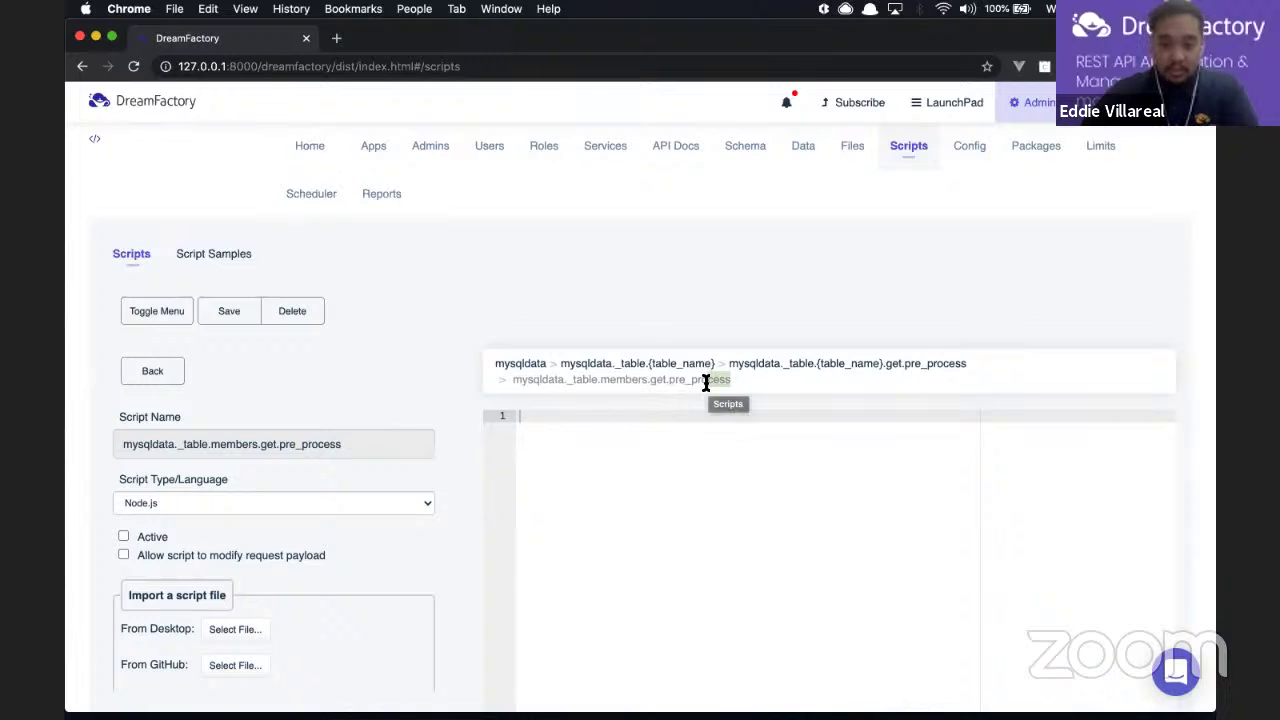
click(754, 407)
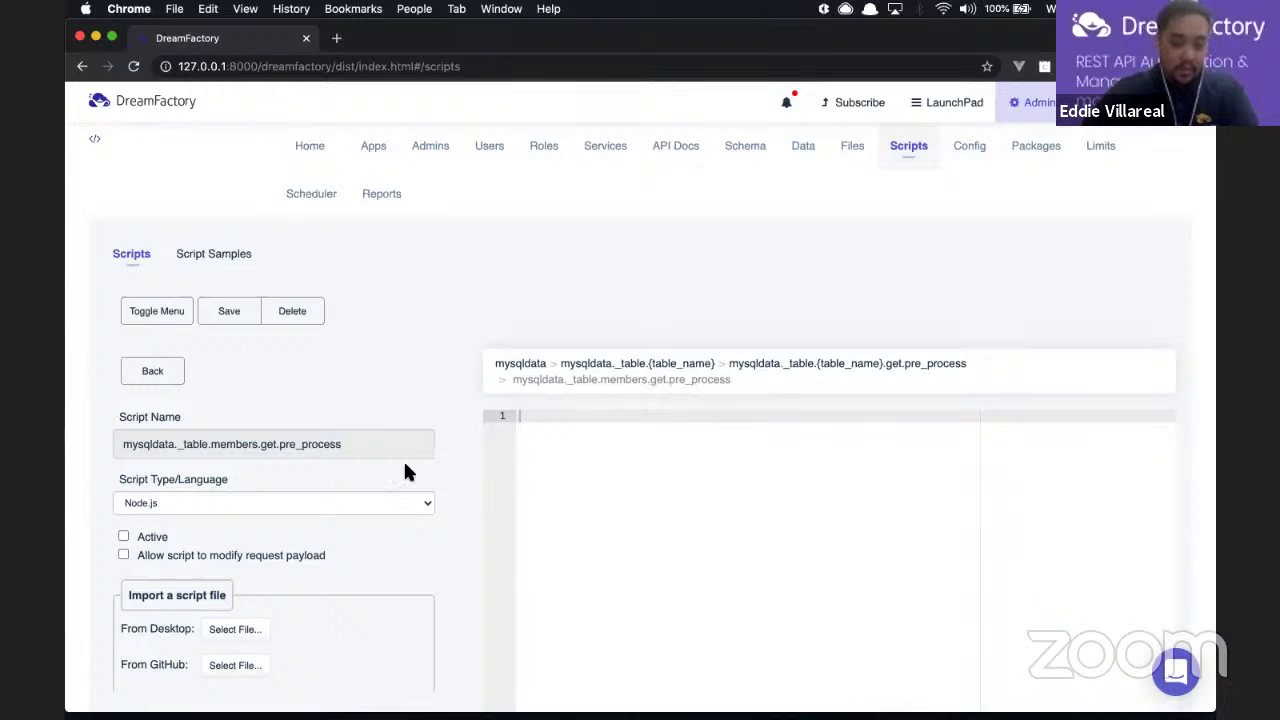
scroll(460, 545, down, 2)
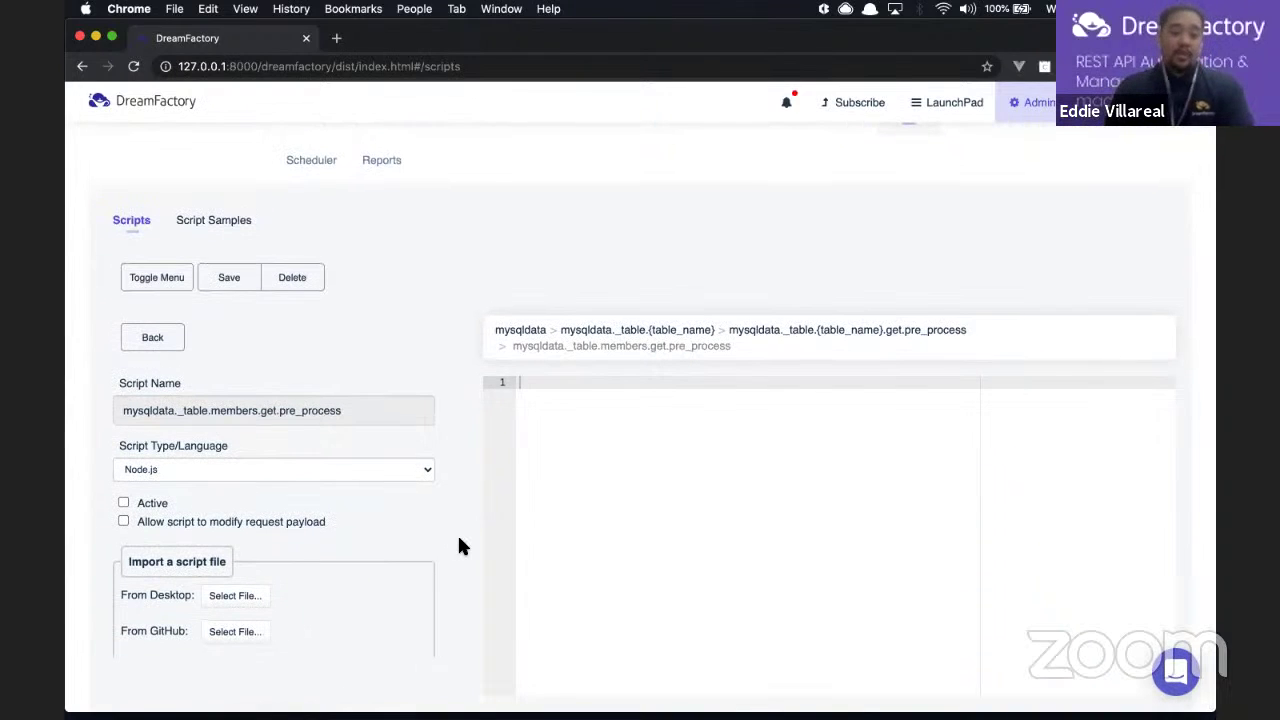
click(403, 472)
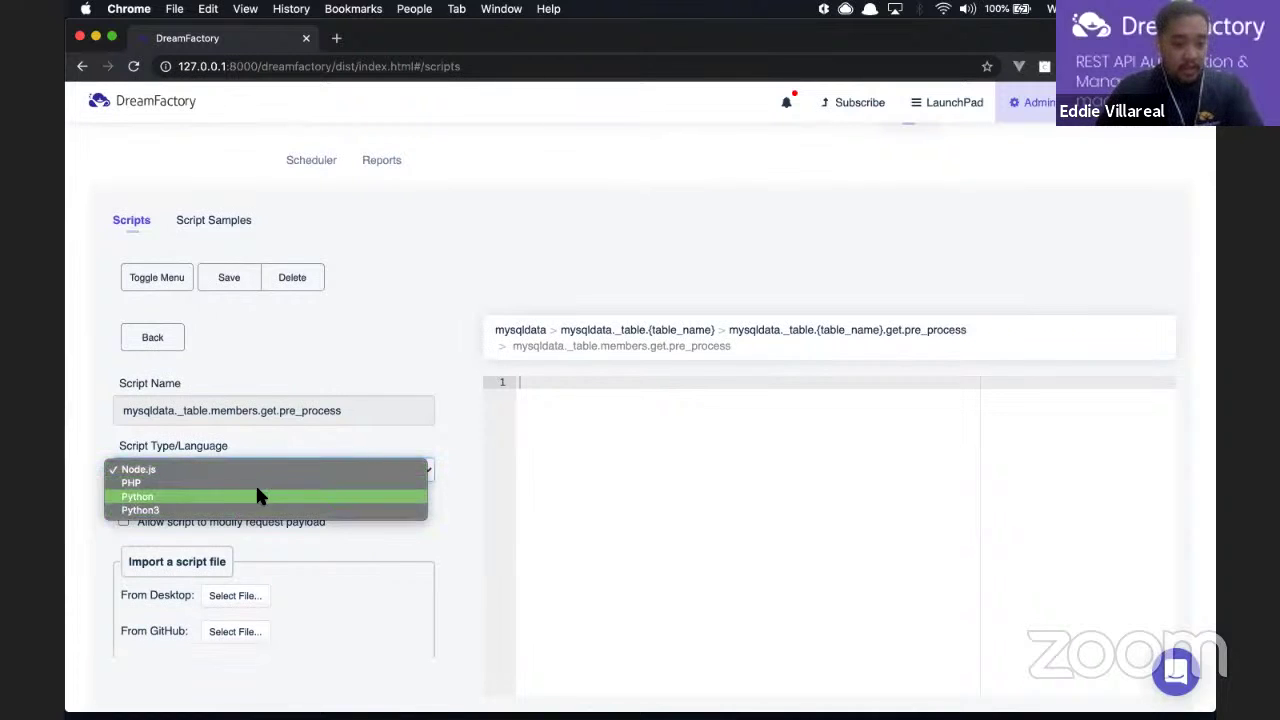
click(447, 450)
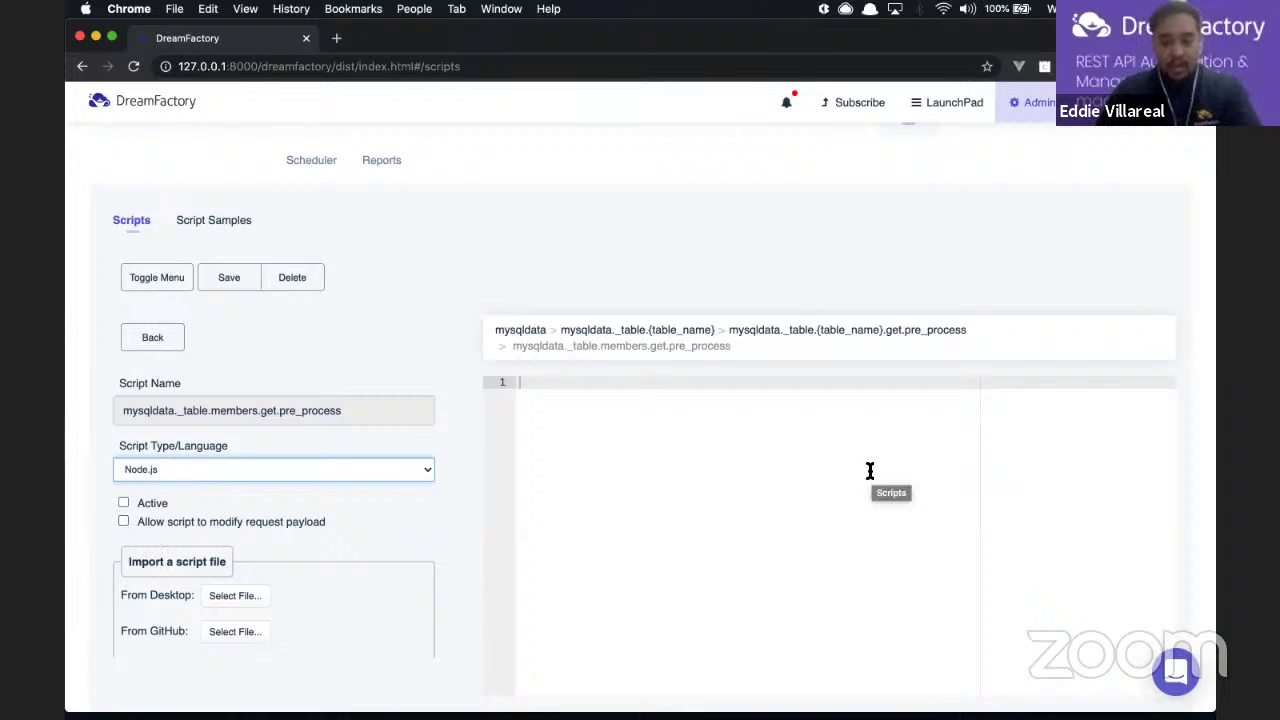
scroll(868, 470, up, 2)
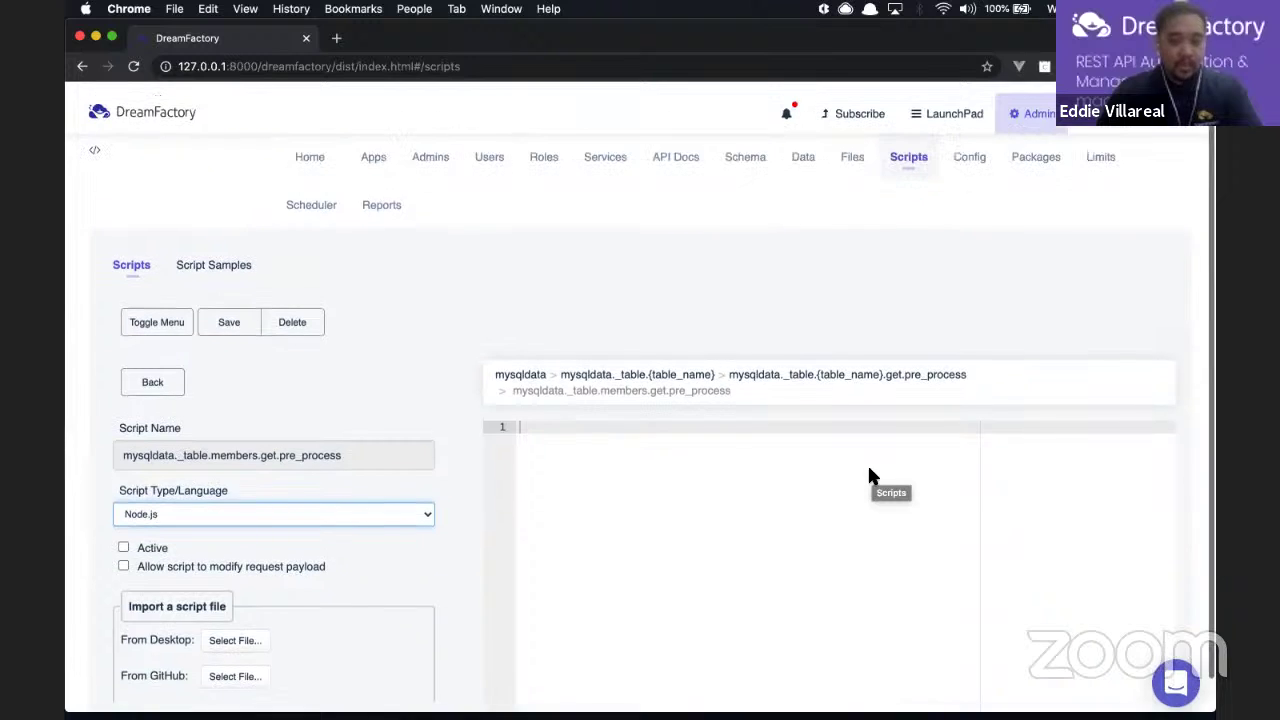
click(310, 150)
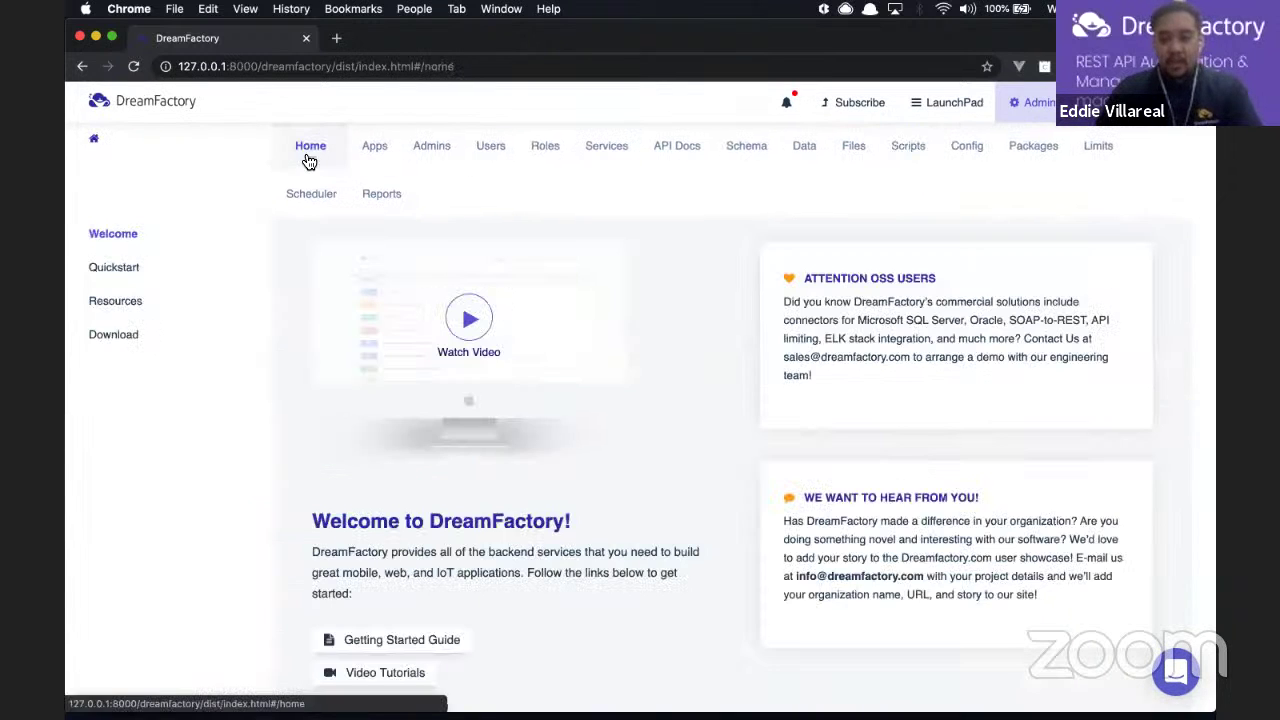